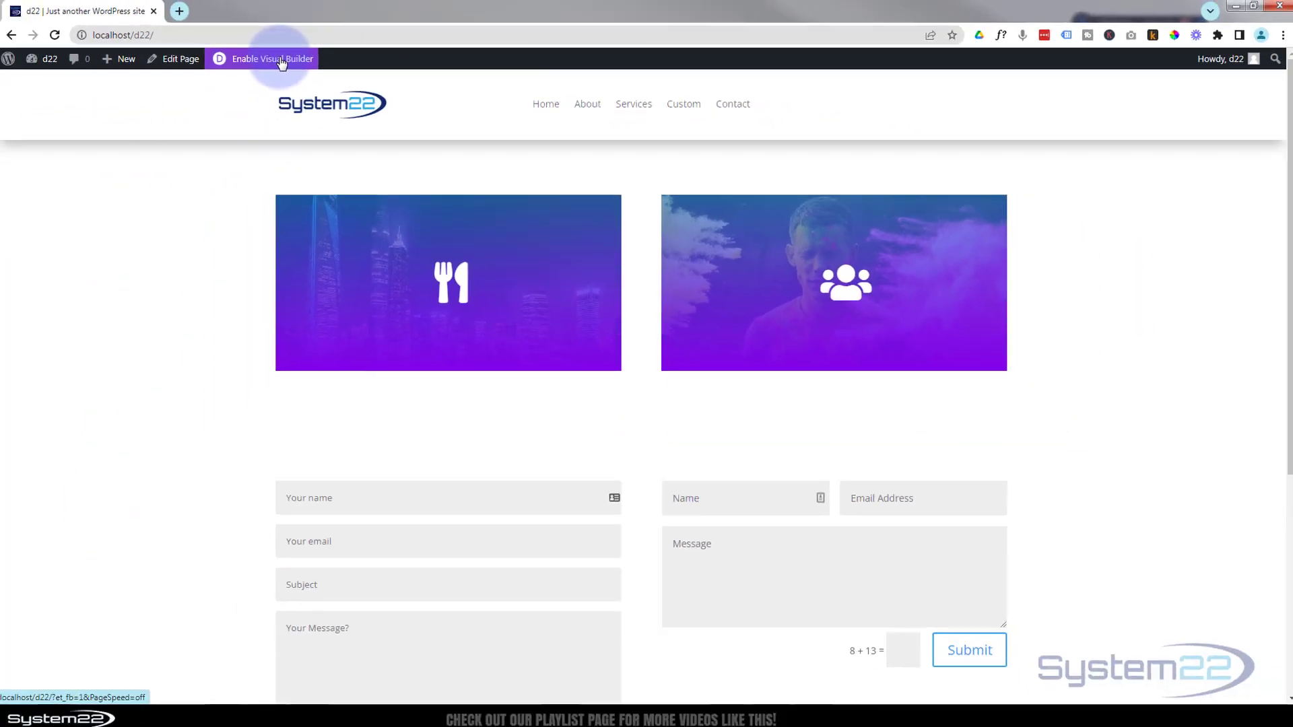
Enable the Visual Builder and insert a regular section with a two-equal-column row below the section with the two image boxes
{"action": "left_click", "coordinate": [282, 61]}
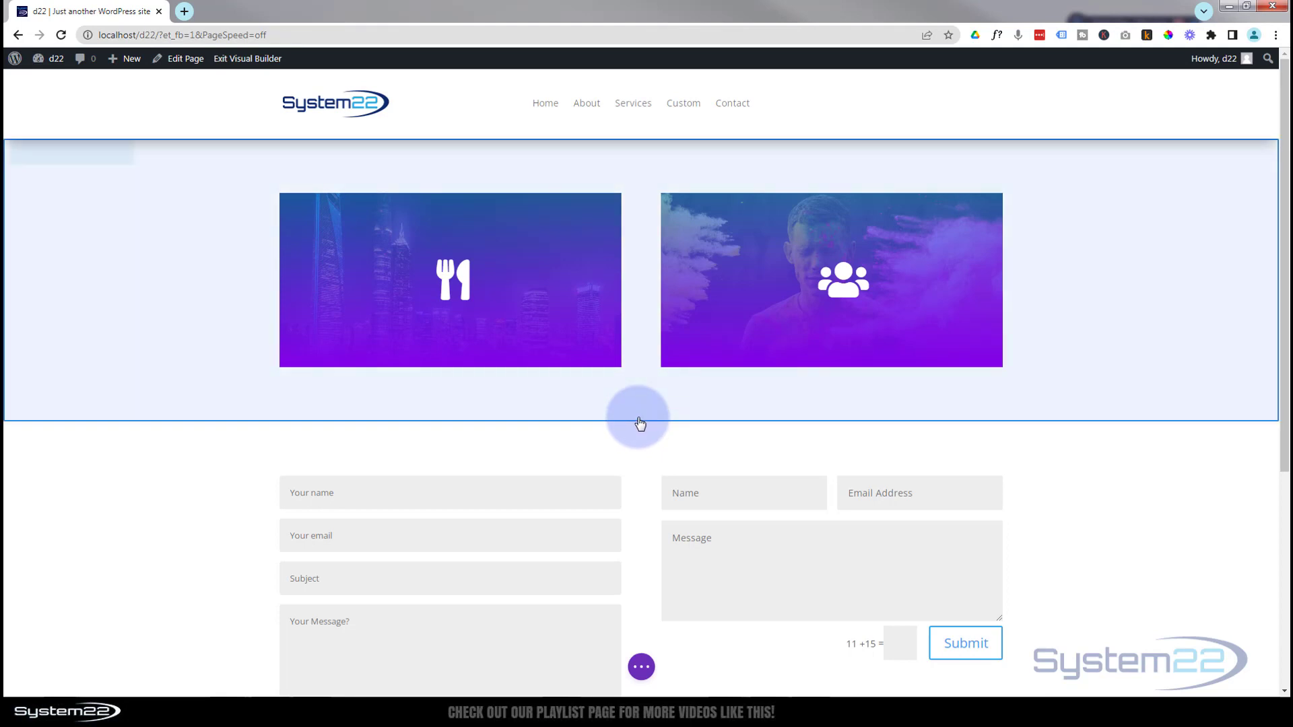
{"action": "left_click", "coordinate": [640, 424]}
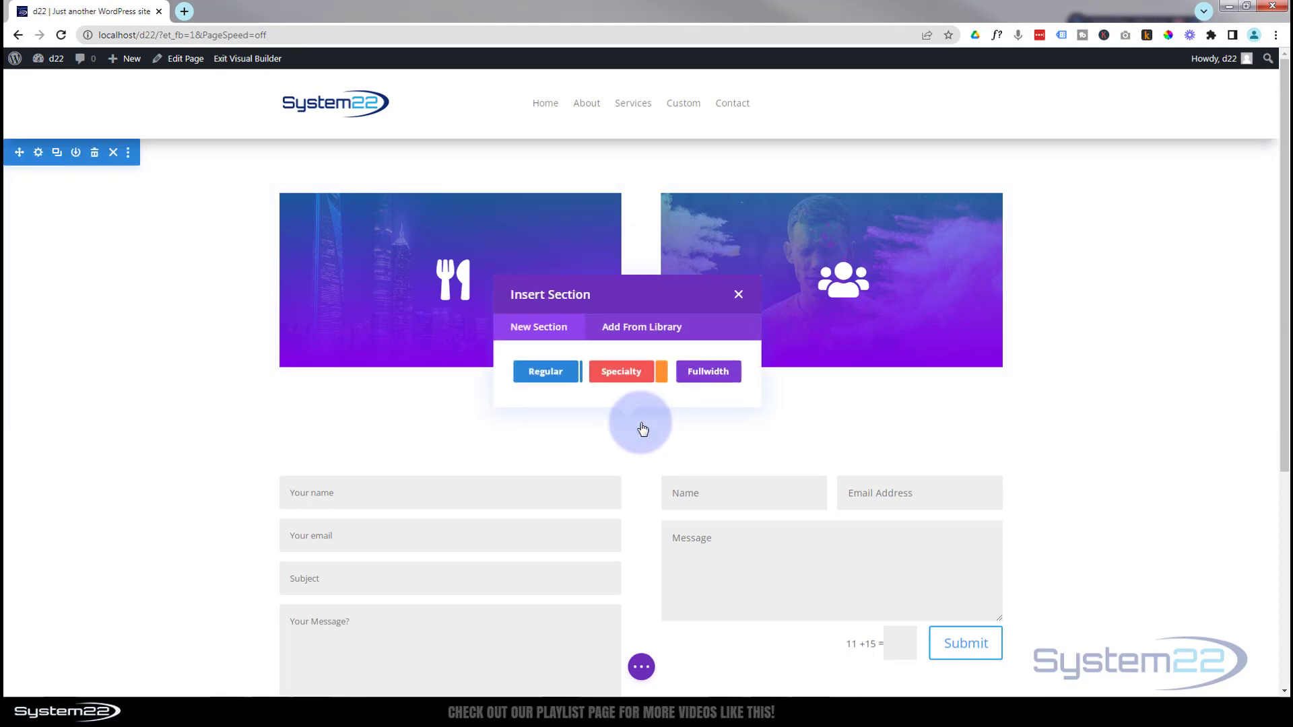
{"action": "left_click", "coordinate": [556, 385]}
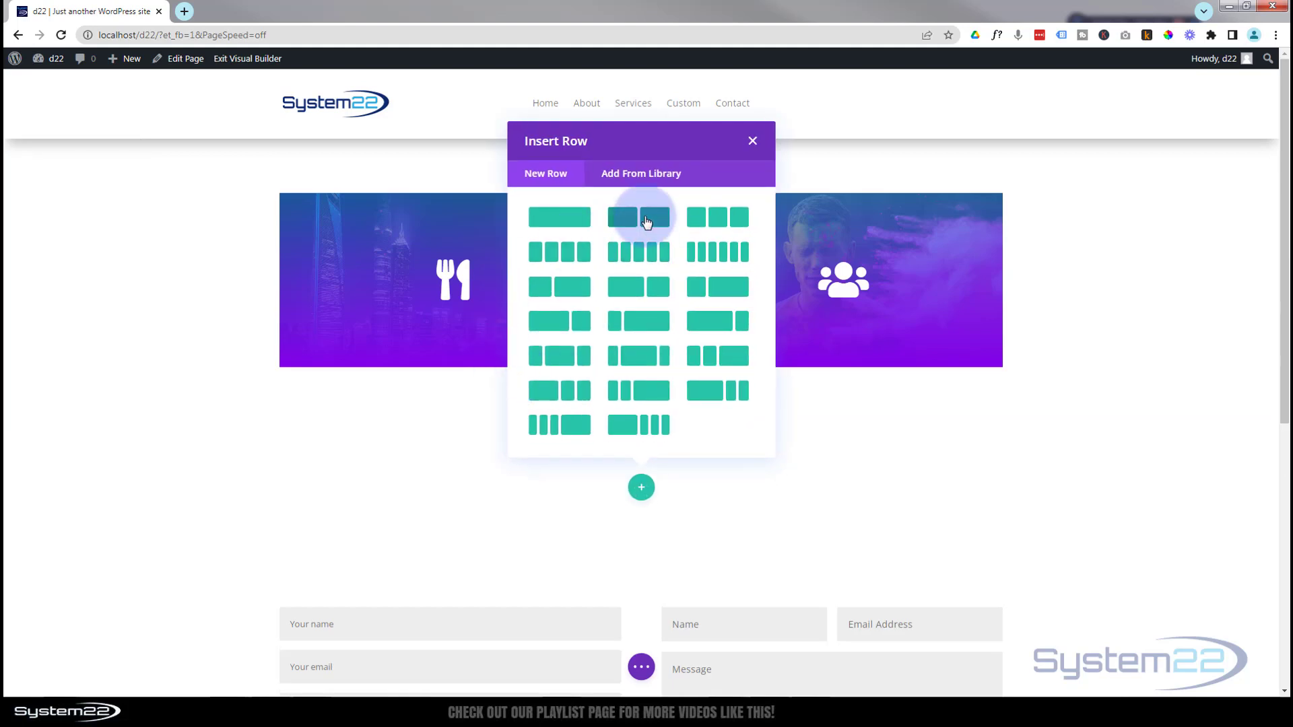
{"action": "left_click", "coordinate": [645, 217]}
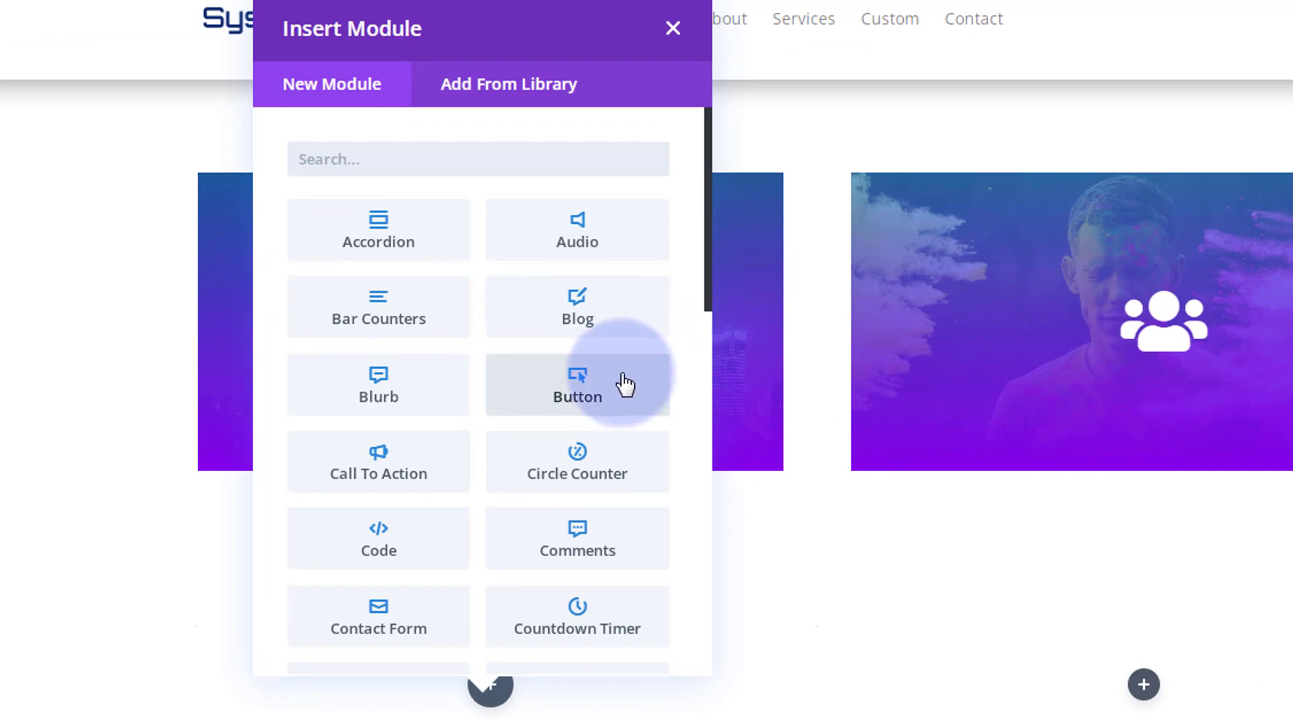
Add an Icon module with the default icon to the new row's first column and delete the image-box section above it
{"action": "scroll", "coordinate": [397, 276], "scroll_direction": "down", "scroll_amount": 4}
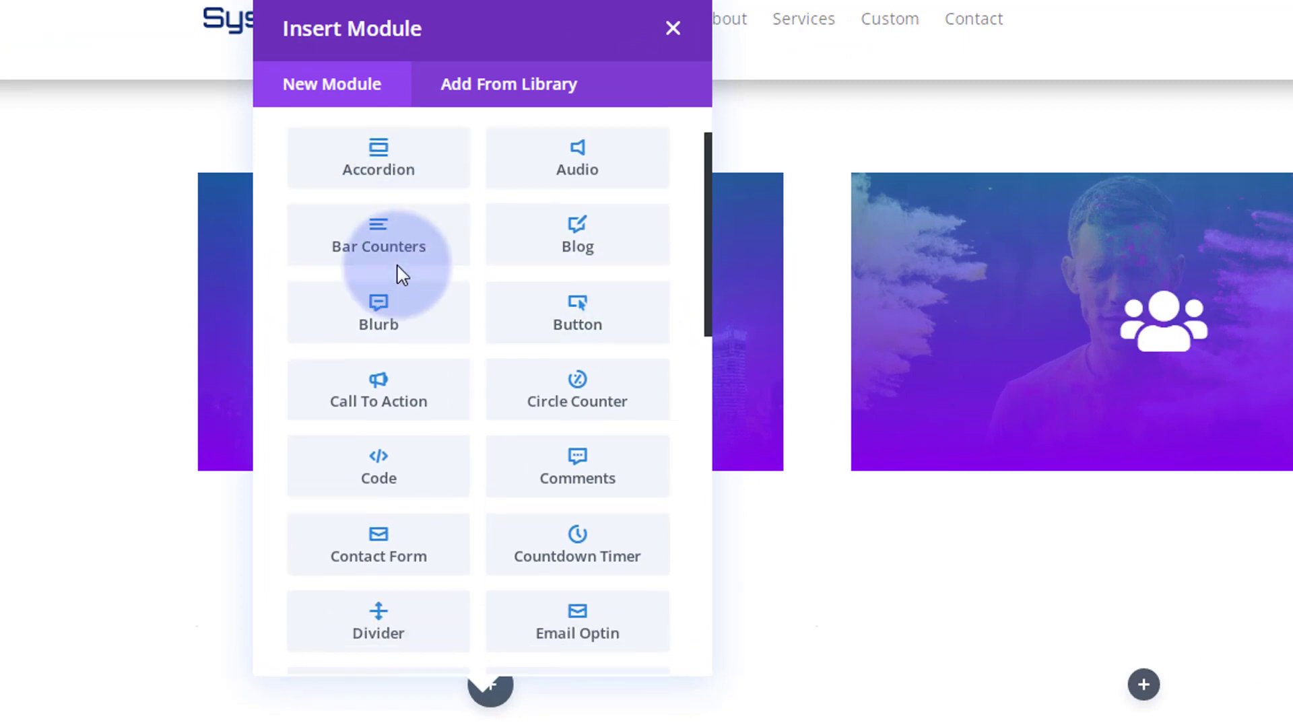
{"action": "scroll", "coordinate": [398, 273], "scroll_direction": "down", "scroll_amount": 6}
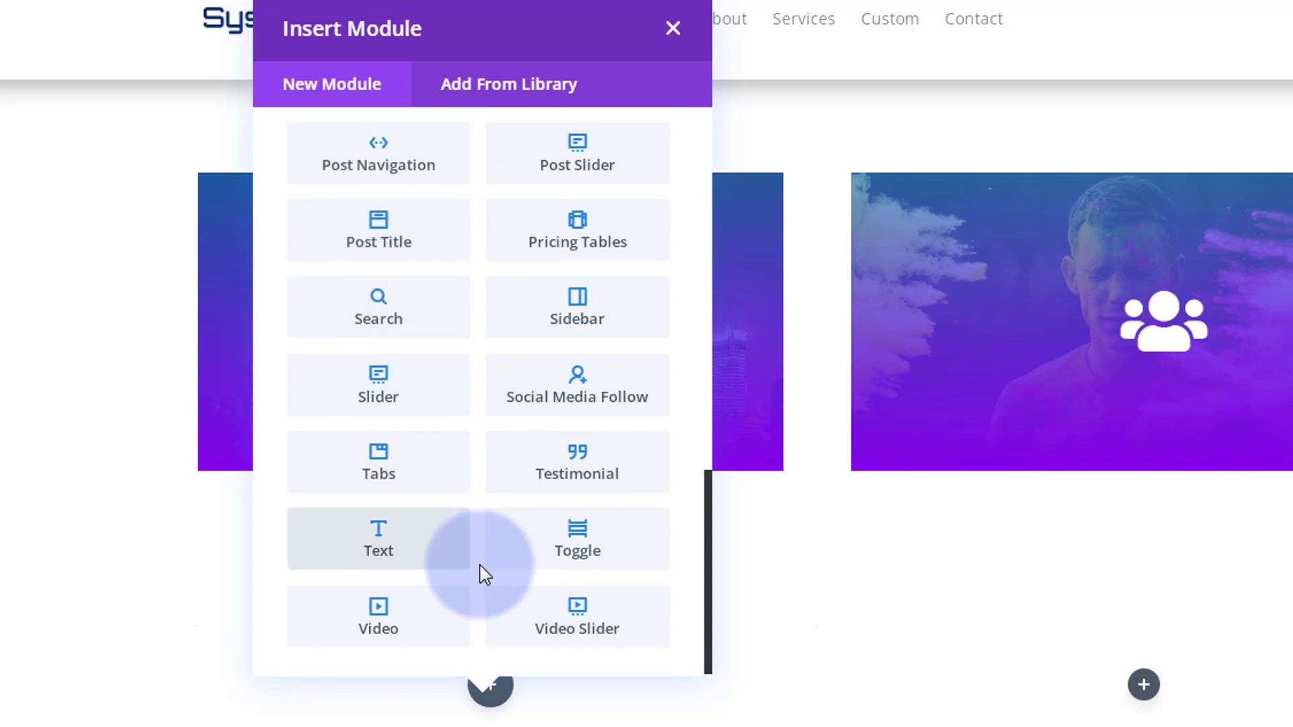
{"action": "scroll", "coordinate": [479, 569], "scroll_direction": "up", "scroll_amount": 7}
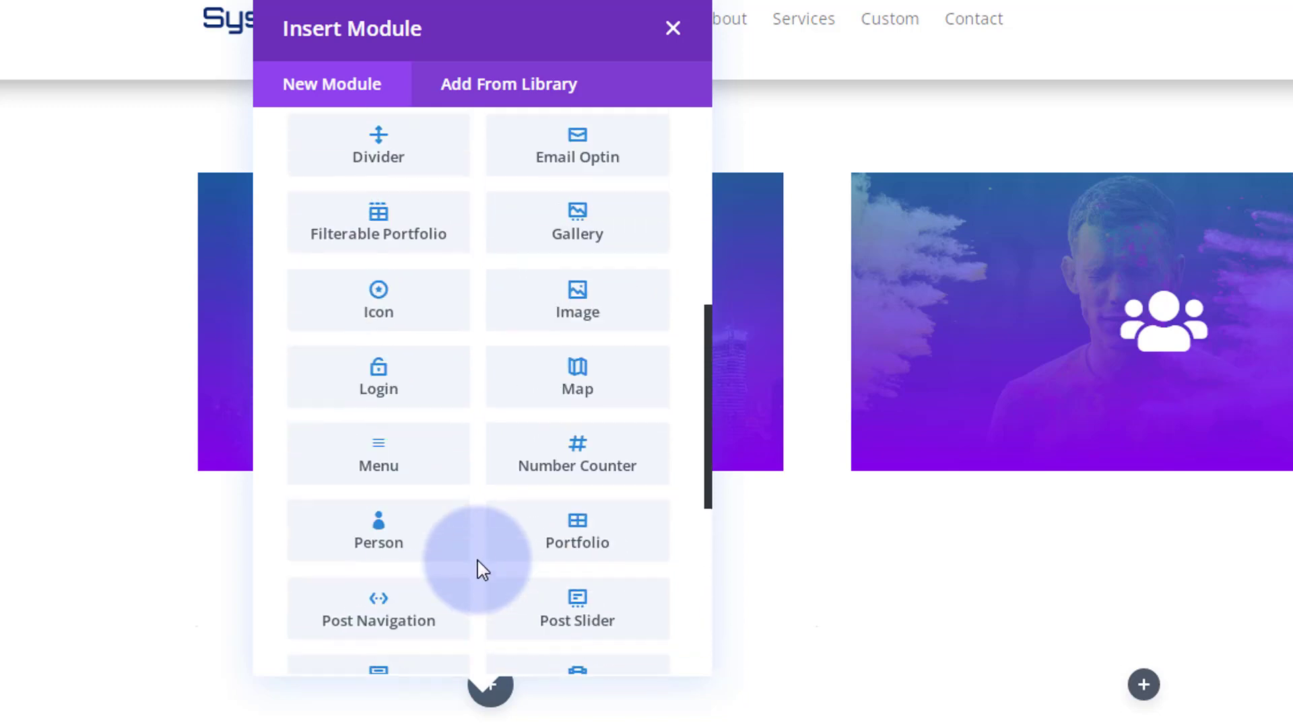
{"action": "scroll", "coordinate": [480, 566], "scroll_direction": "up", "scroll_amount": 5}
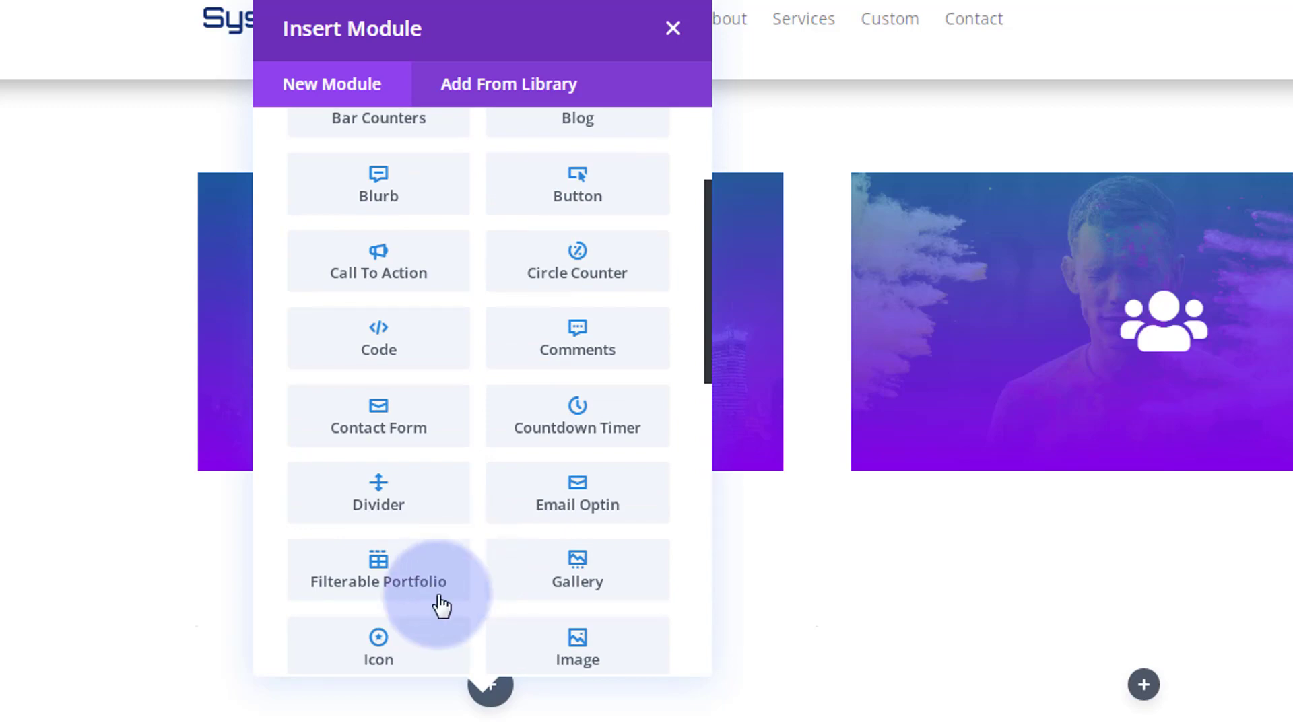
{"action": "scroll", "coordinate": [480, 555], "scroll_direction": "down", "scroll_amount": 2}
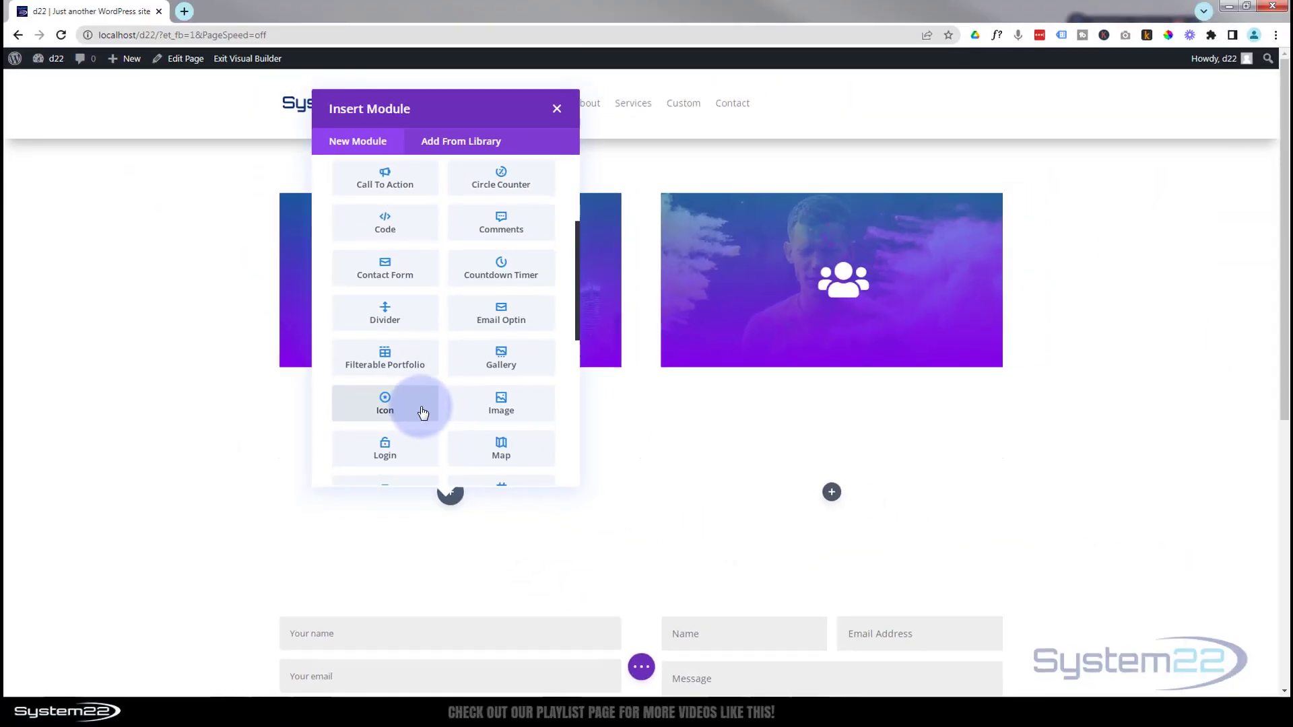
{"action": "left_click", "coordinate": [422, 412]}
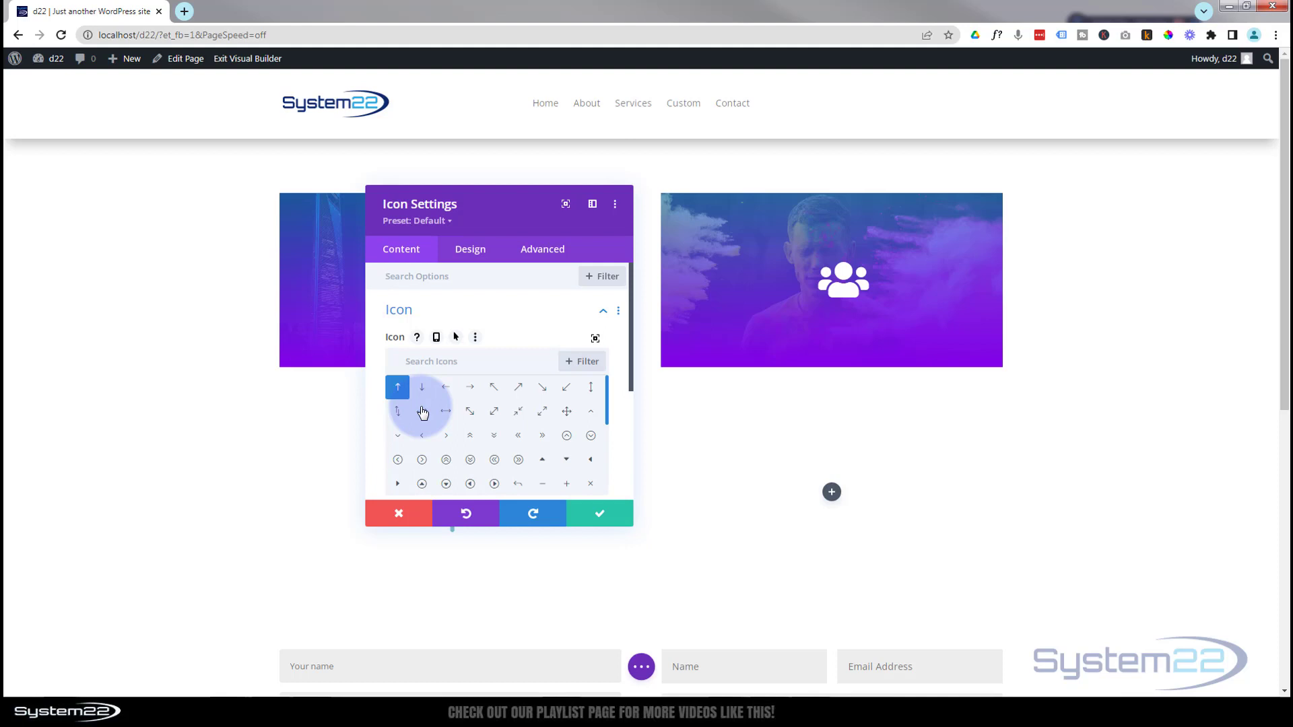
{"action": "left_click_drag", "start_coordinate": [502, 216], "coordinate": [708, 262]}
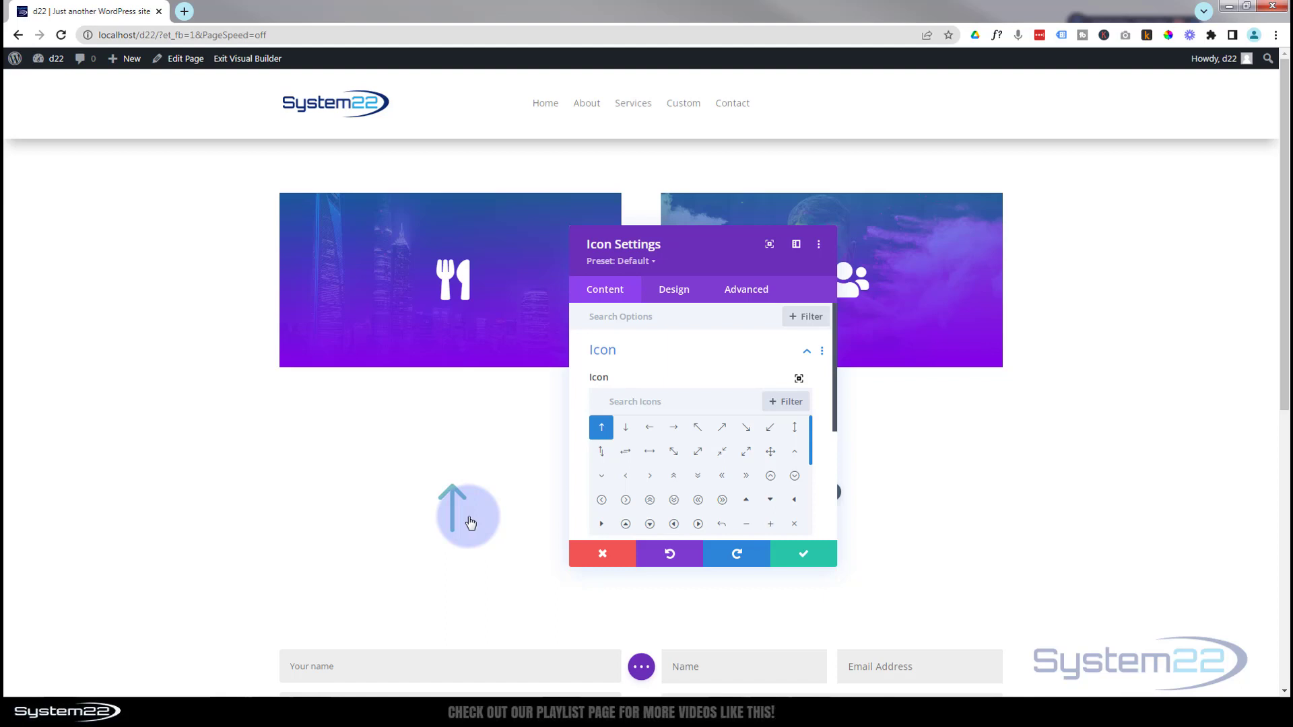
{"action": "left_click", "coordinate": [797, 554]}
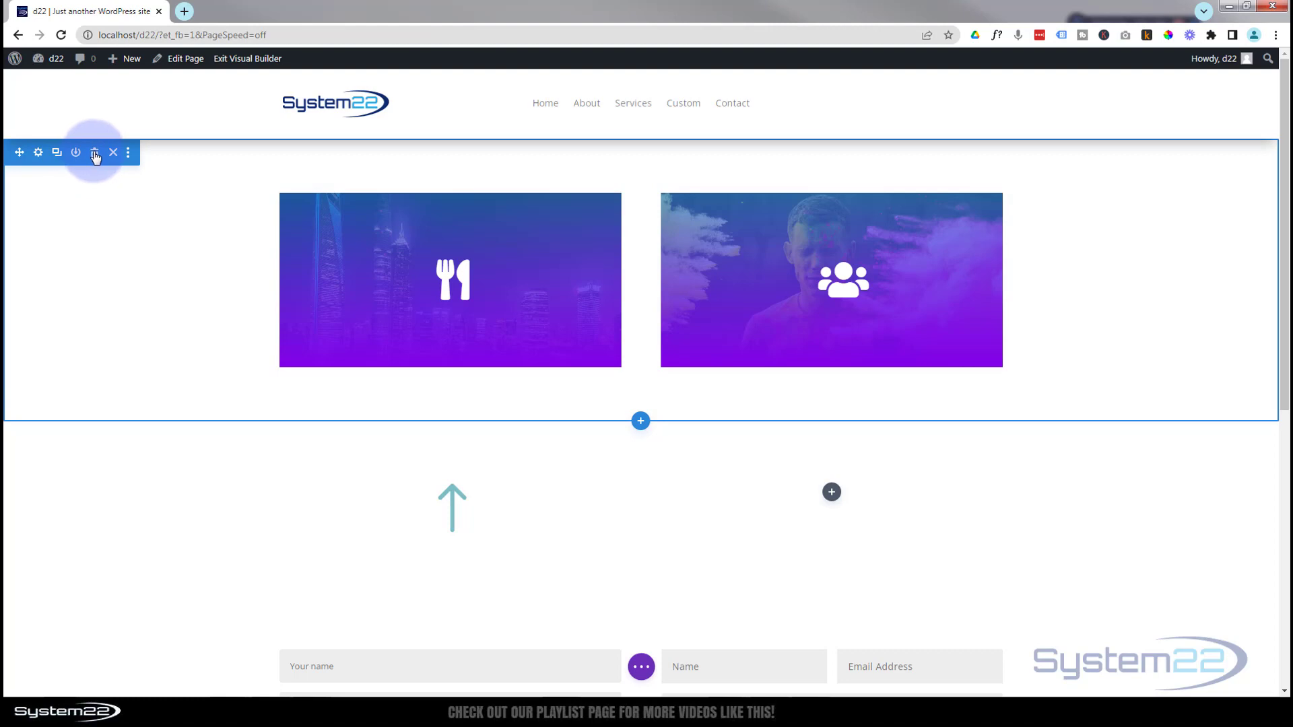
{"action": "left_click", "coordinate": [92, 151]}
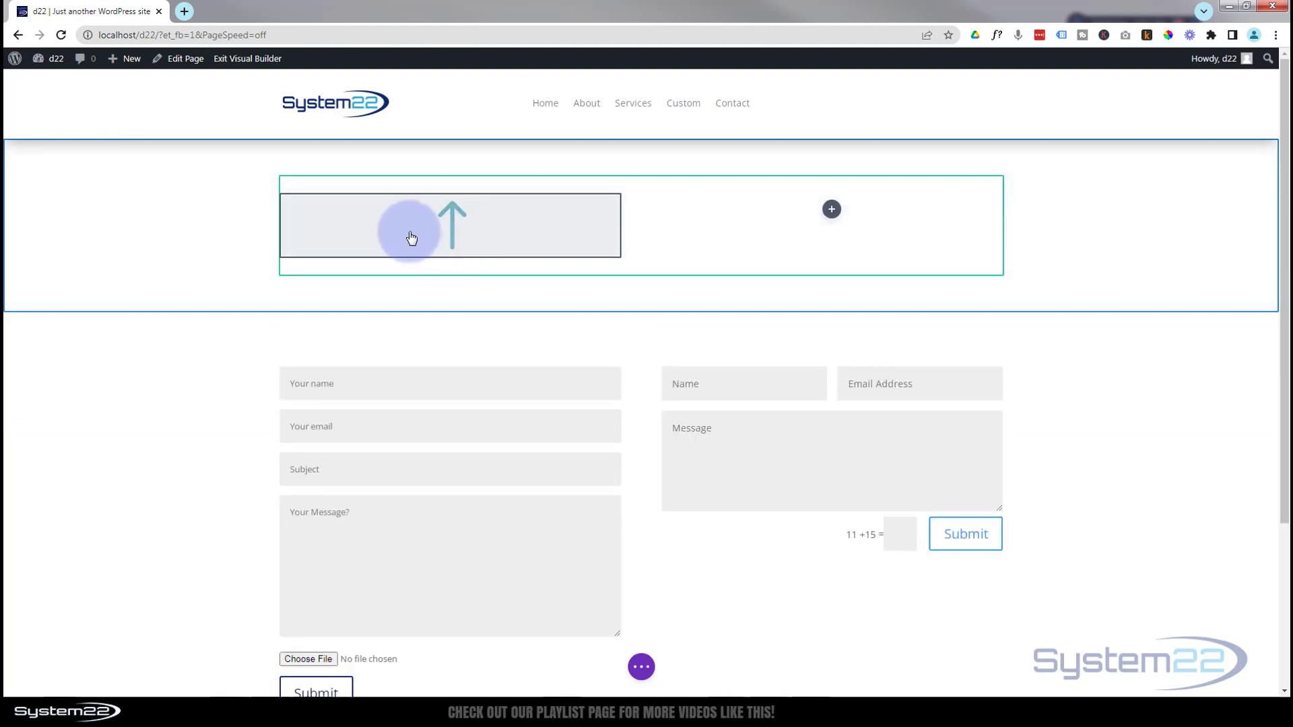
Search the icon library for "nature" and replace the module's arrow with the leaf icon
{"action": "mouse_move", "coordinate": [412, 238]}
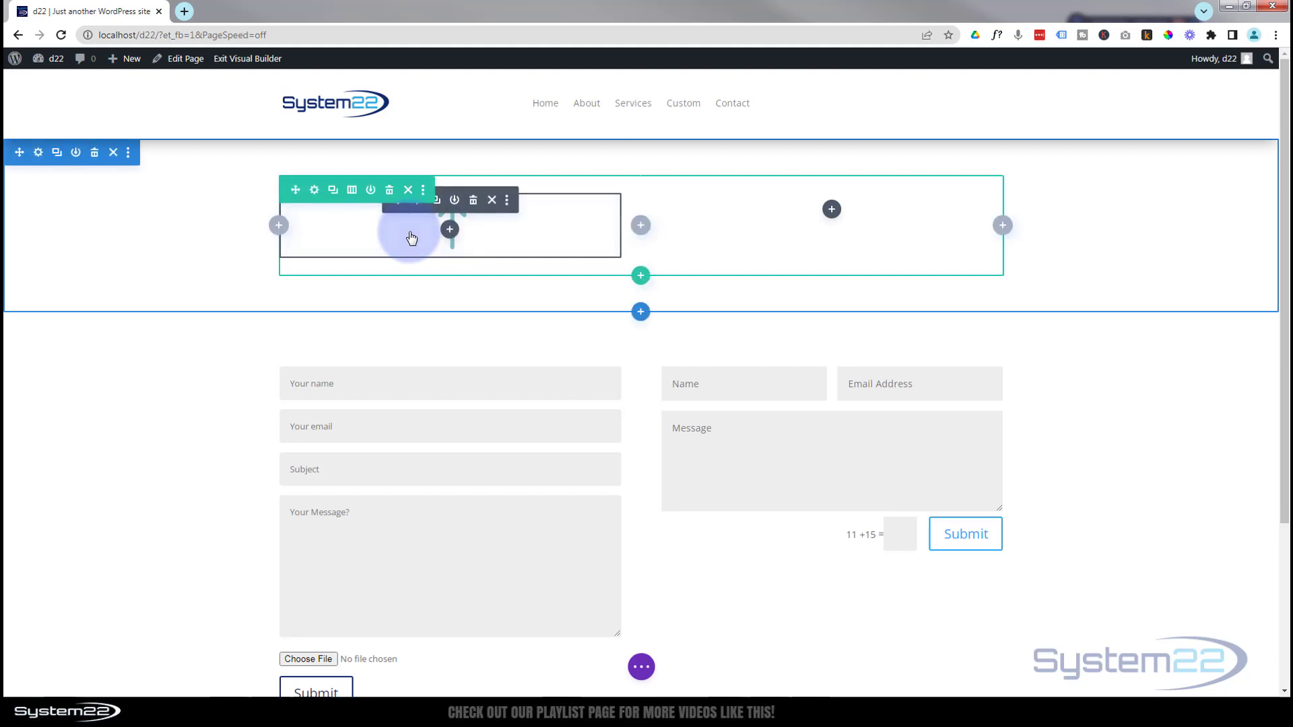
{"action": "left_click", "coordinate": [416, 213]}
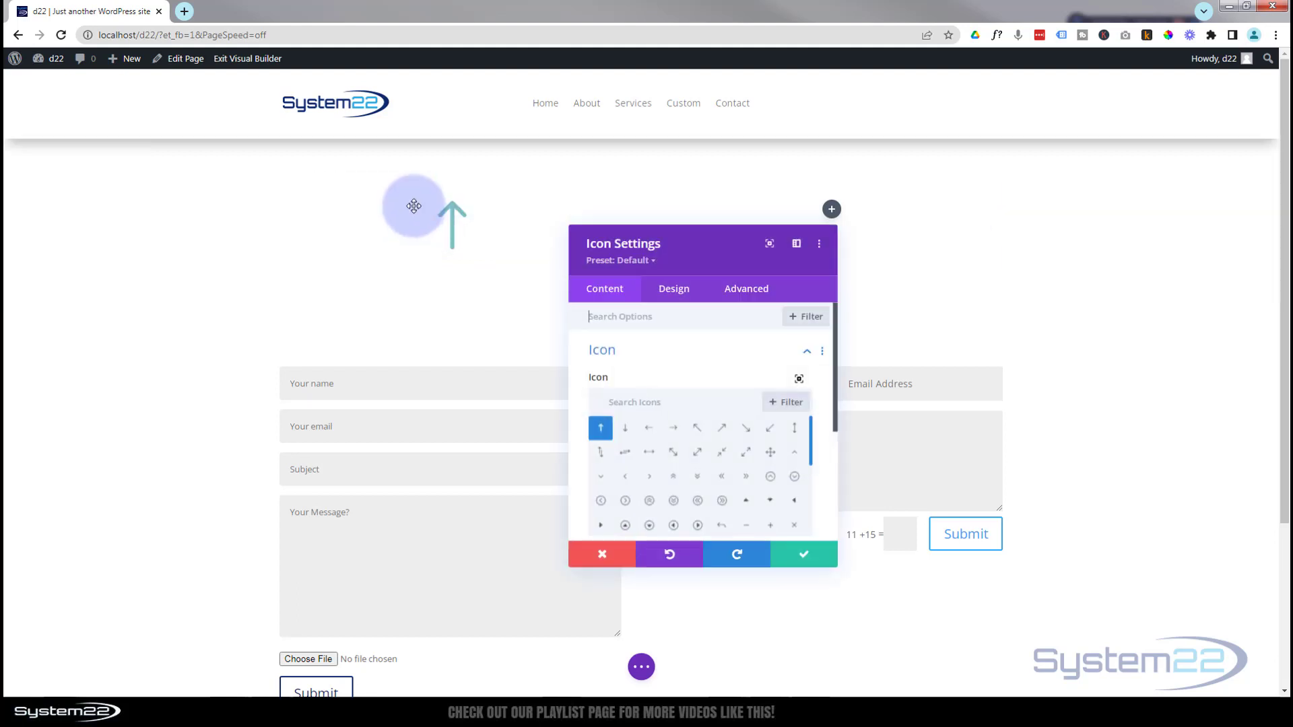
{"action": "left_click_drag", "start_coordinate": [705, 253], "coordinate": [780, 175]}
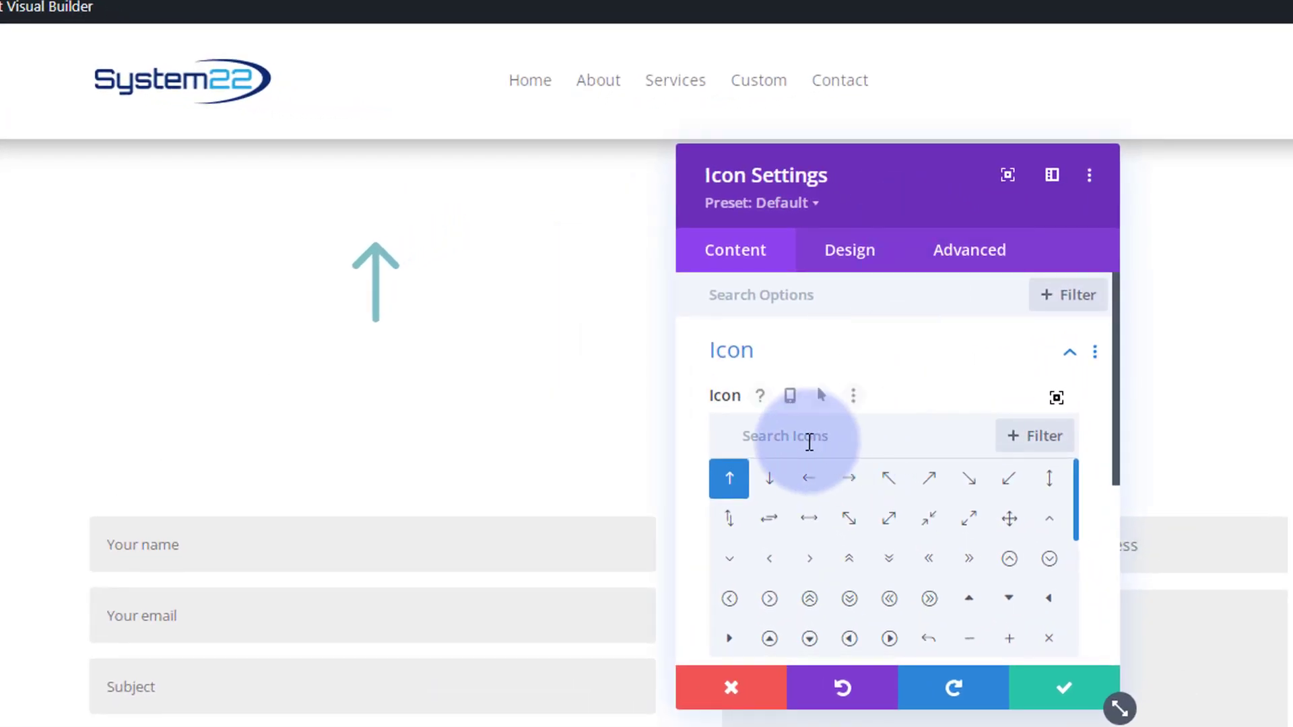
{"action": "left_click", "coordinate": [809, 442]}
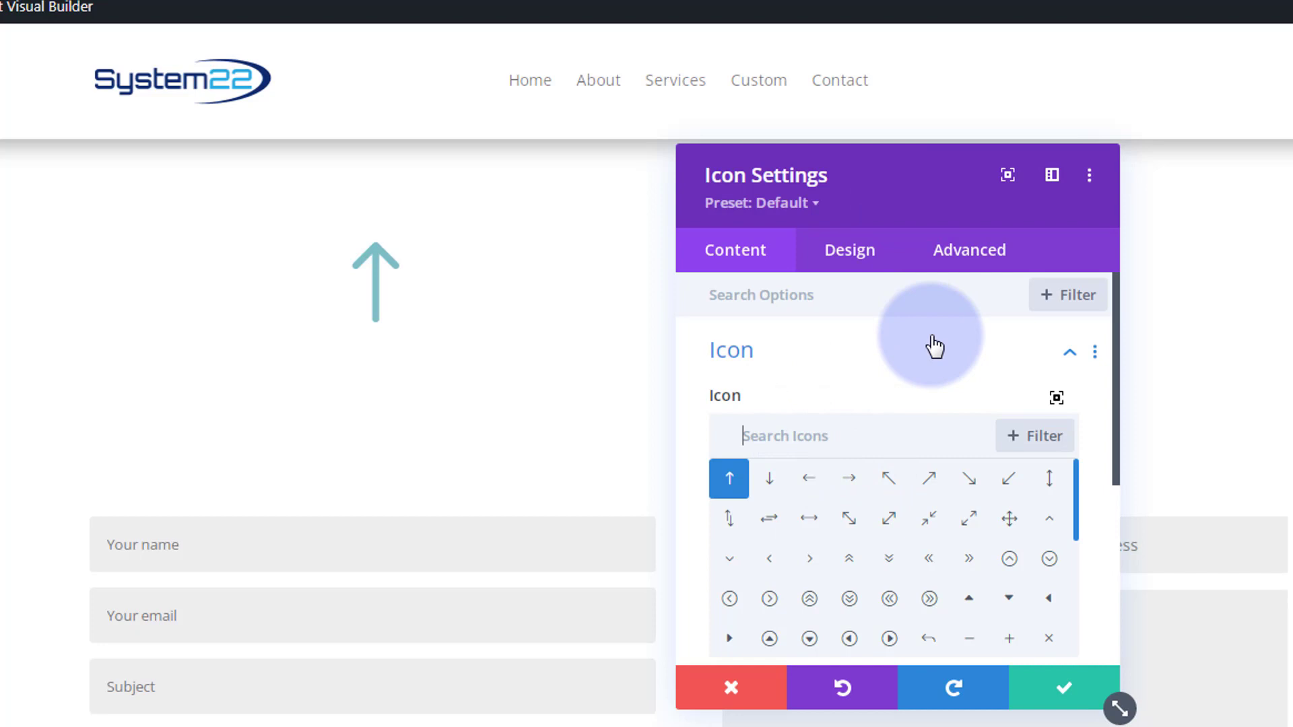
{"action": "type", "text": "na"}
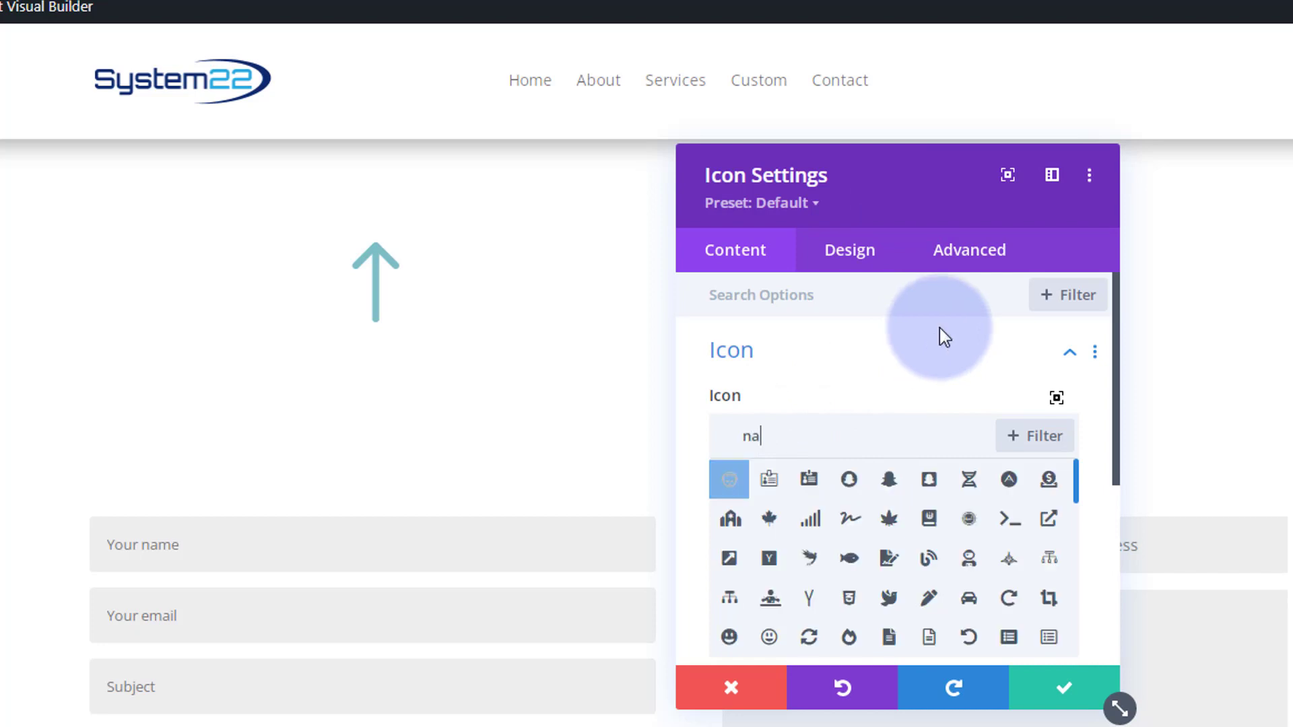
{"action": "type", "text": "ture"}
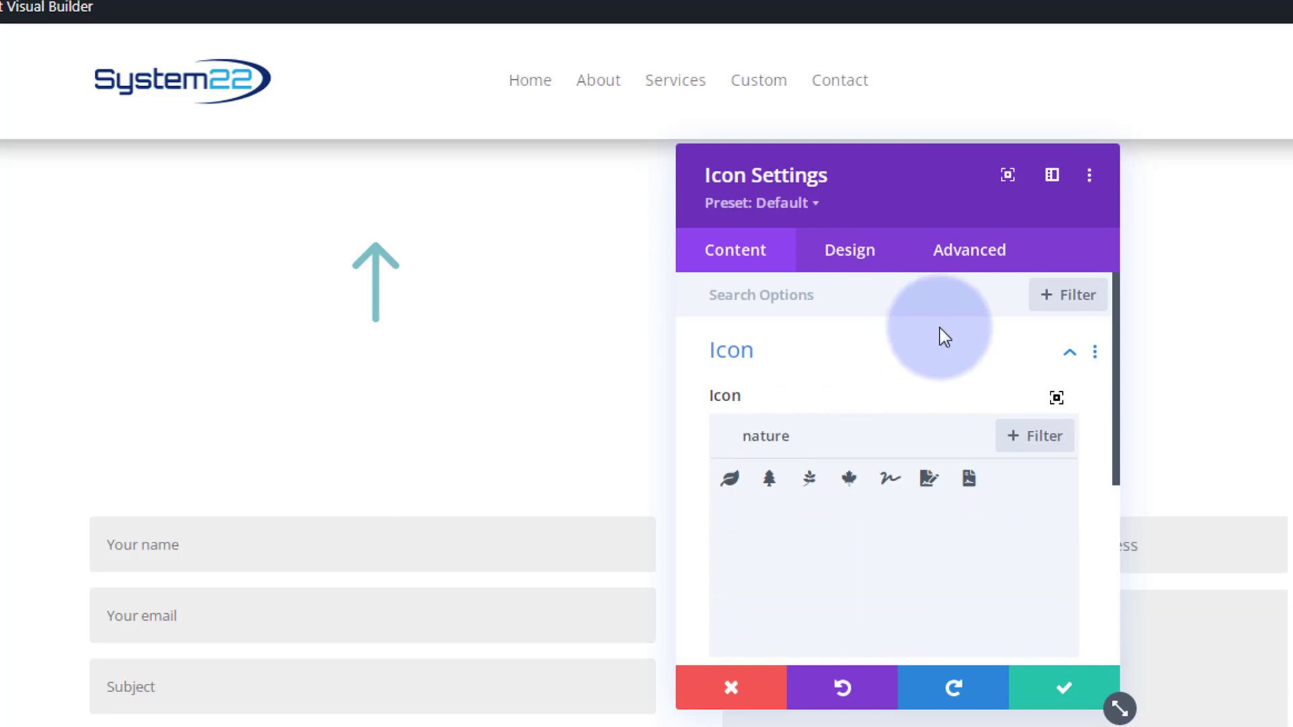
{"action": "left_click", "coordinate": [736, 485]}
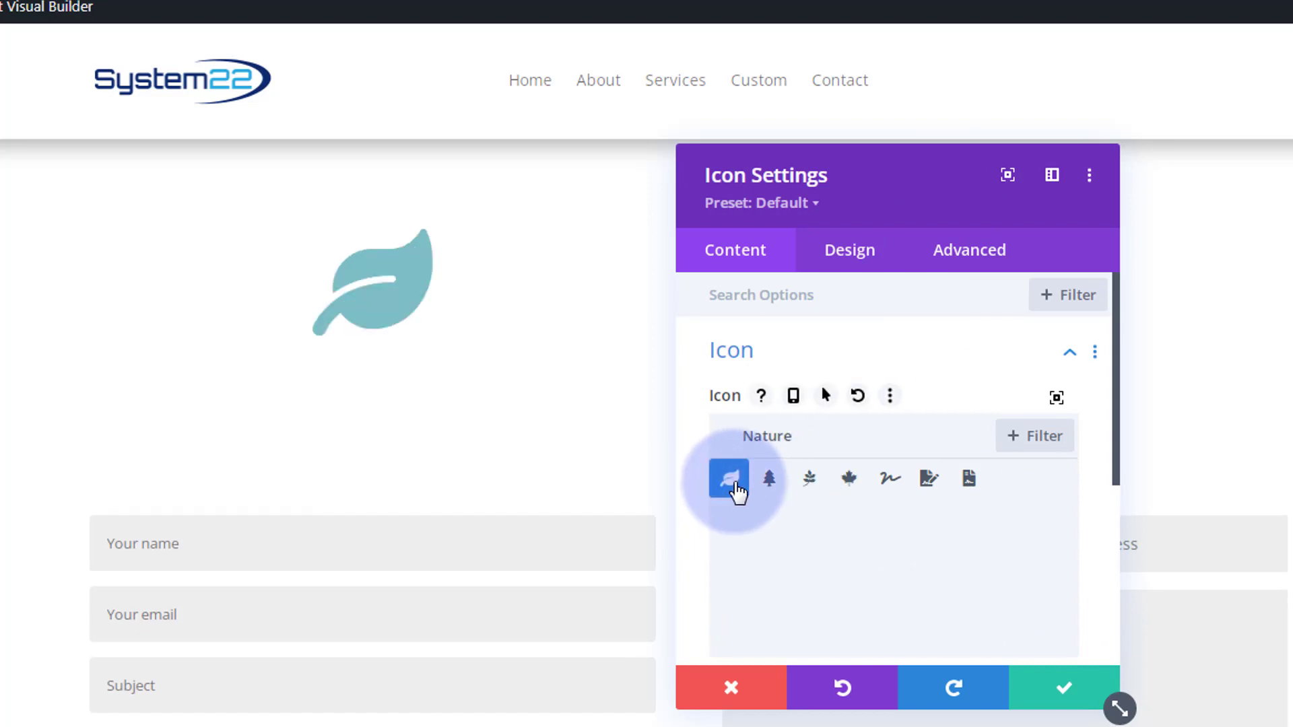
Set the leaf icon's link URL to "#"
{"action": "scroll", "coordinate": [704, 422], "scroll_direction": "down", "scroll_amount": 5}
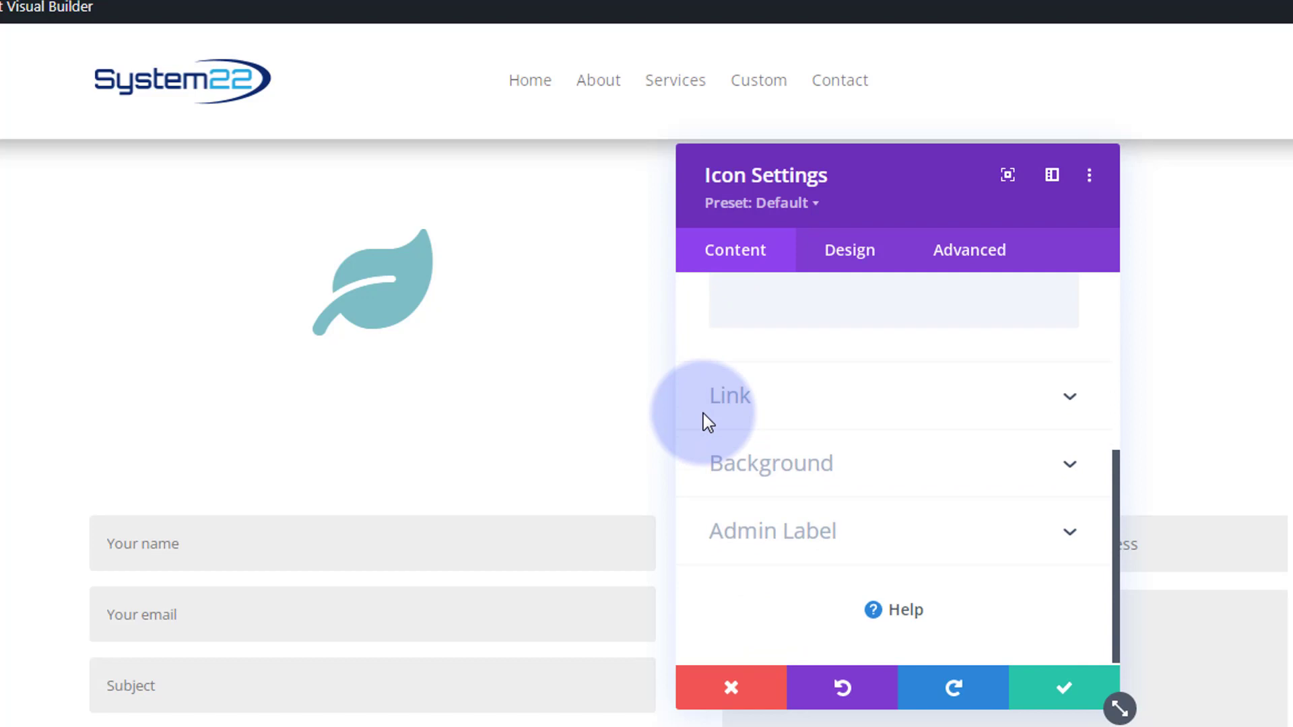
{"action": "scroll", "coordinate": [703, 421], "scroll_direction": "down", "scroll_amount": 1}
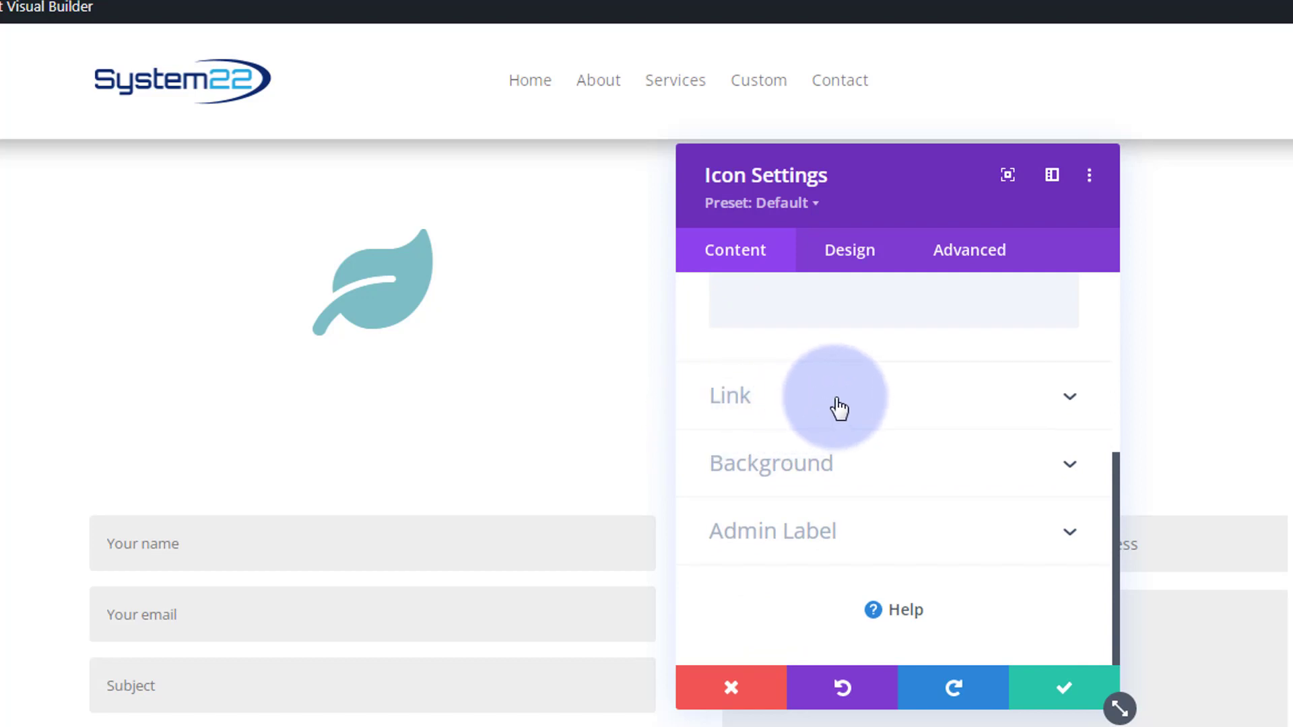
{"action": "left_click", "coordinate": [839, 409]}
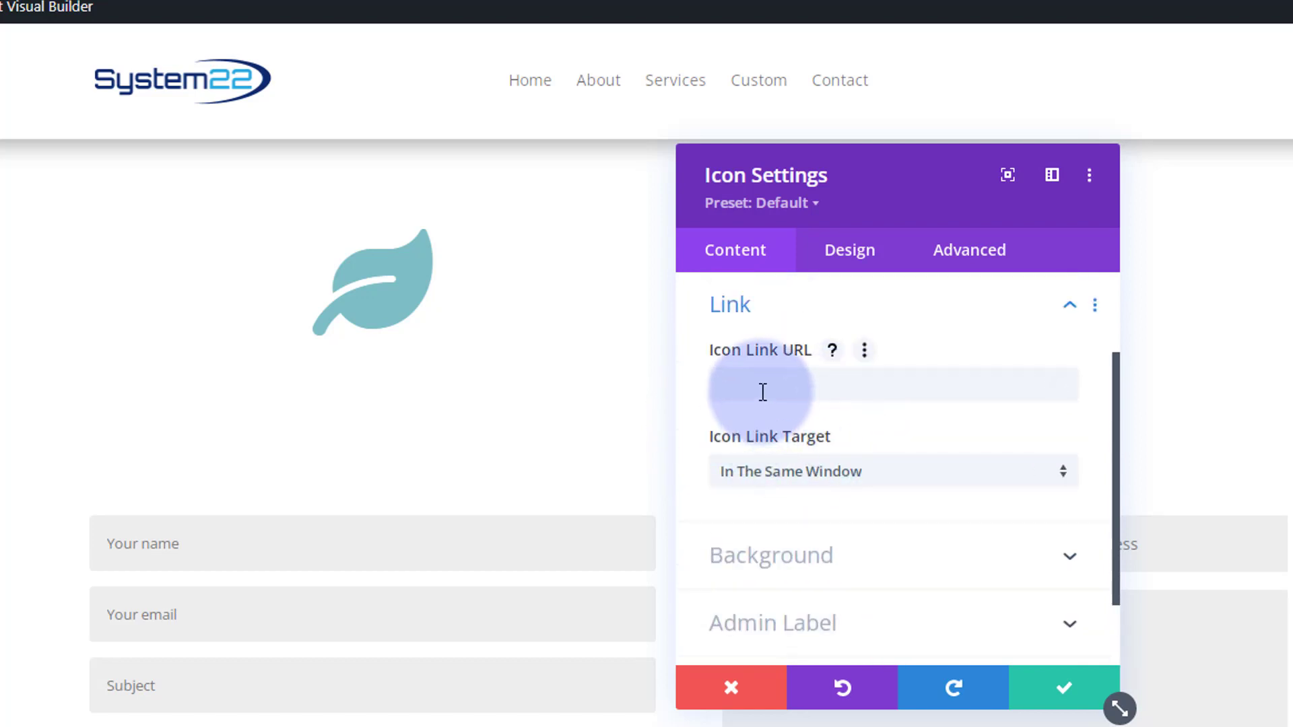
{"action": "left_click", "coordinate": [731, 383]}
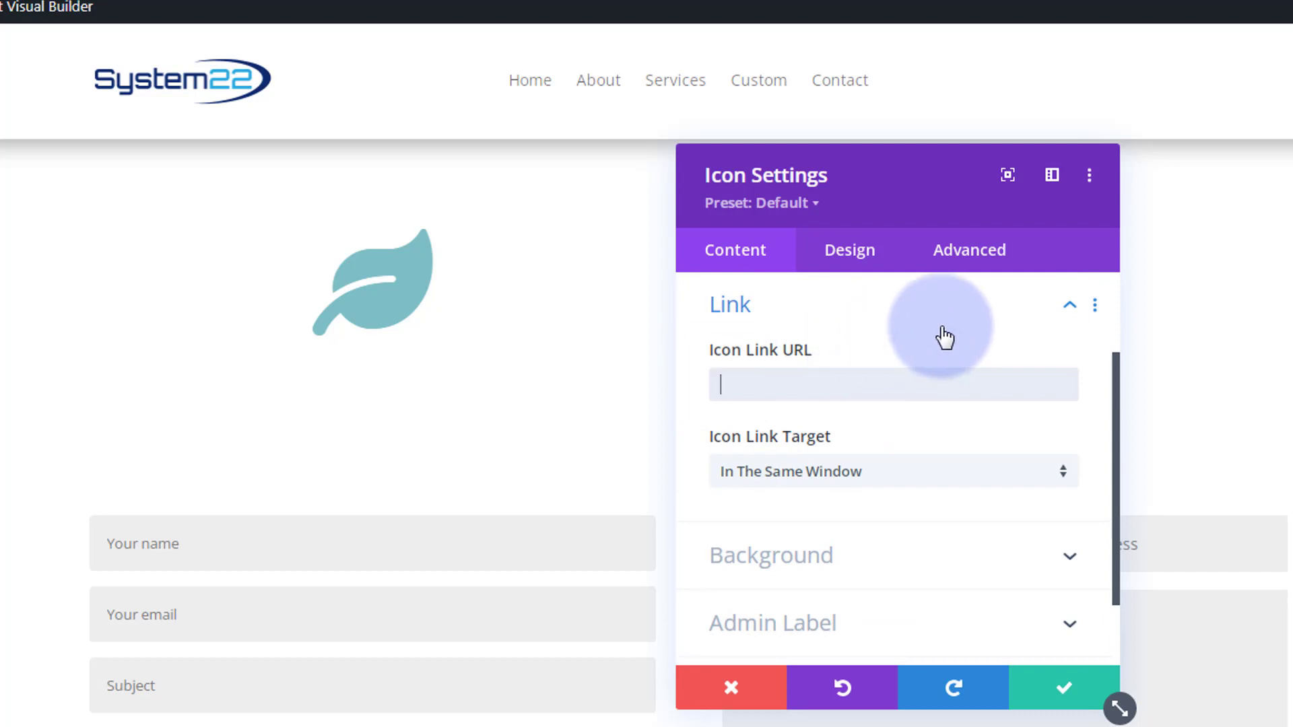
{"action": "type", "text": "#"}
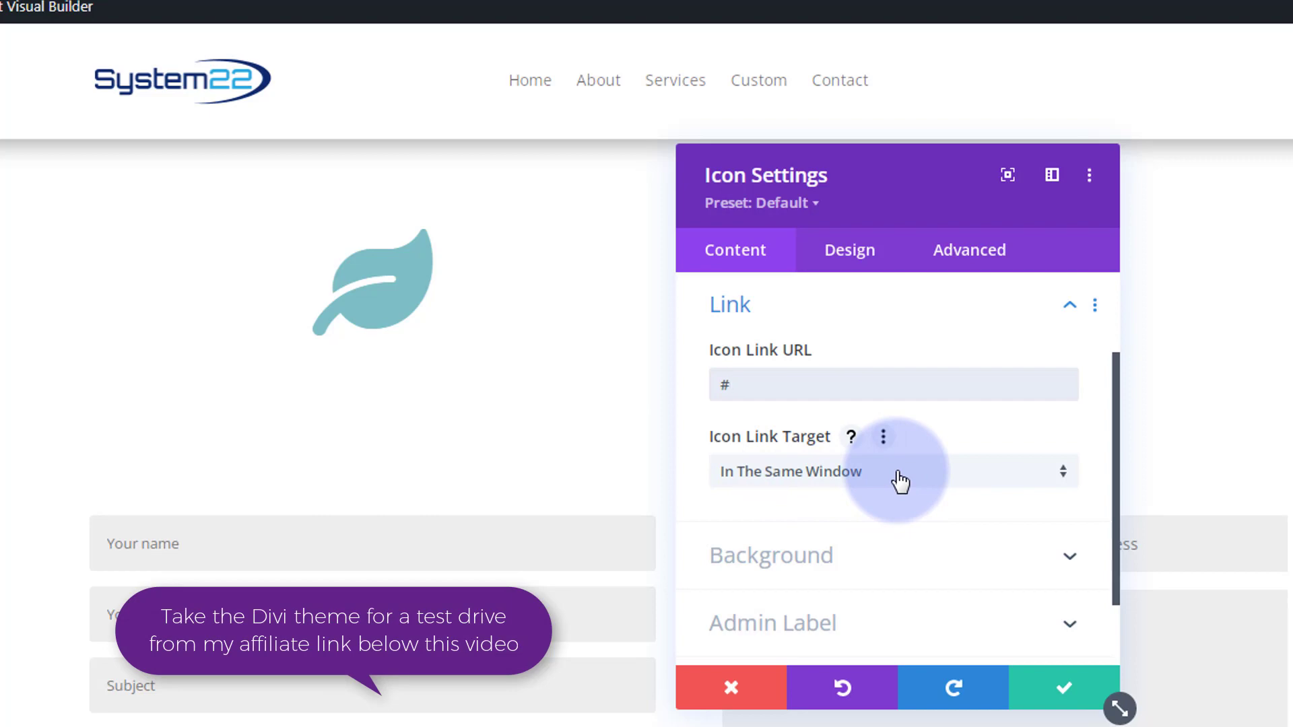
Give the leaf icon a purple background colour from the saved swatches and save the module settings
{"action": "scroll", "coordinate": [899, 484], "scroll_direction": "down", "scroll_amount": 2}
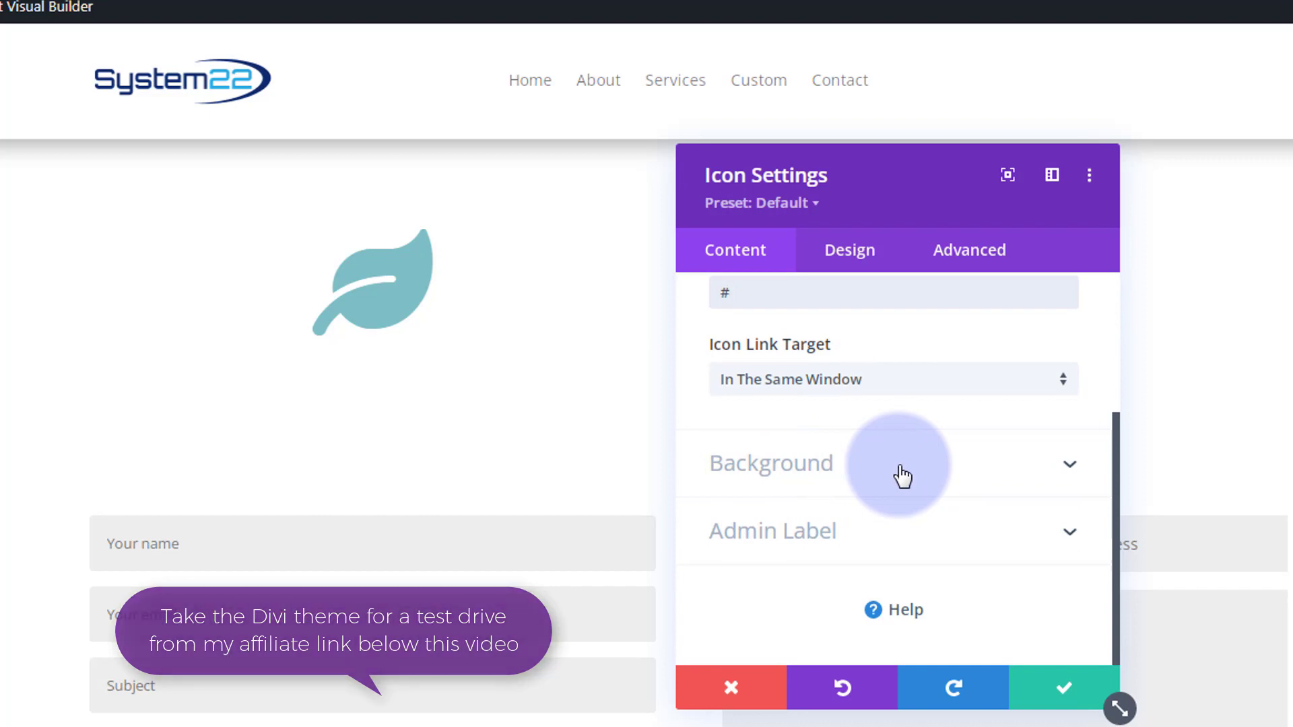
{"action": "left_click", "coordinate": [905, 476]}
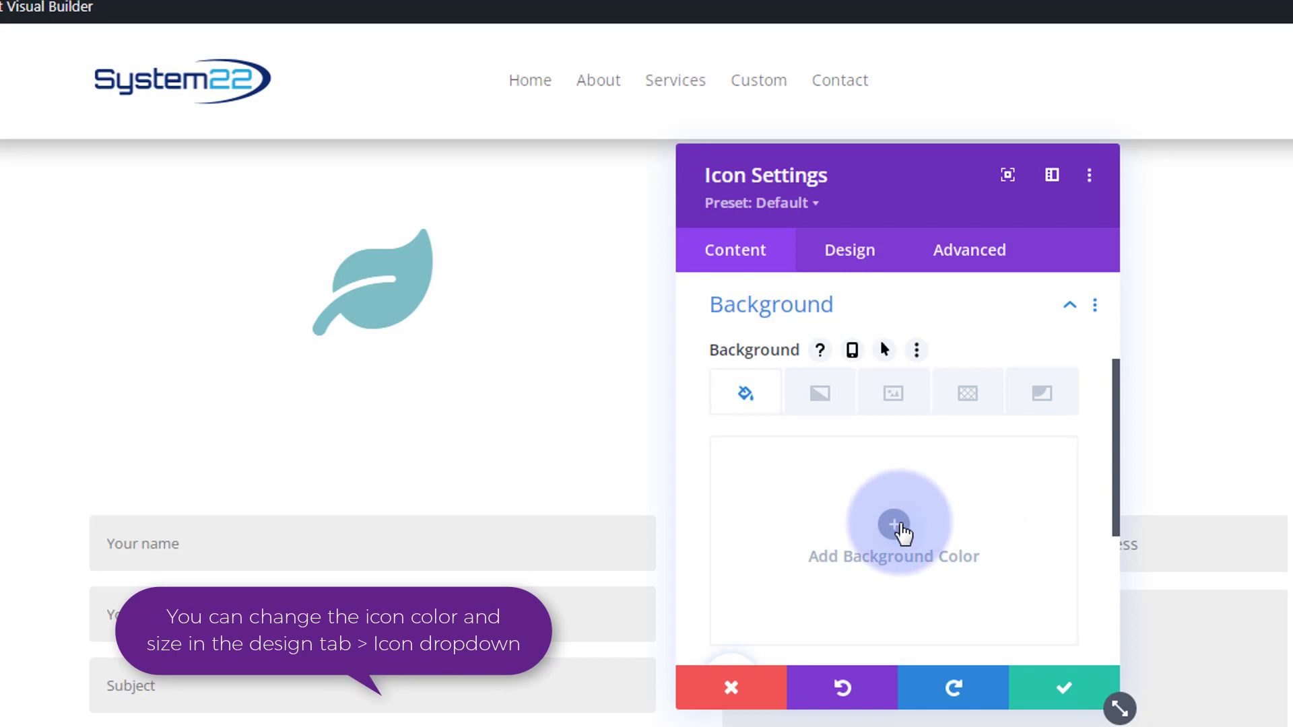
{"action": "left_click", "coordinate": [895, 525]}
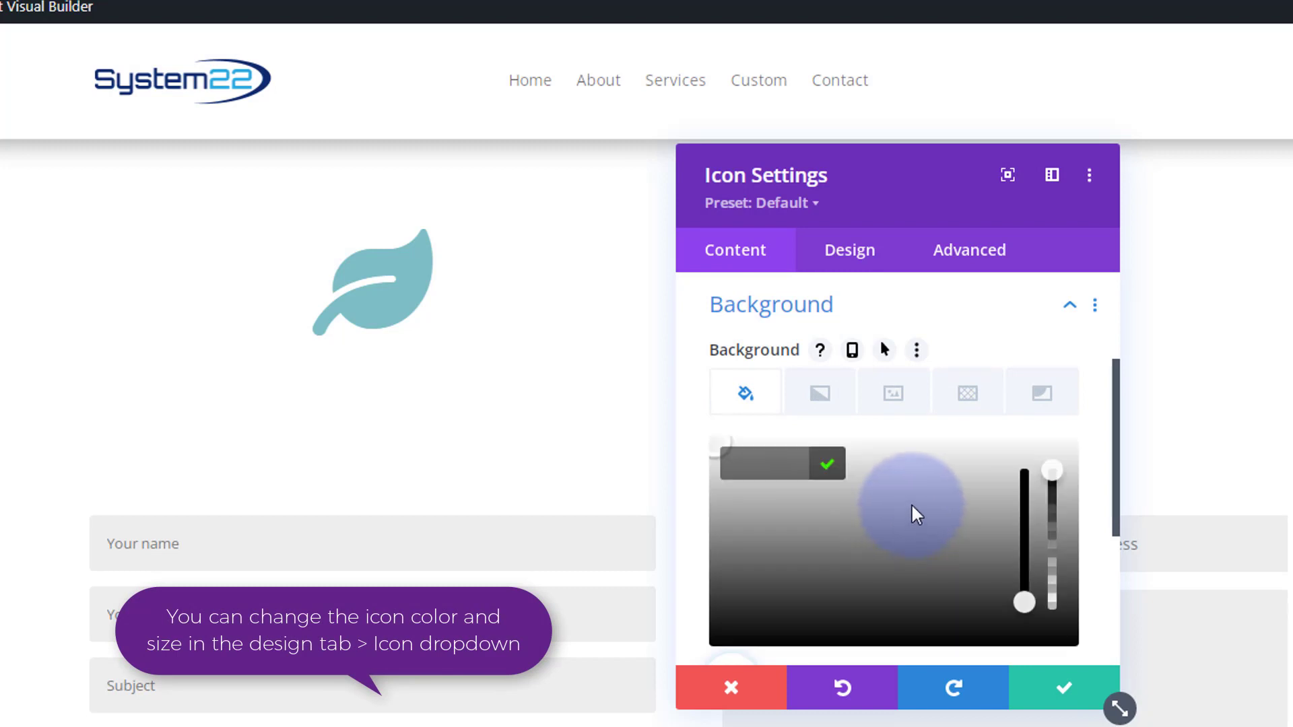
{"action": "scroll", "coordinate": [910, 508], "scroll_direction": "down", "scroll_amount": 3}
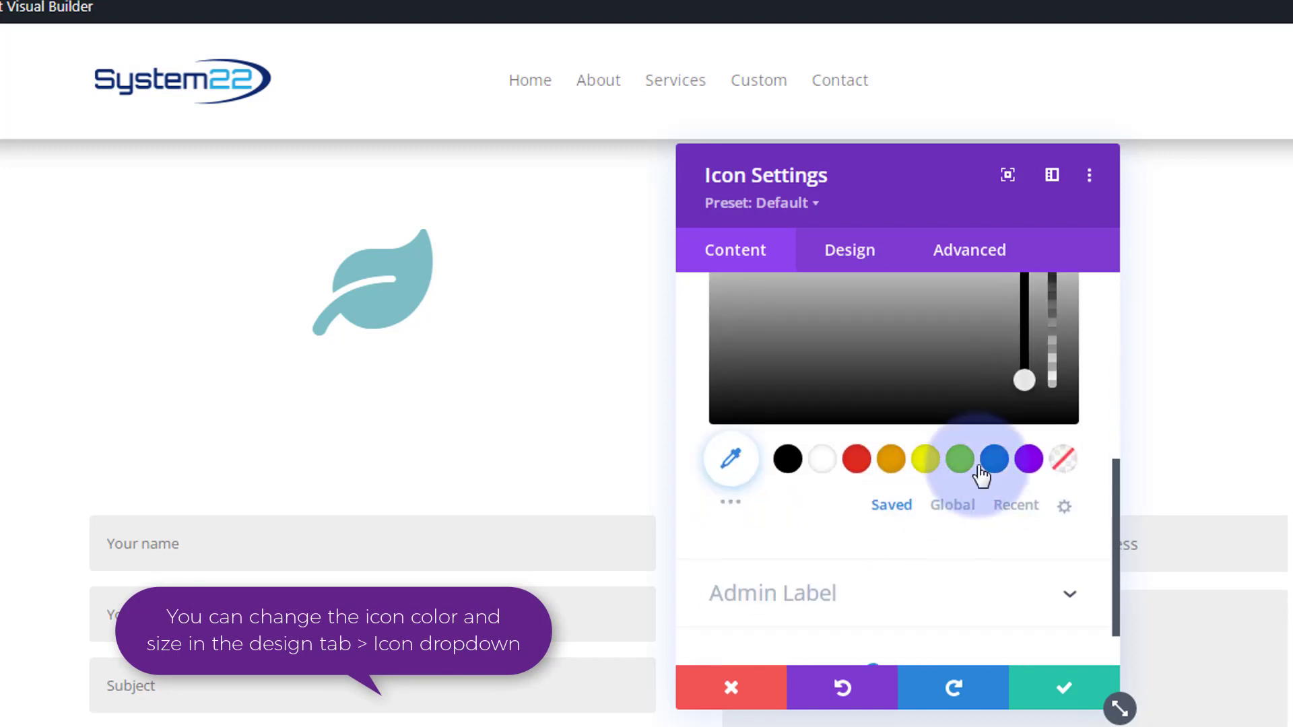
{"action": "left_click", "coordinate": [1029, 459]}
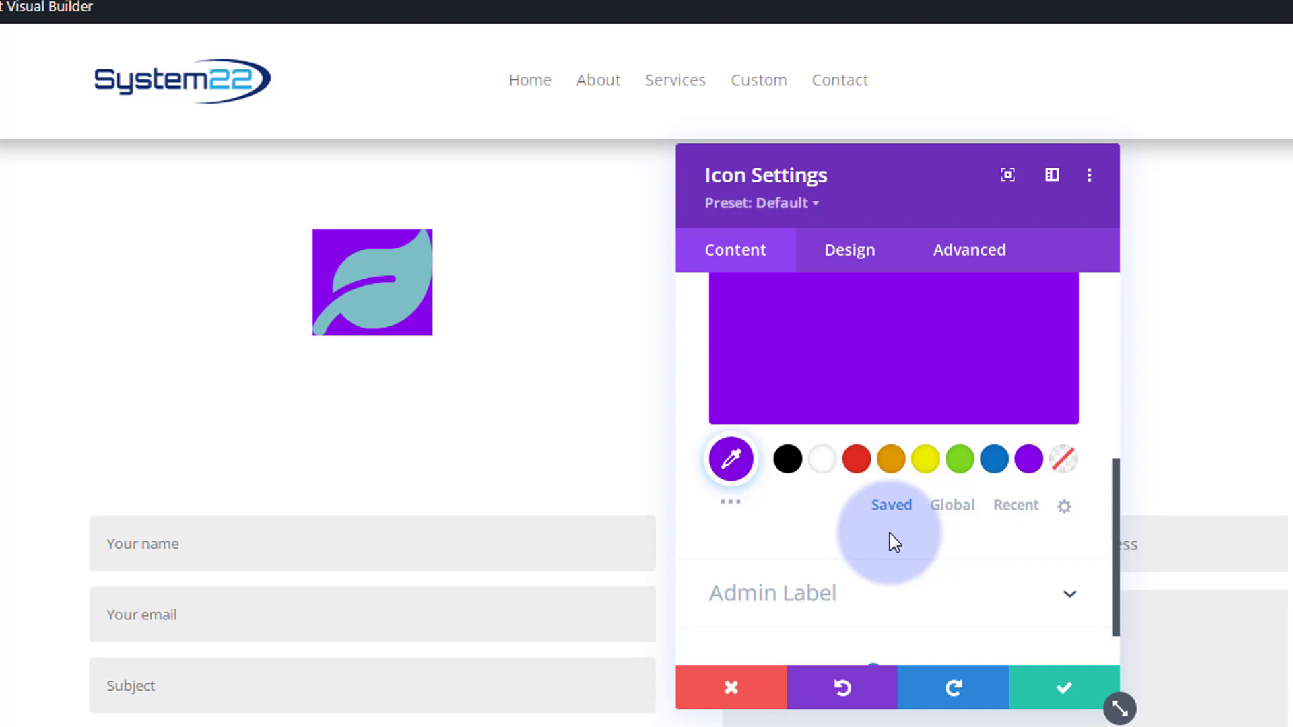
{"action": "left_click", "coordinate": [1061, 693]}
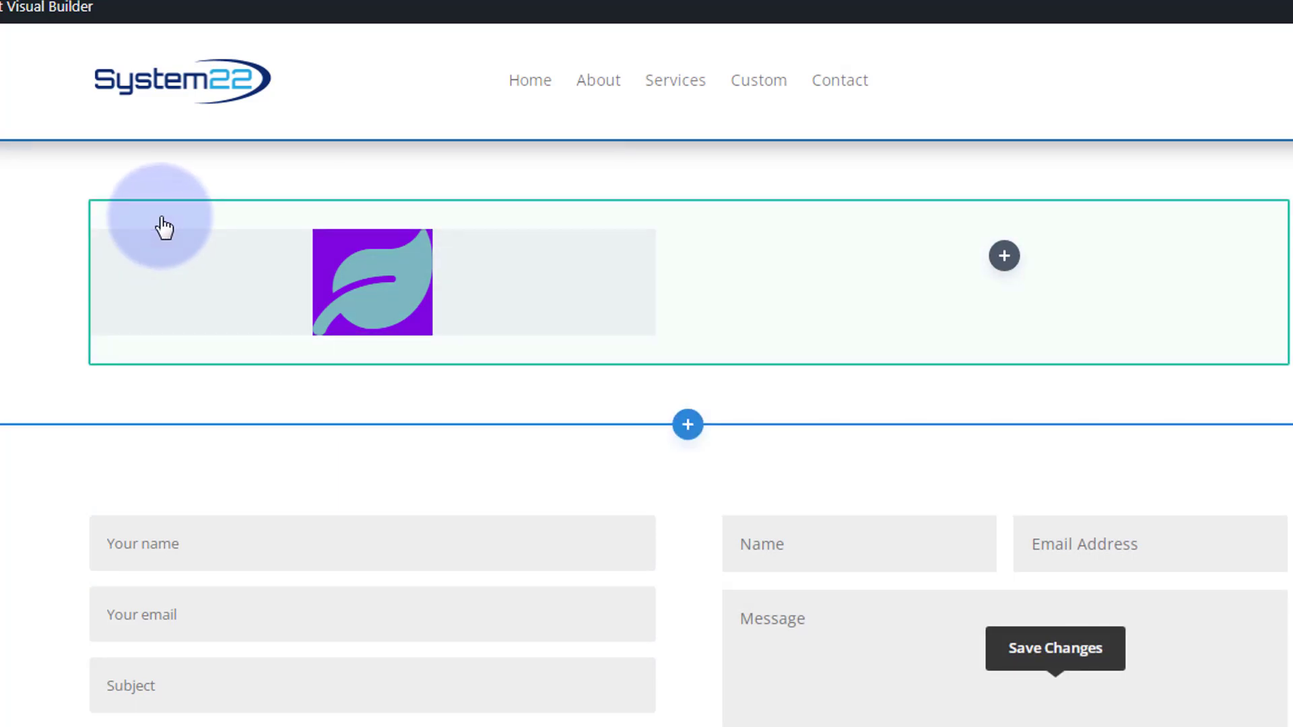
Set the sunset meadow photo n2.jpg from the media library as the background image of the row's first column
{"action": "mouse_move", "coordinate": [164, 247]}
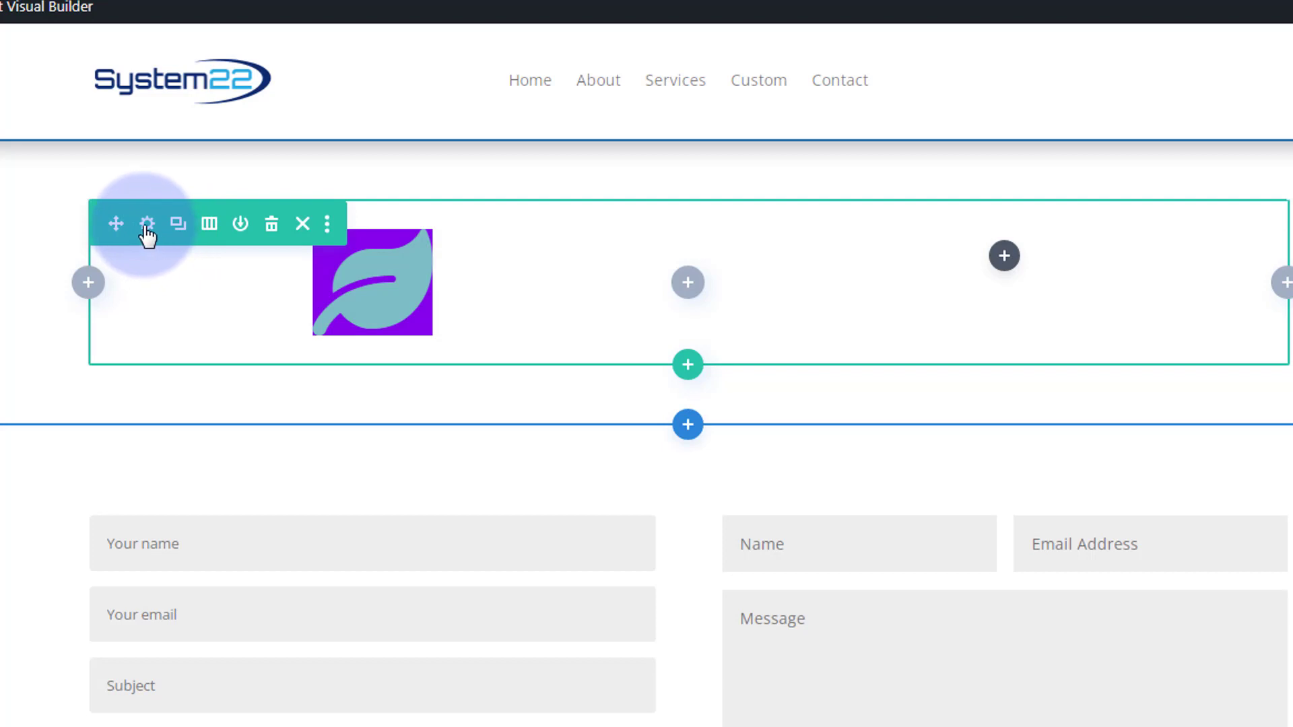
{"action": "left_click", "coordinate": [147, 225]}
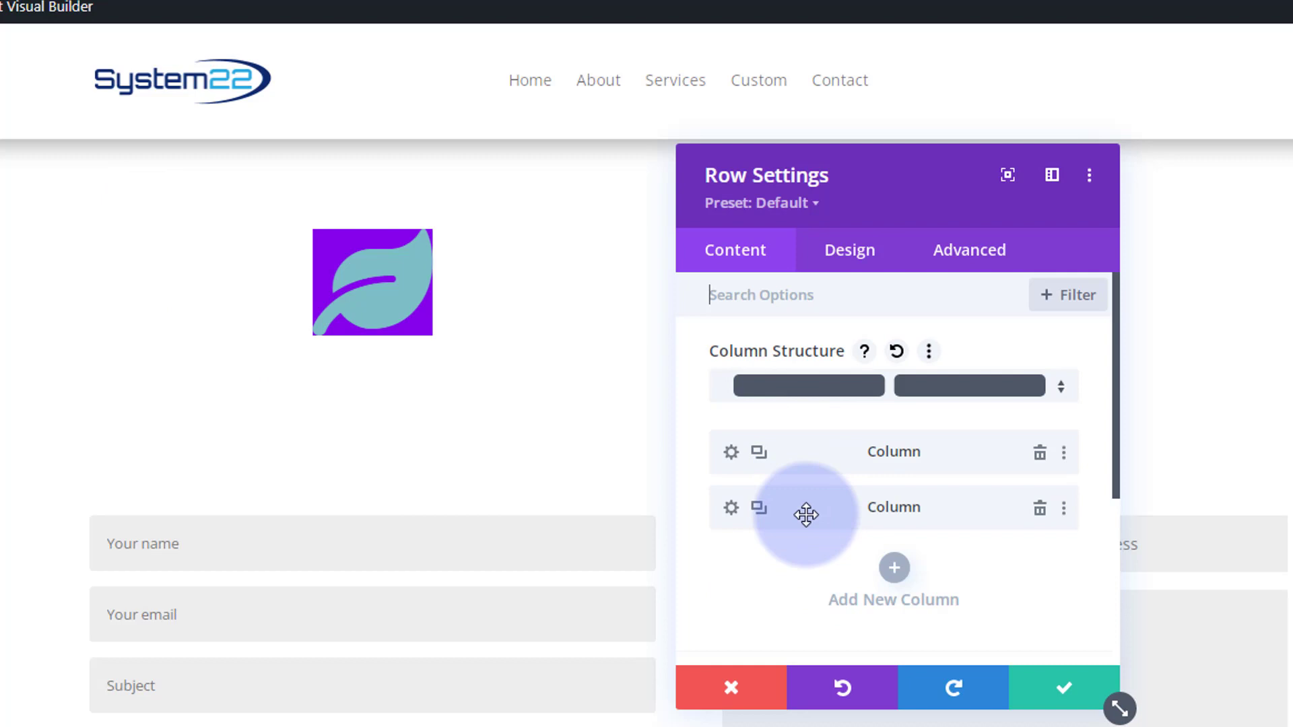
{"action": "left_click", "coordinate": [730, 453]}
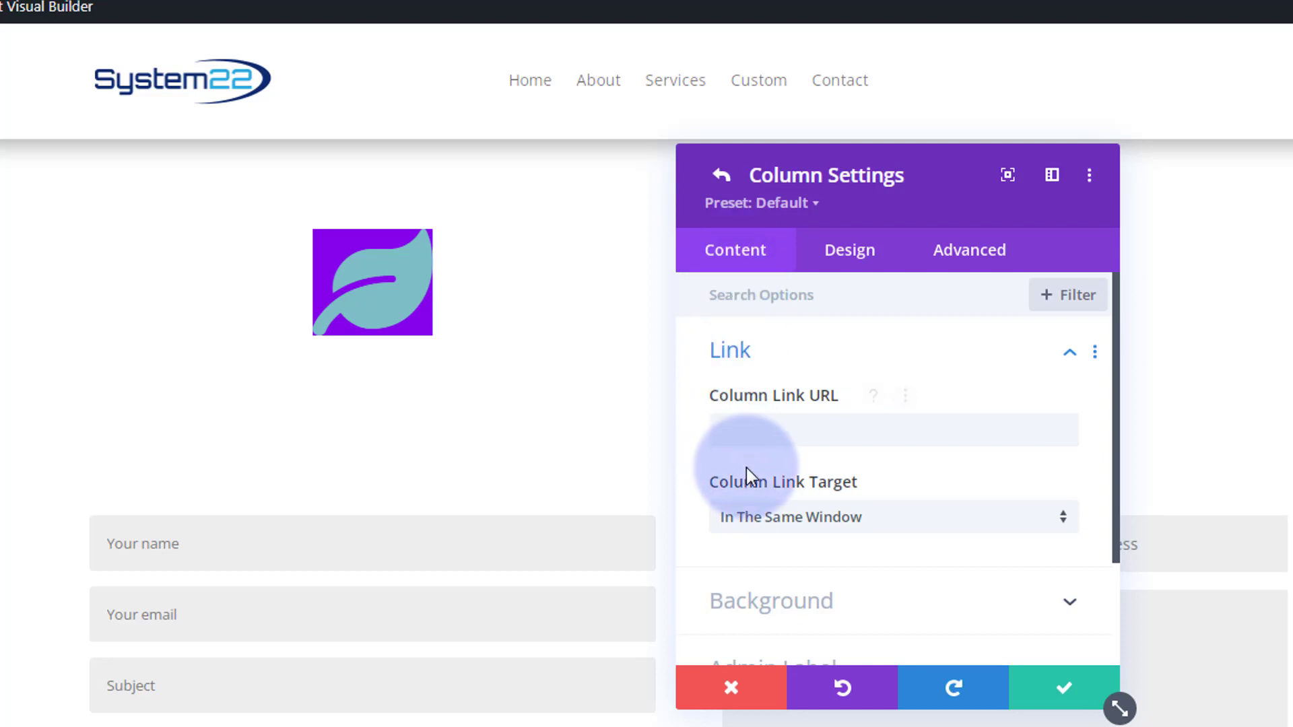
{"action": "scroll", "coordinate": [748, 468], "scroll_direction": "down", "scroll_amount": 2}
{"action": "left_click", "coordinate": [864, 471]}
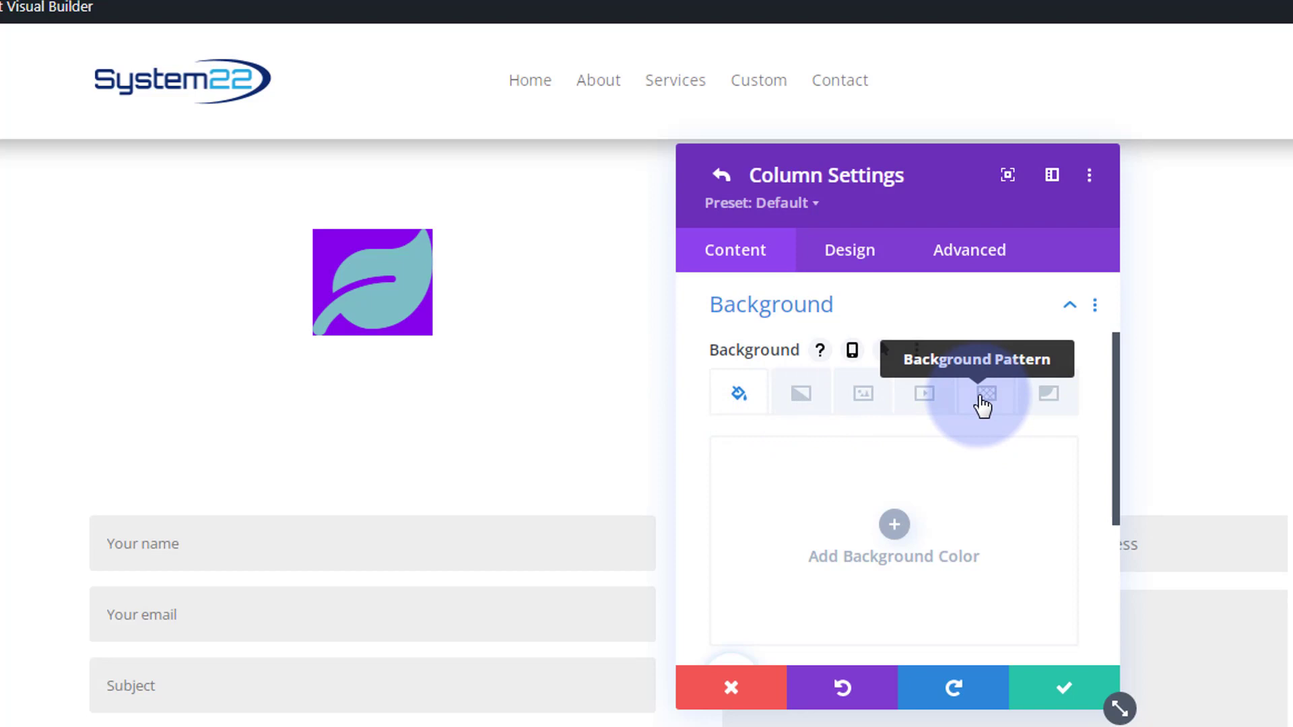
{"action": "left_click", "coordinate": [853, 401]}
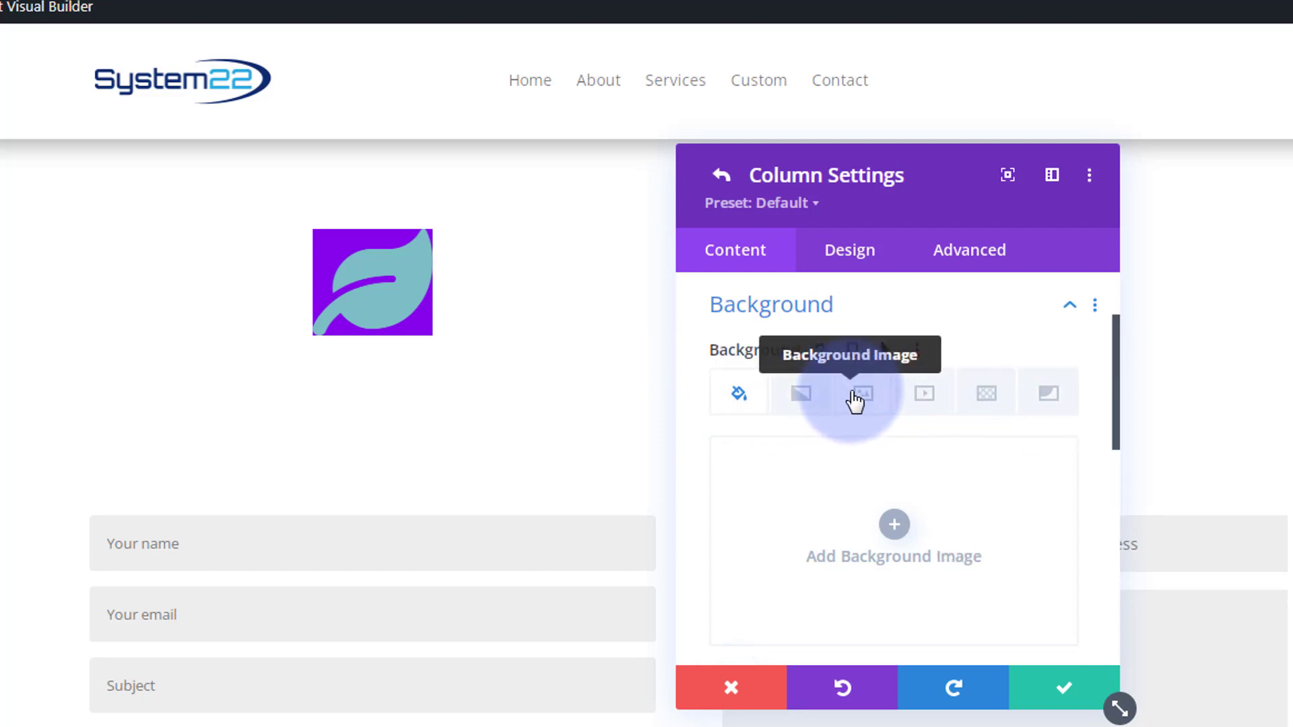
{"action": "left_click", "coordinate": [889, 517]}
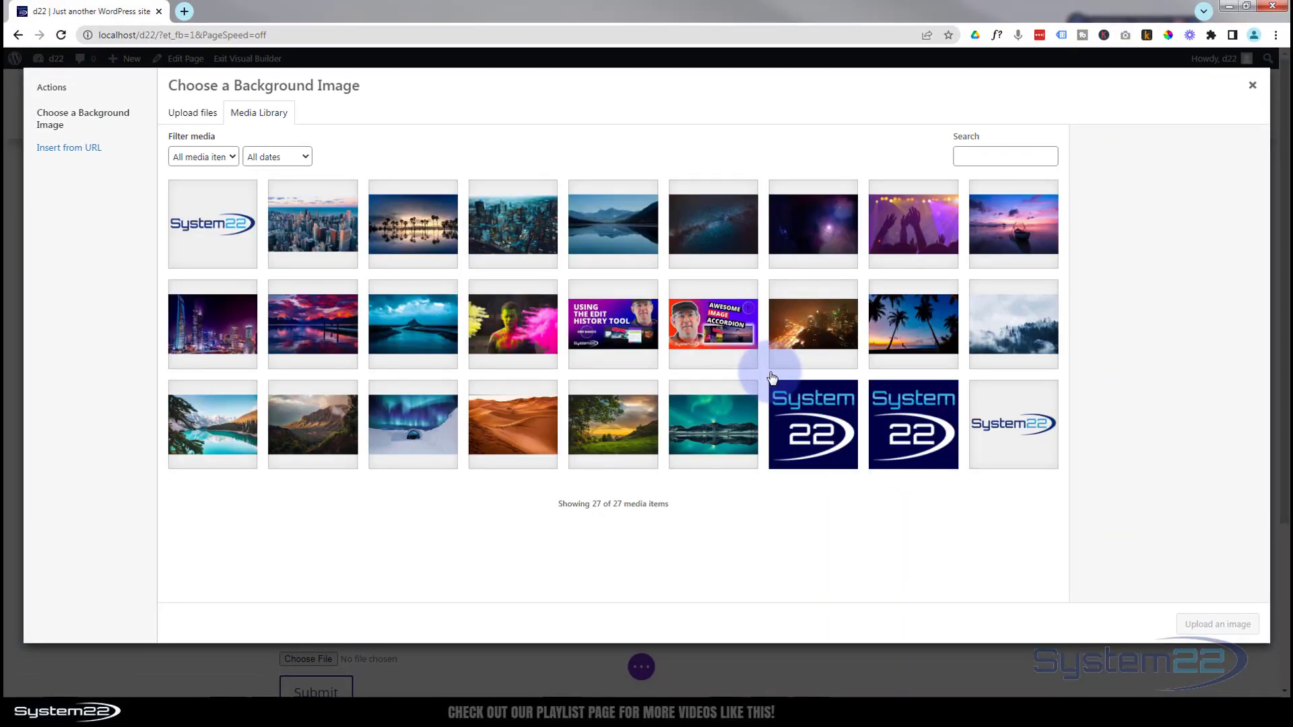
{"action": "left_click", "coordinate": [609, 430]}
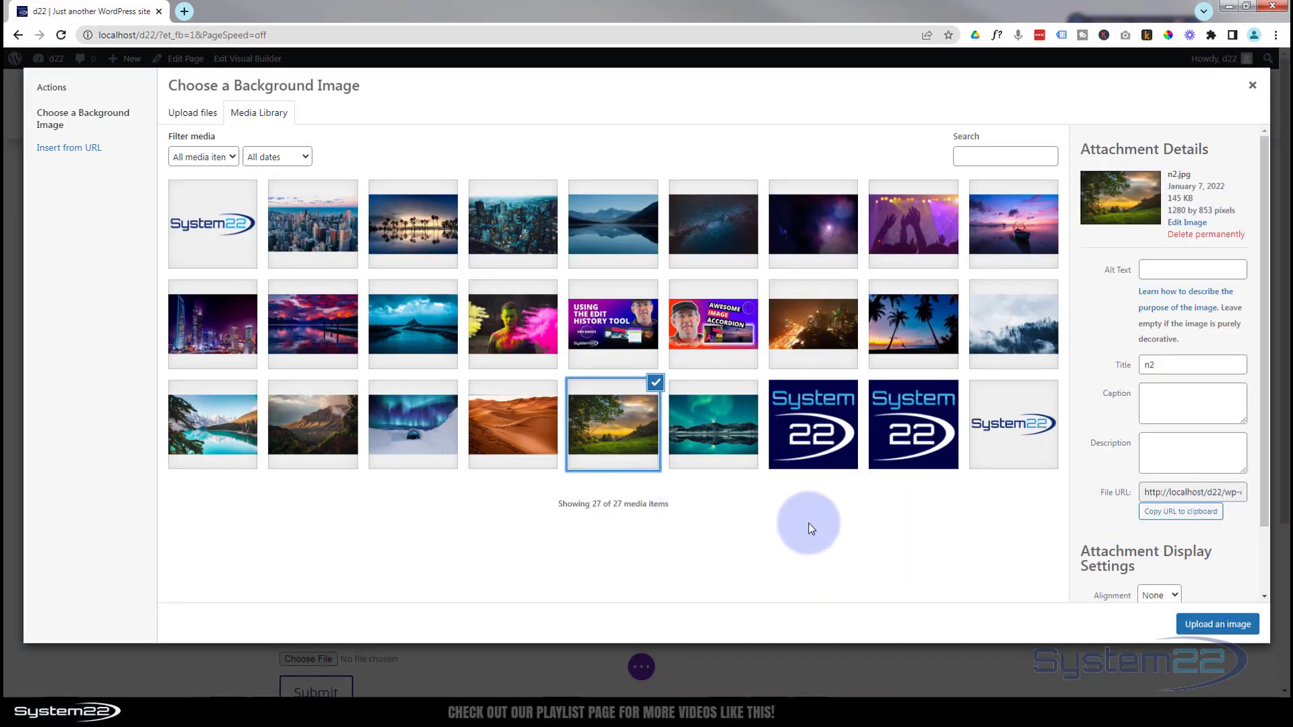
{"action": "left_click", "coordinate": [1218, 625]}
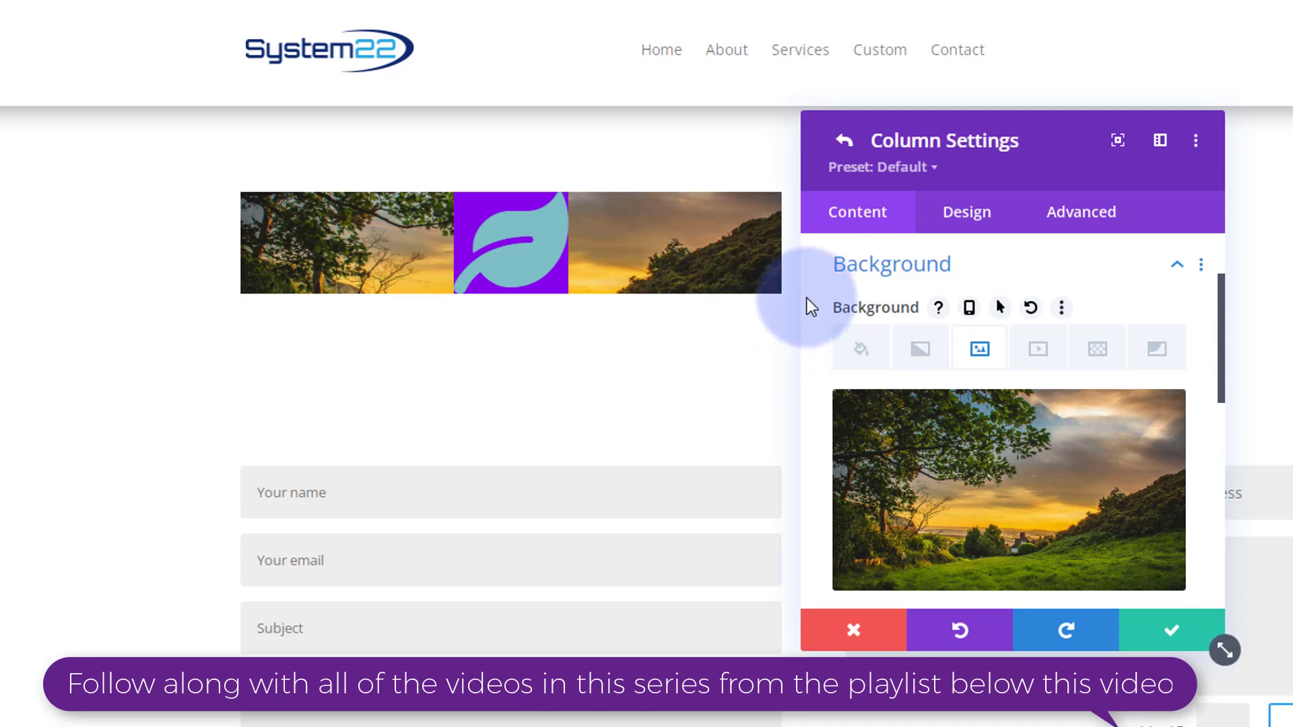
Set the first column's horizontal and vertical overflow to Hidden and save the column and row settings
{"action": "left_click", "coordinate": [1093, 216]}
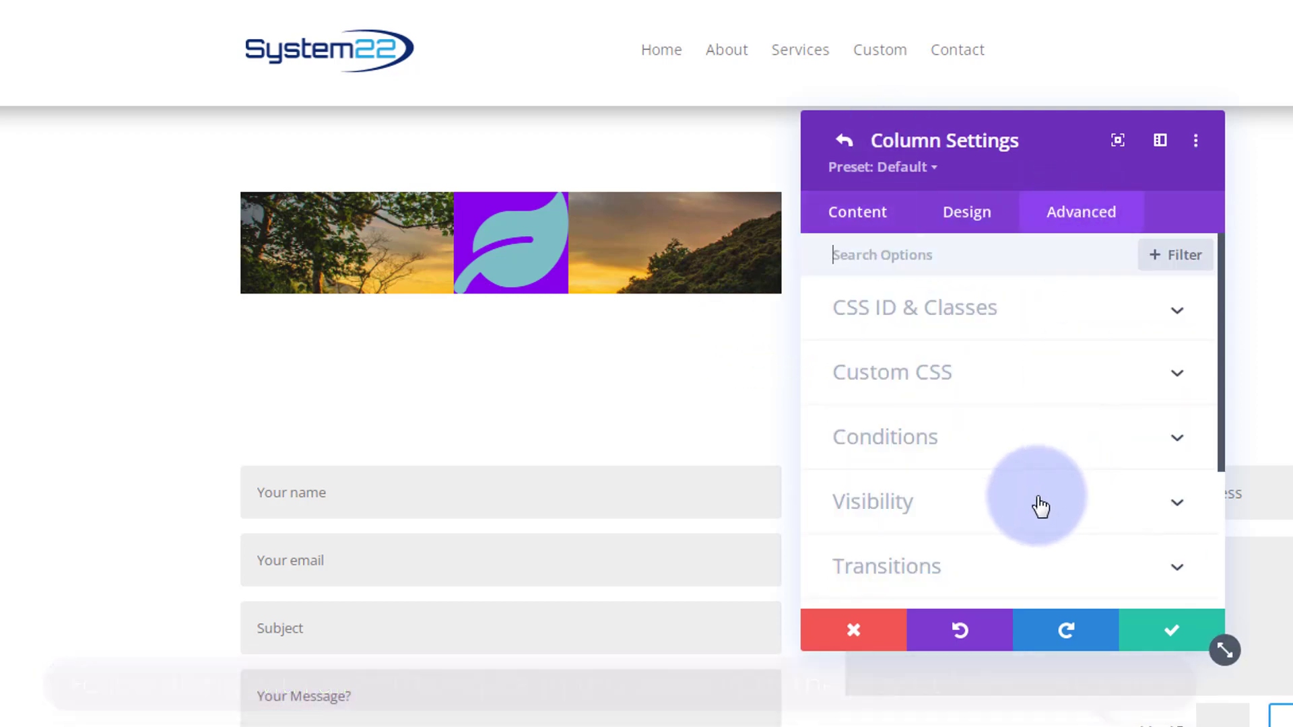
{"action": "left_click", "coordinate": [1039, 504]}
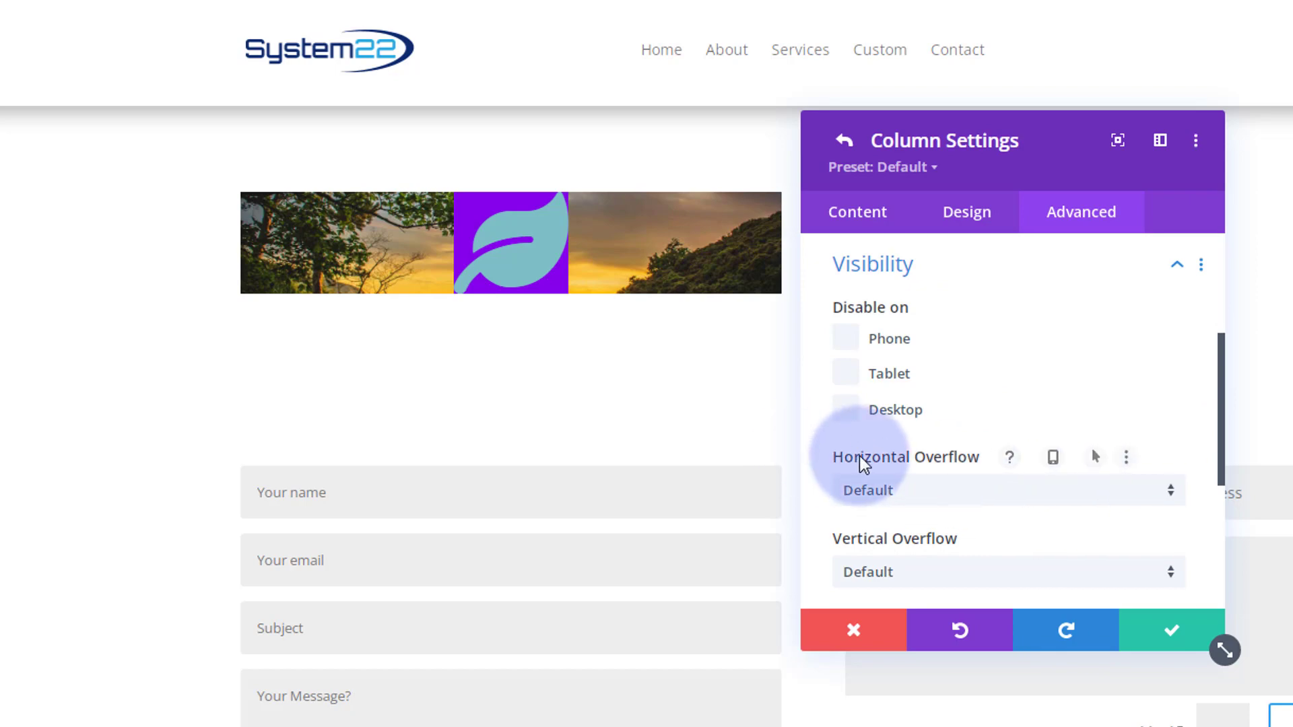
{"action": "left_click", "coordinate": [949, 492]}
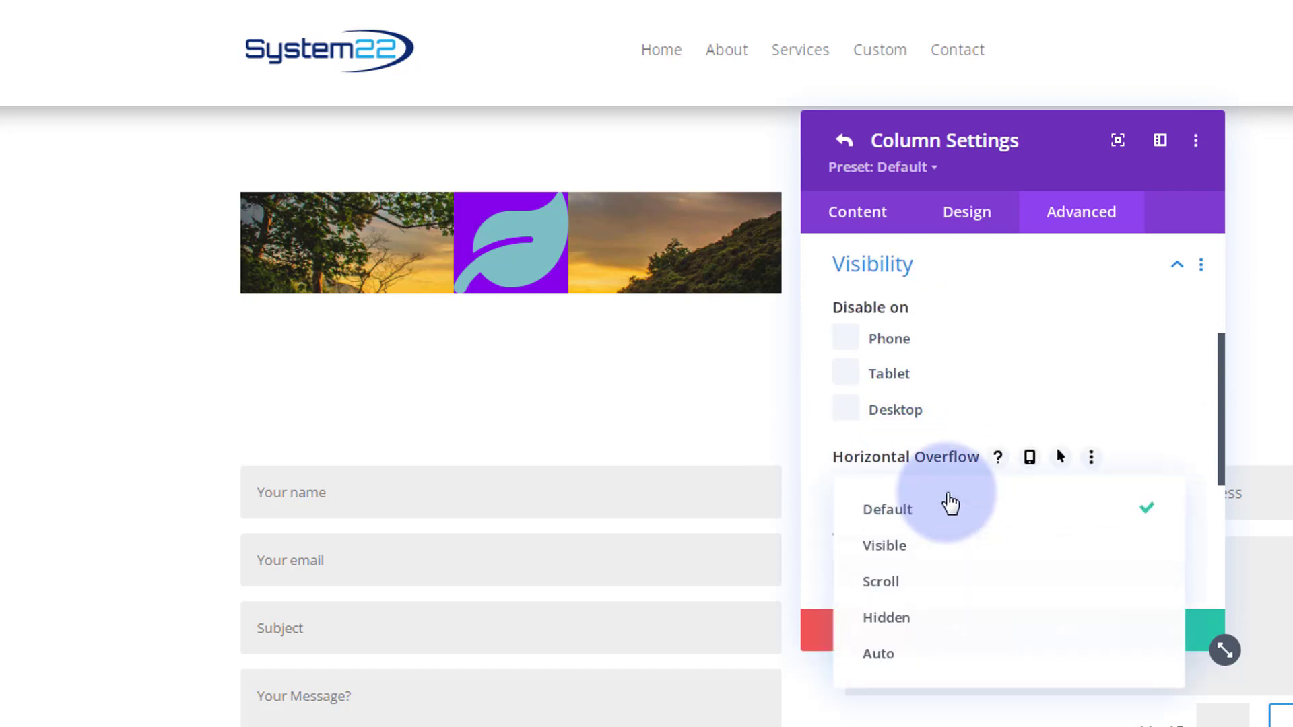
{"action": "left_click", "coordinate": [909, 620]}
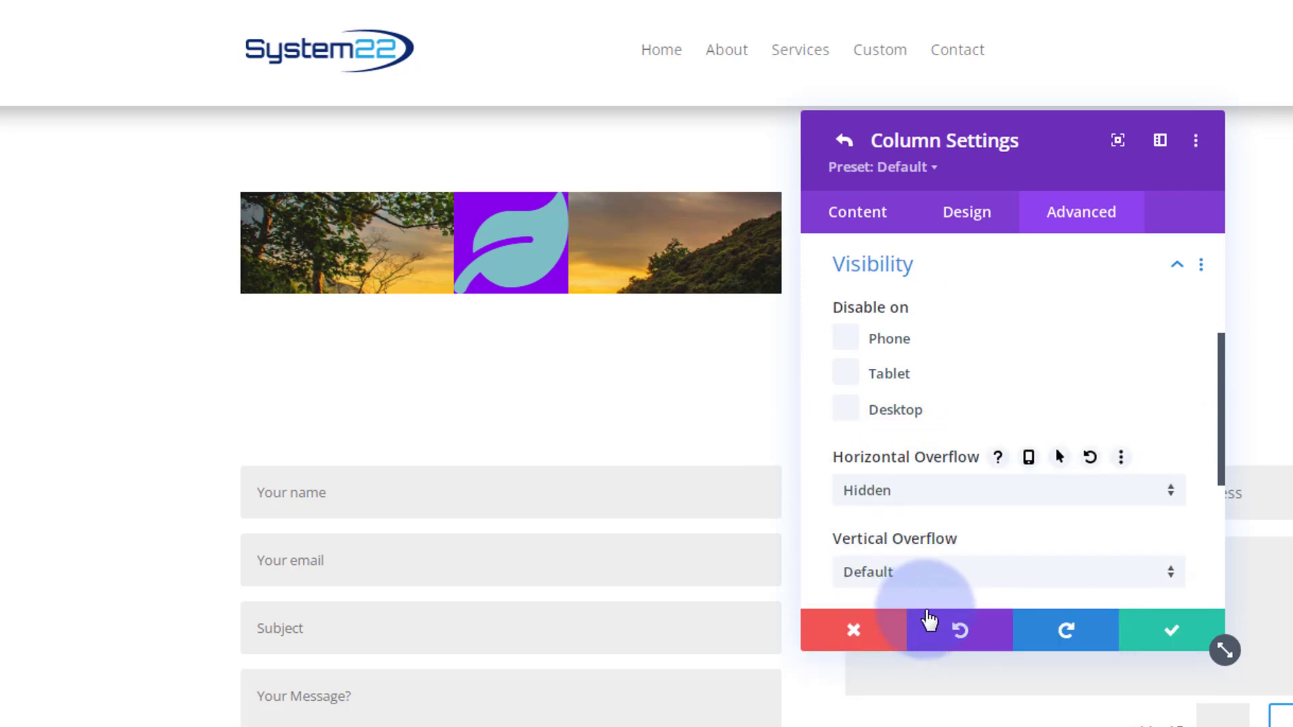
{"action": "left_click", "coordinate": [956, 577]}
{"action": "left_click", "coordinate": [940, 699]}
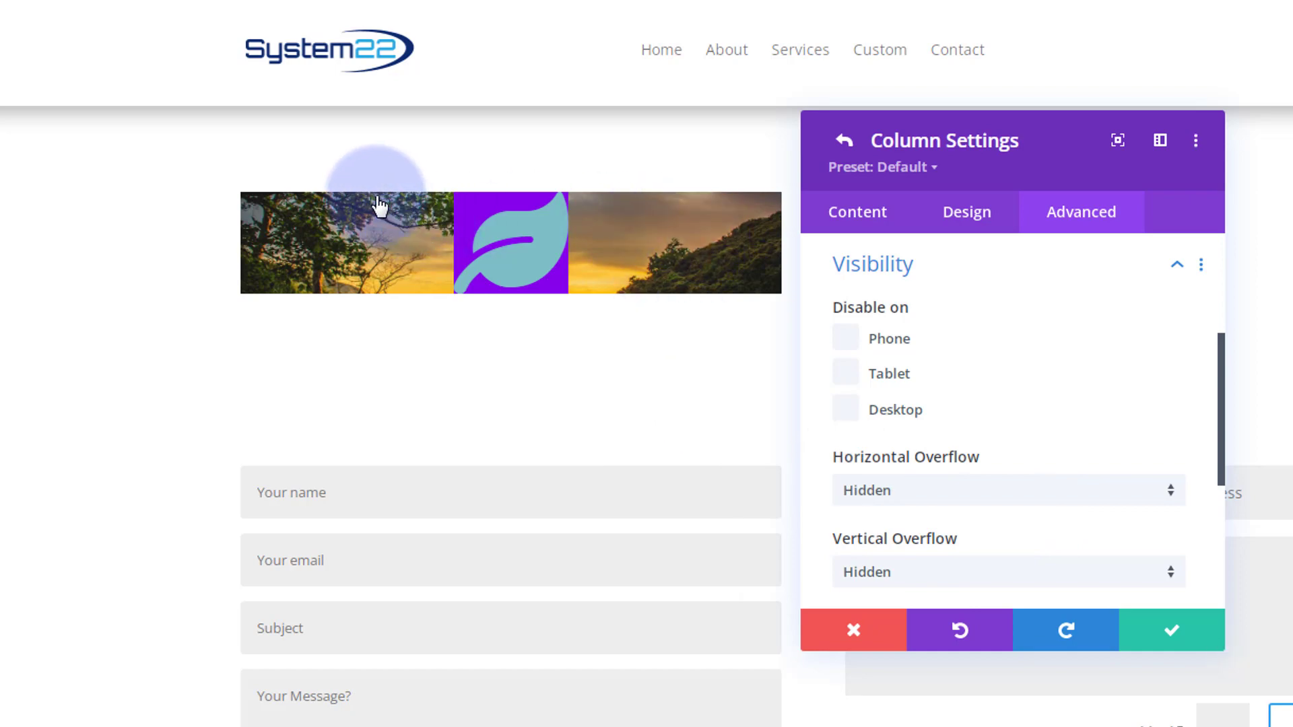
{"action": "left_click", "coordinate": [1177, 639]}
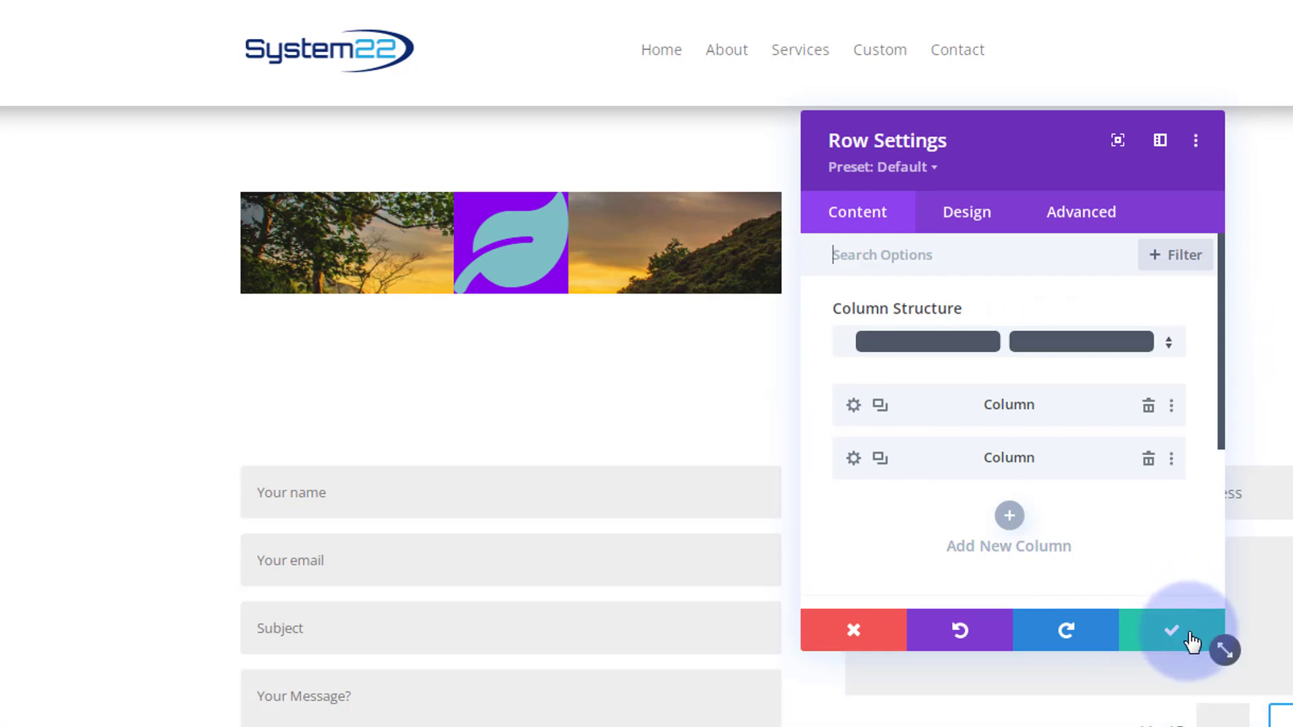
{"action": "left_click", "coordinate": [1192, 642]}
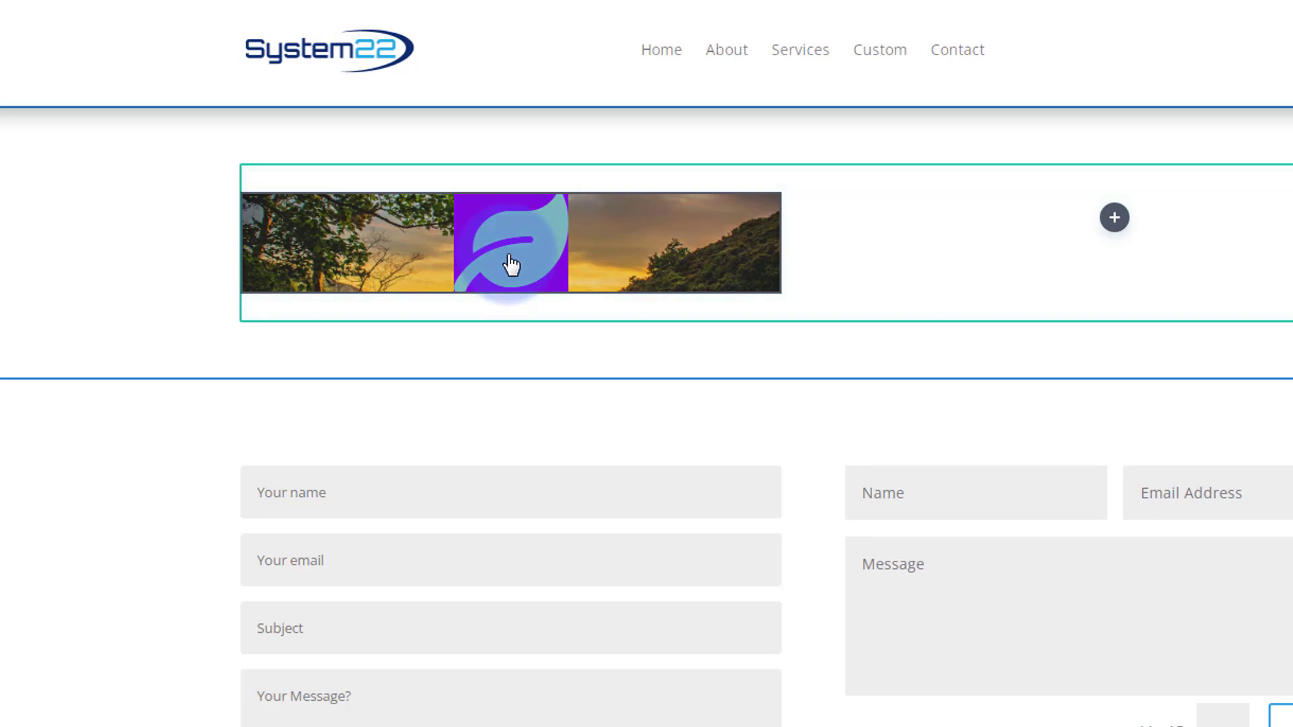
Give the leaf icon module linked top and bottom padding of 100px
{"action": "mouse_move", "coordinate": [515, 249]}
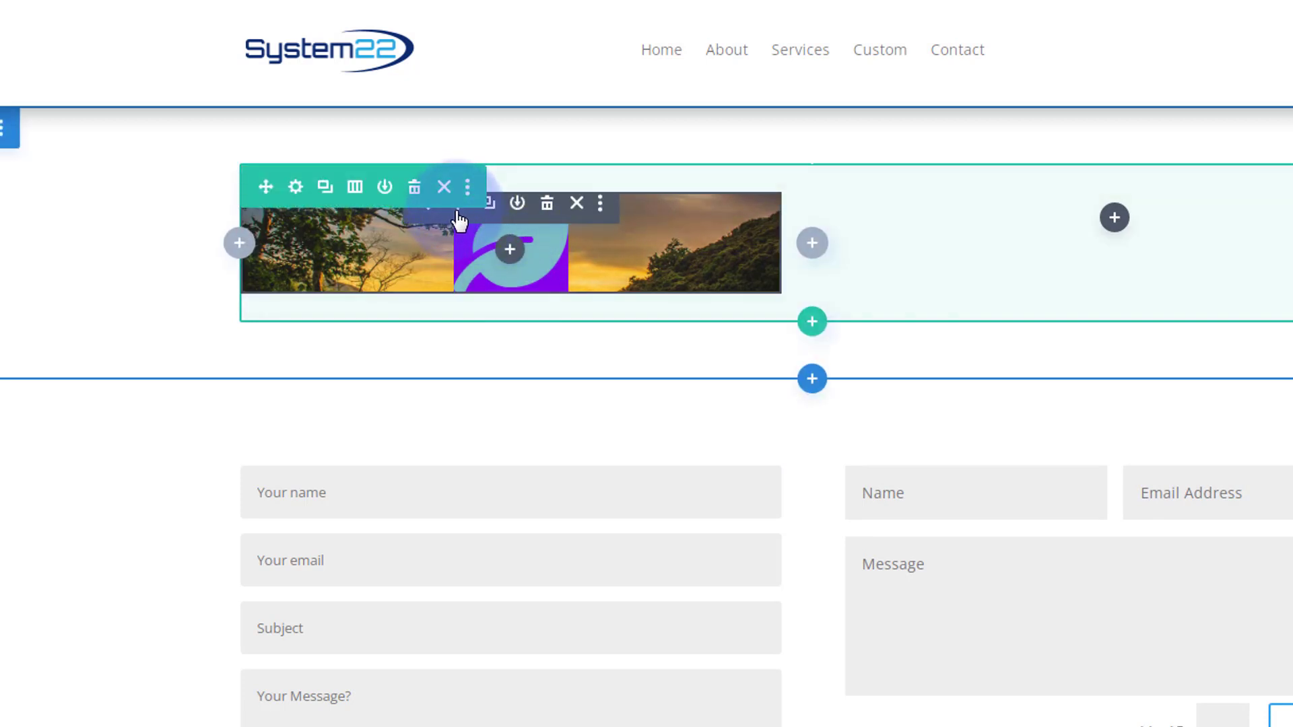
{"action": "left_click", "coordinate": [519, 260]}
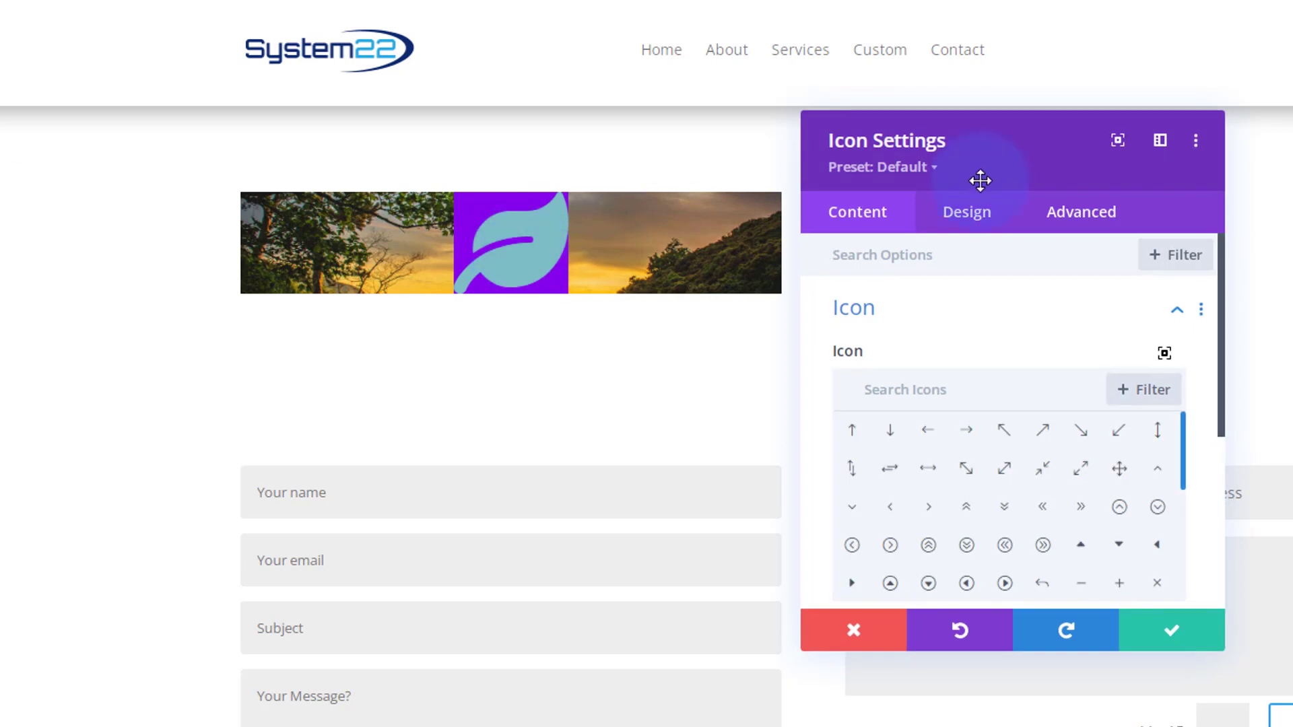
{"action": "left_click", "coordinate": [980, 217]}
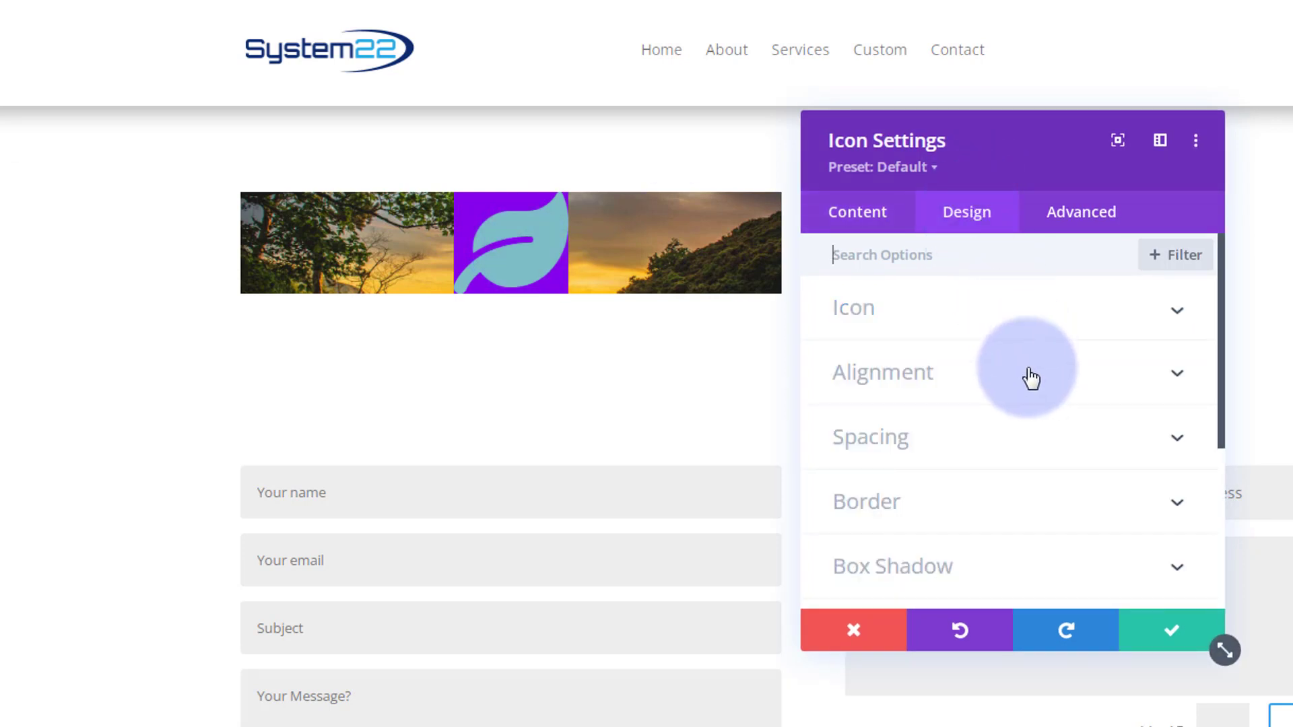
{"action": "left_click", "coordinate": [977, 436]}
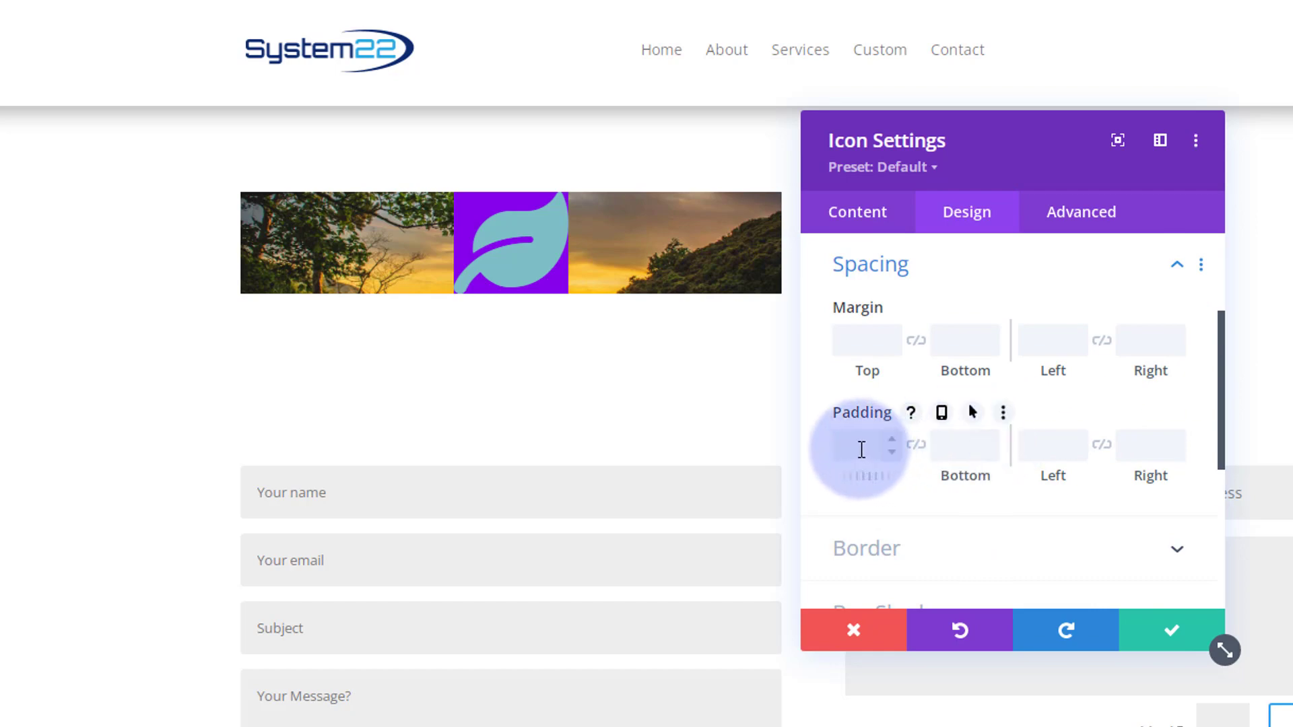
{"action": "left_click", "coordinate": [862, 447]}
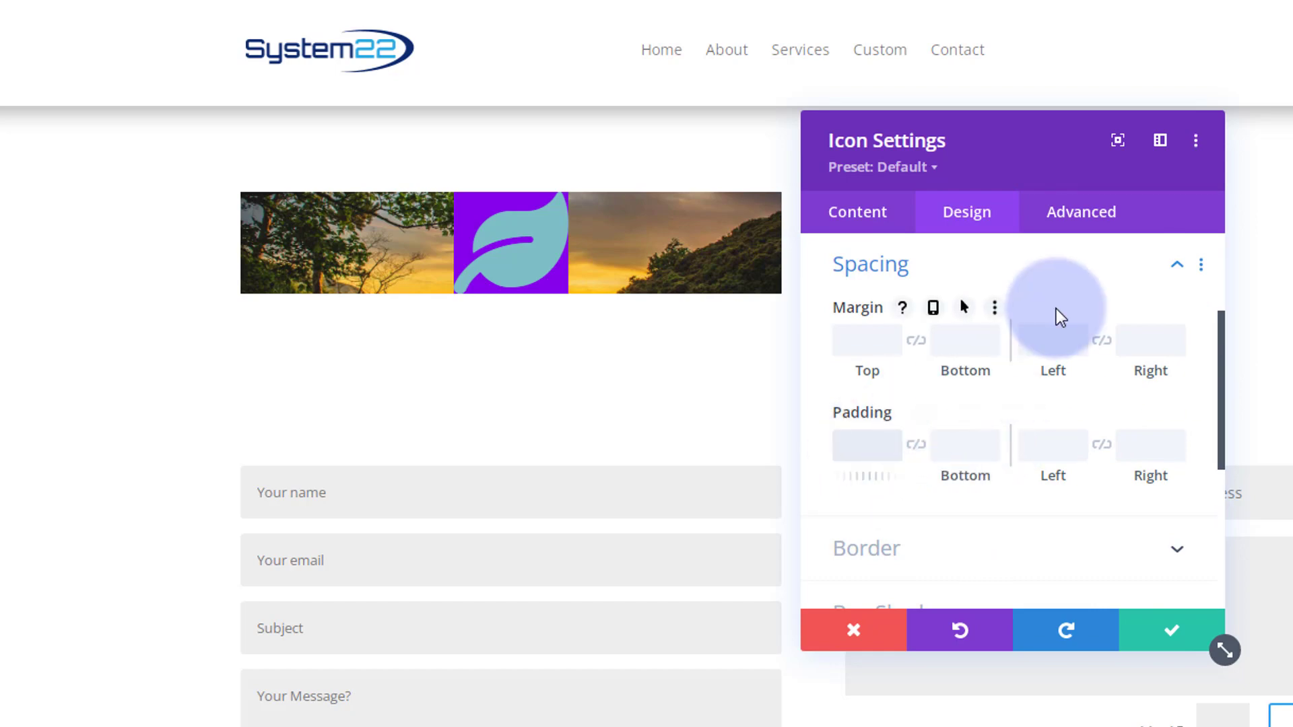
{"action": "type", "text": "100px"}
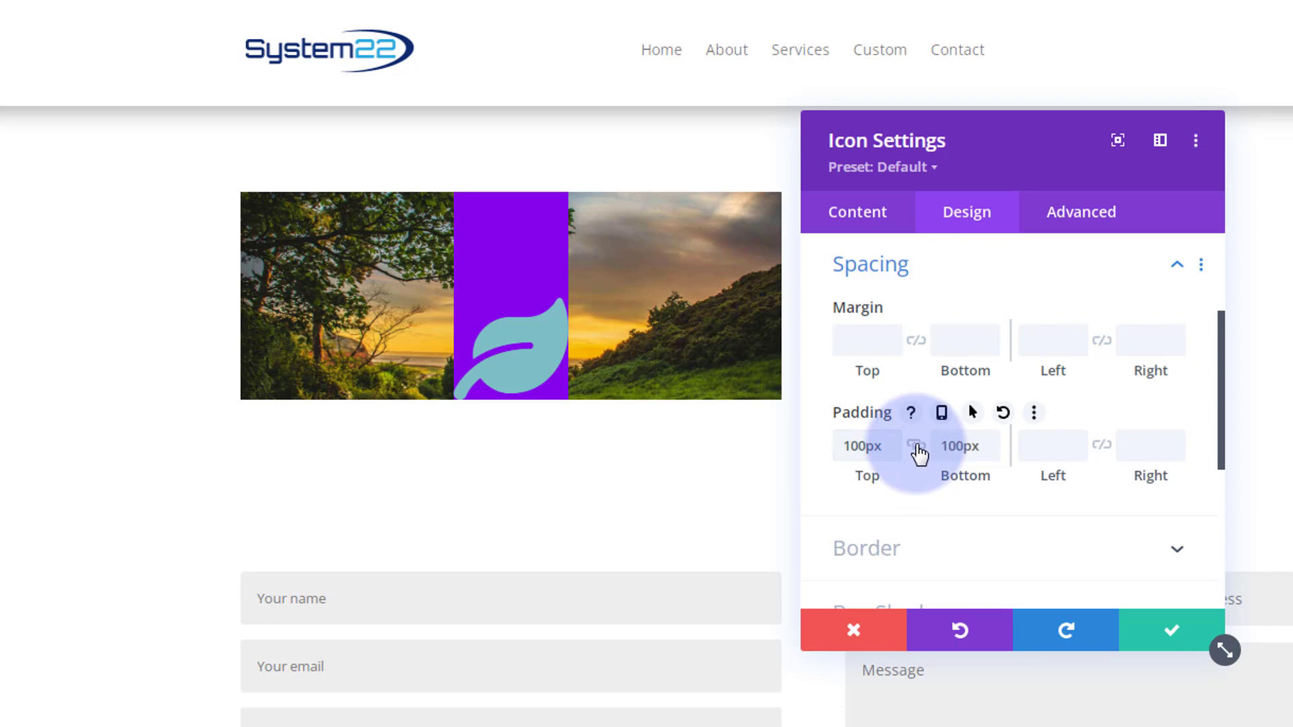
{"action": "left_click", "coordinate": [916, 447]}
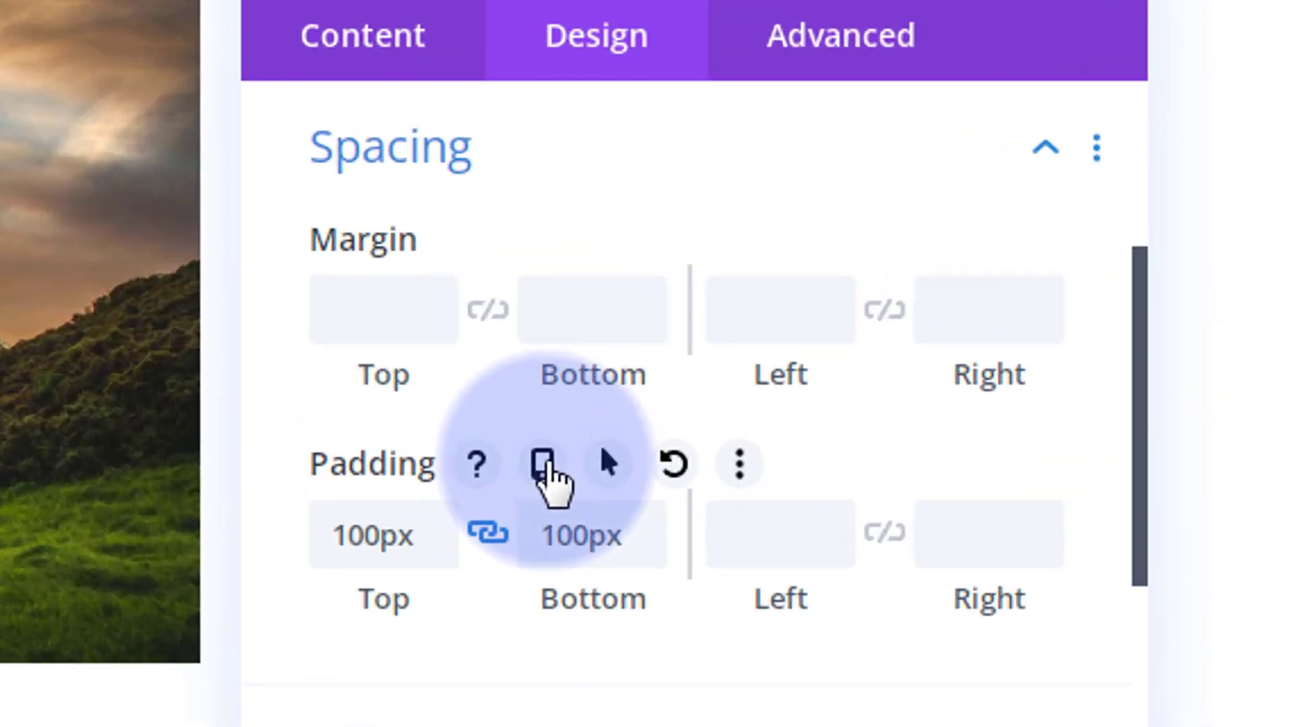
Enable responsive padding for the leaf icon and set its tablet top and bottom padding to 150px
{"action": "left_click", "coordinate": [941, 413]}
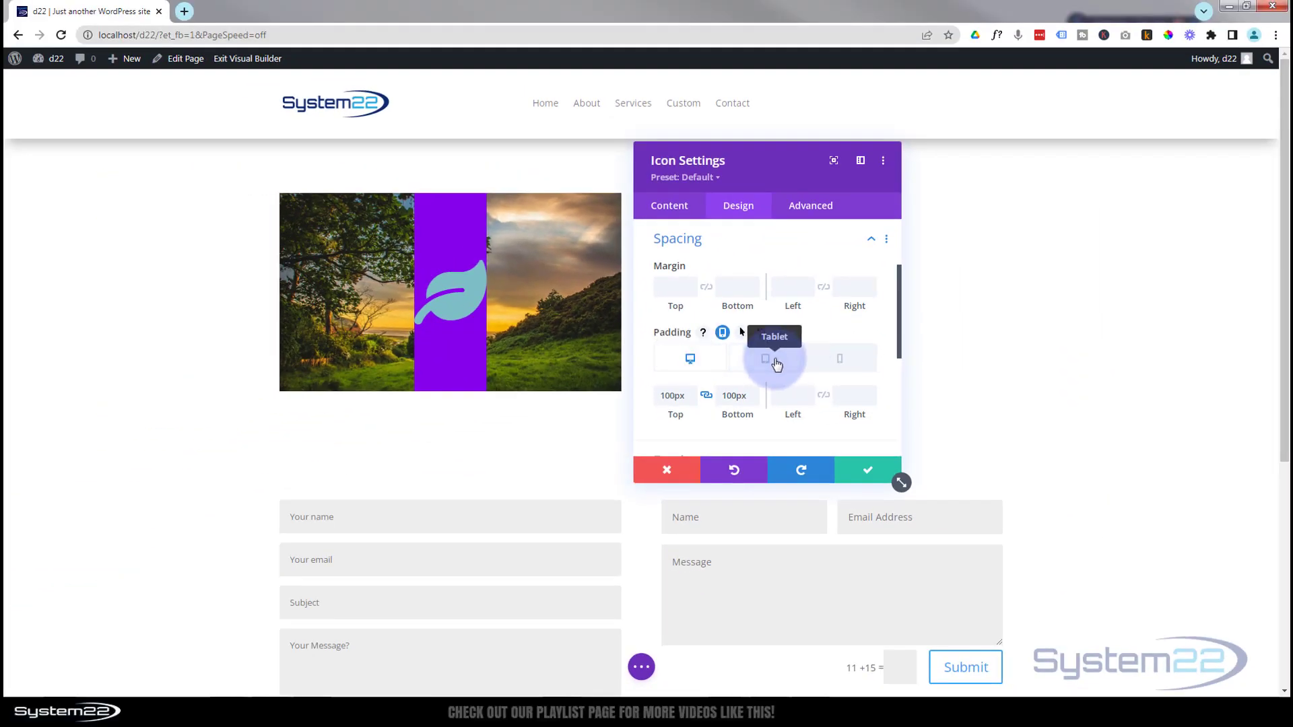
{"action": "left_click", "coordinate": [777, 364]}
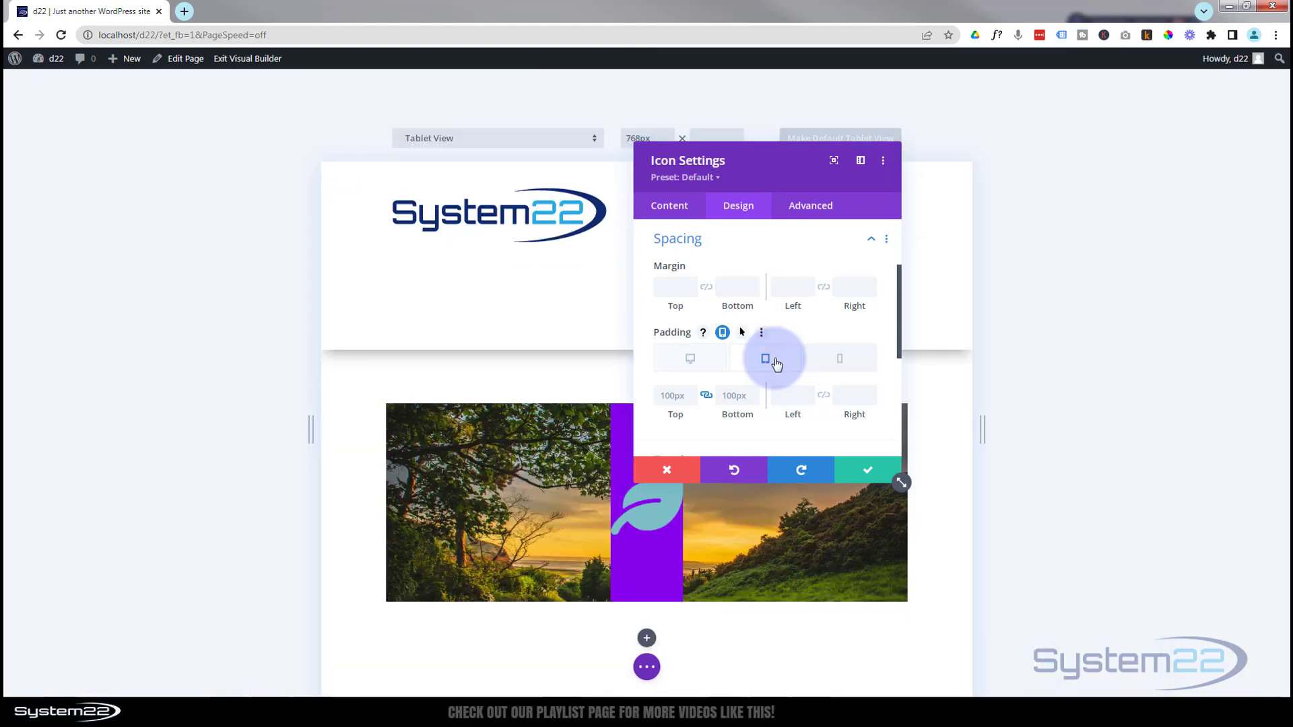
{"action": "left_click_drag", "start_coordinate": [767, 169], "coordinate": [1017, 168]}
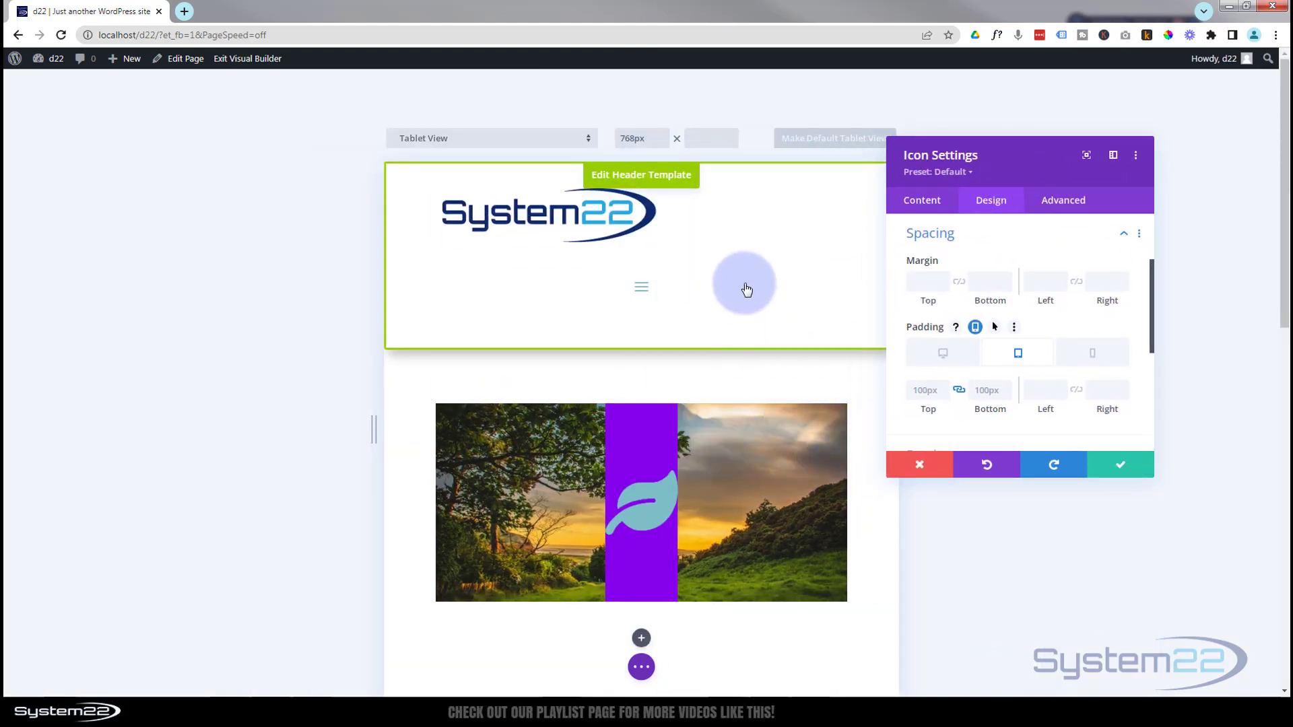
{"action": "scroll", "coordinate": [745, 289], "scroll_direction": "down", "scroll_amount": 2}
{"action": "scroll", "coordinate": [752, 279], "scroll_direction": "up", "scroll_amount": 2}
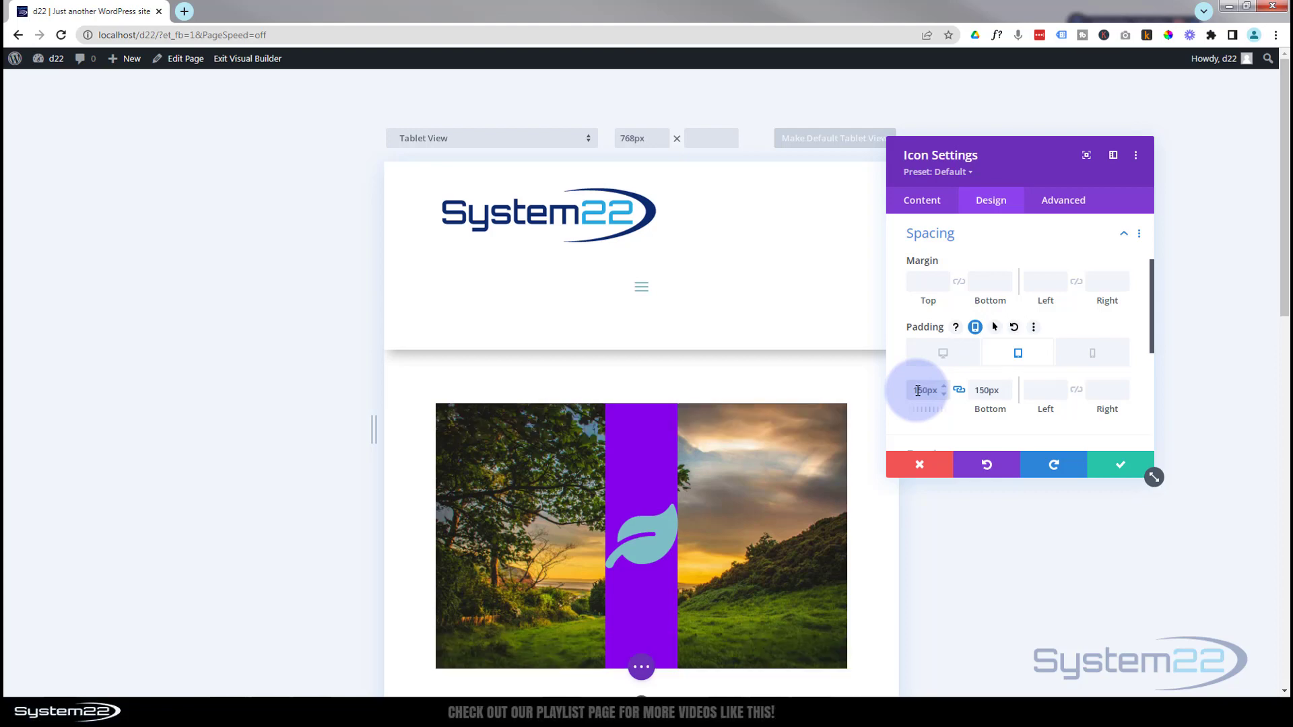
Set the leaf icon's phone top and bottom padding to 50px
{"action": "left_click", "coordinate": [1094, 362]}
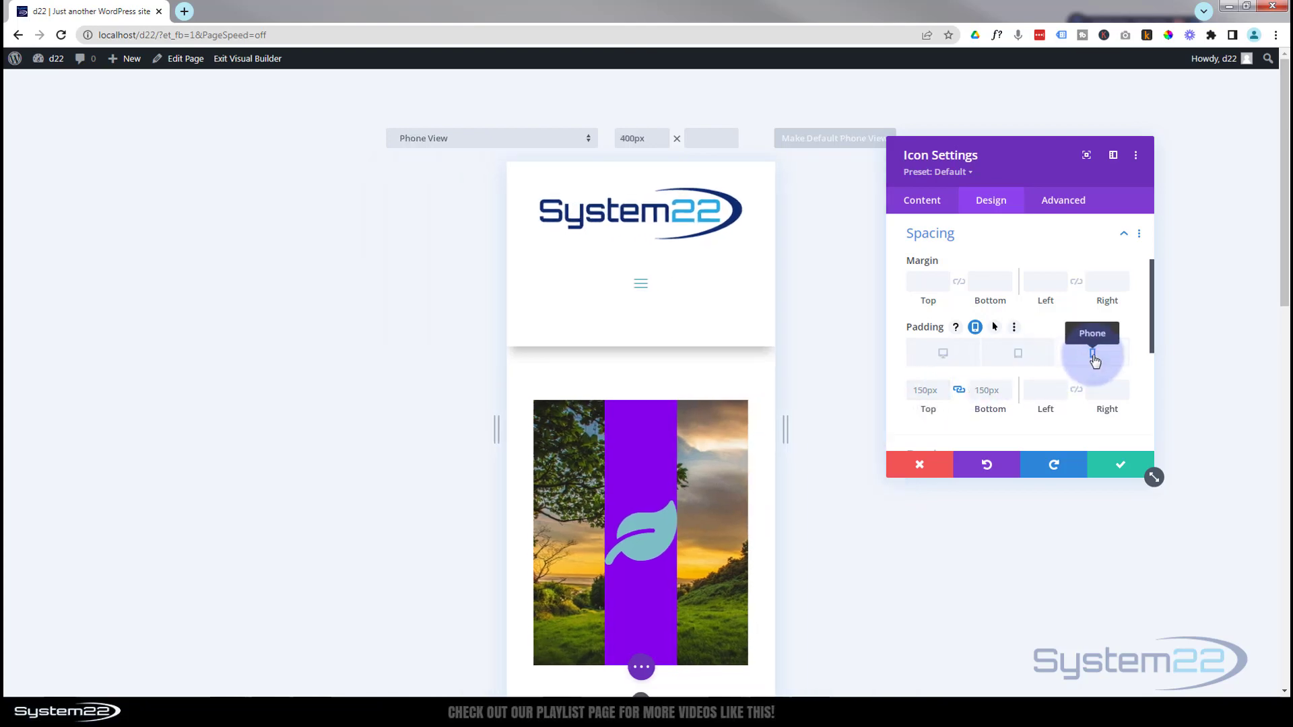
{"action": "left_click", "coordinate": [926, 396]}
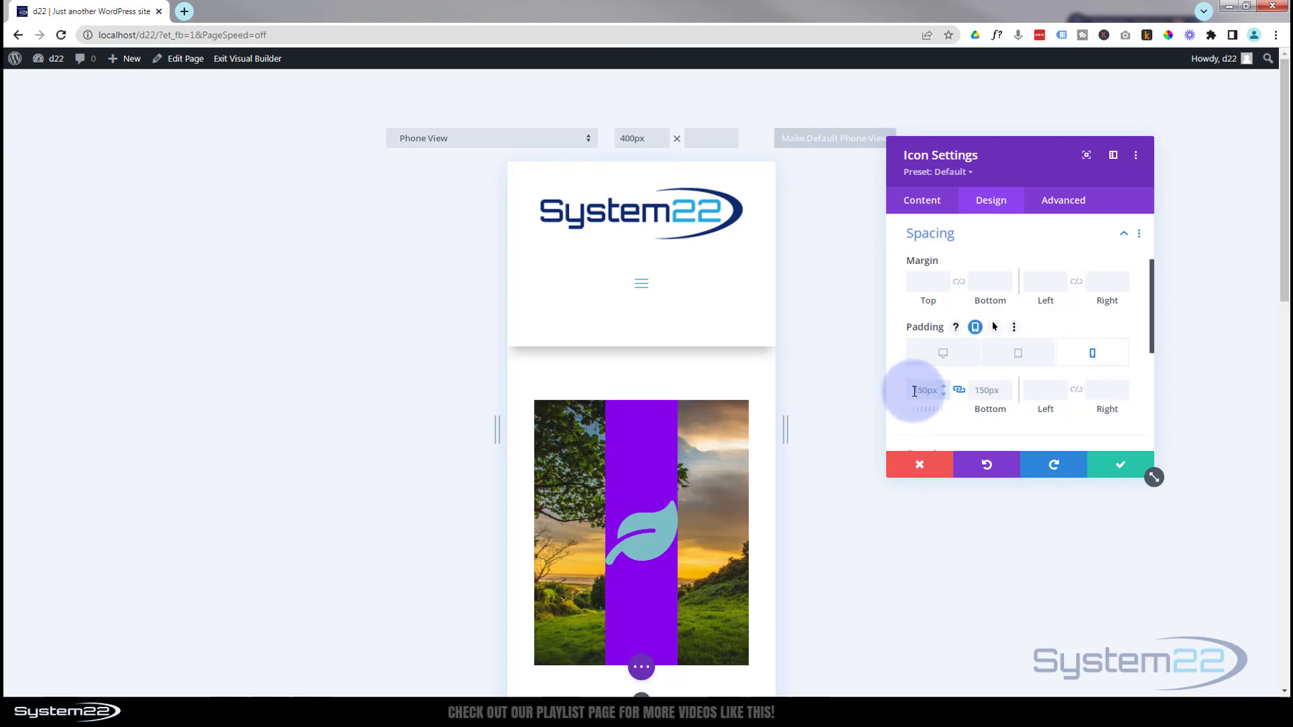
{"action": "double_click", "coordinate": [923, 391]}
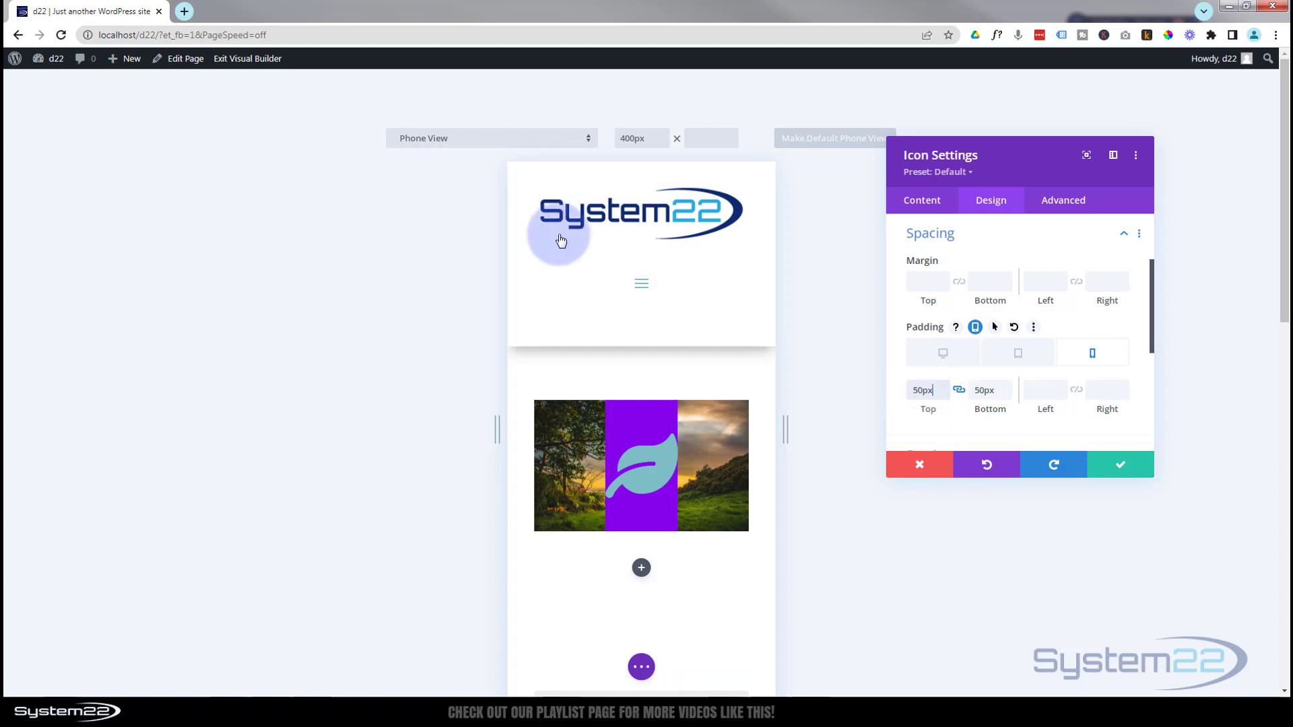
{"action": "left_click", "coordinate": [966, 318]}
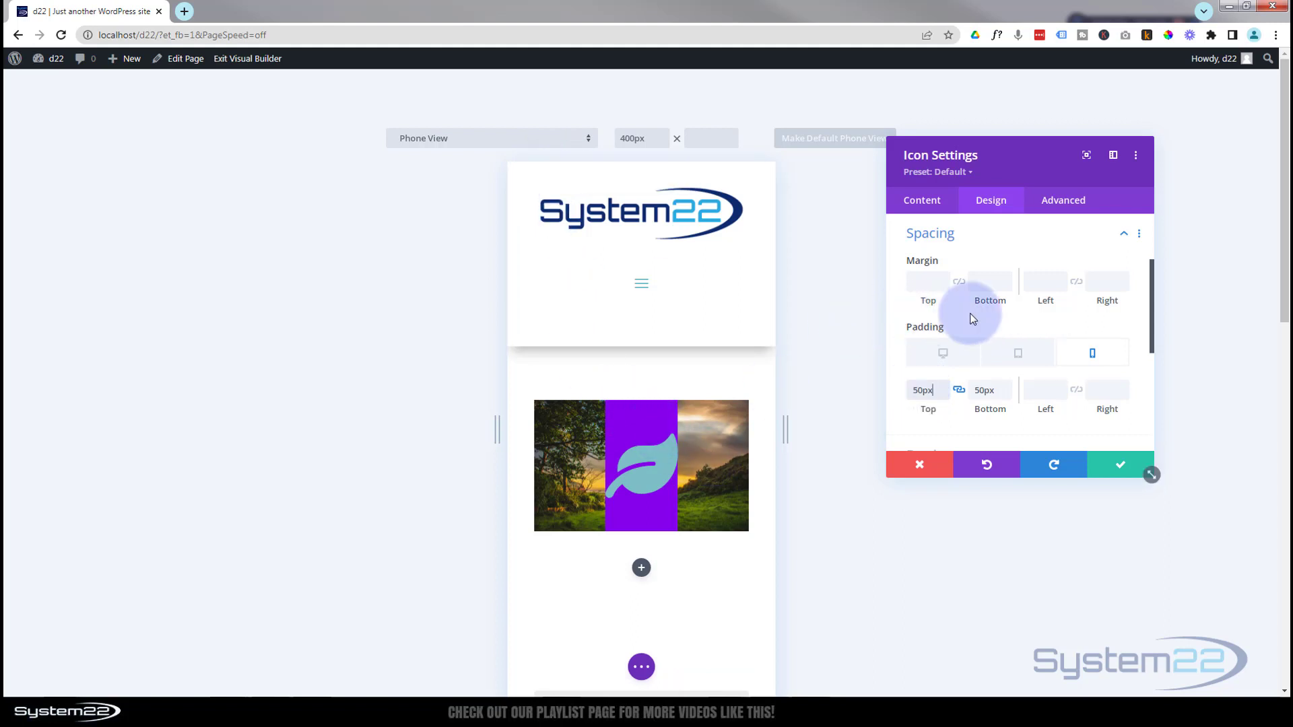
Return to the desktop padding values and set the leaf icon's linked left and right padding to 30%
{"action": "left_click", "coordinate": [1008, 356]}
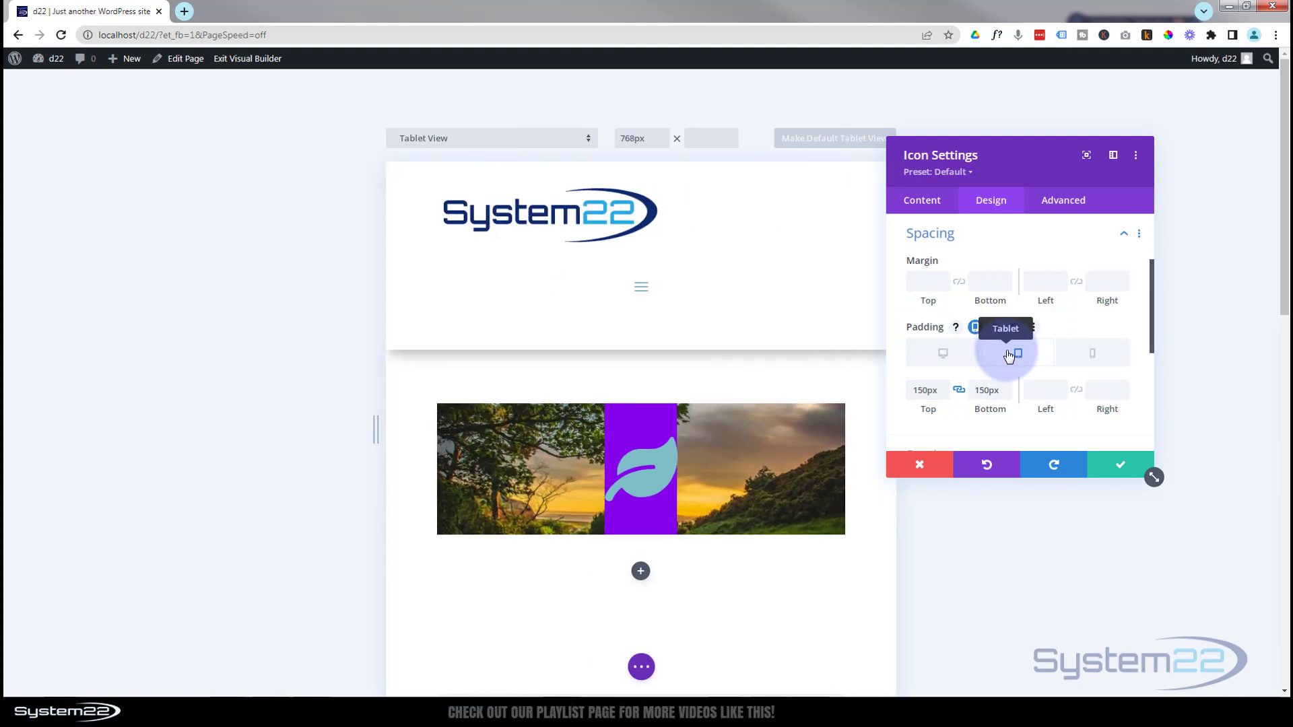
{"action": "left_click", "coordinate": [942, 353]}
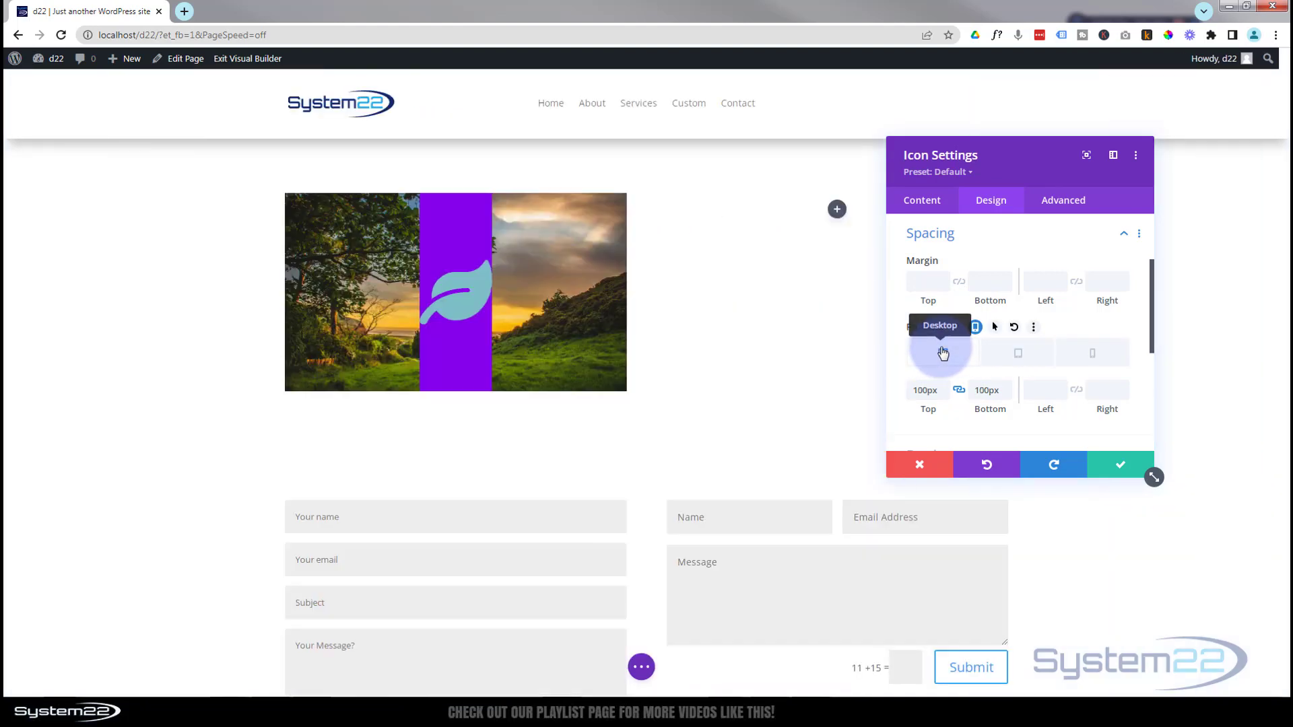
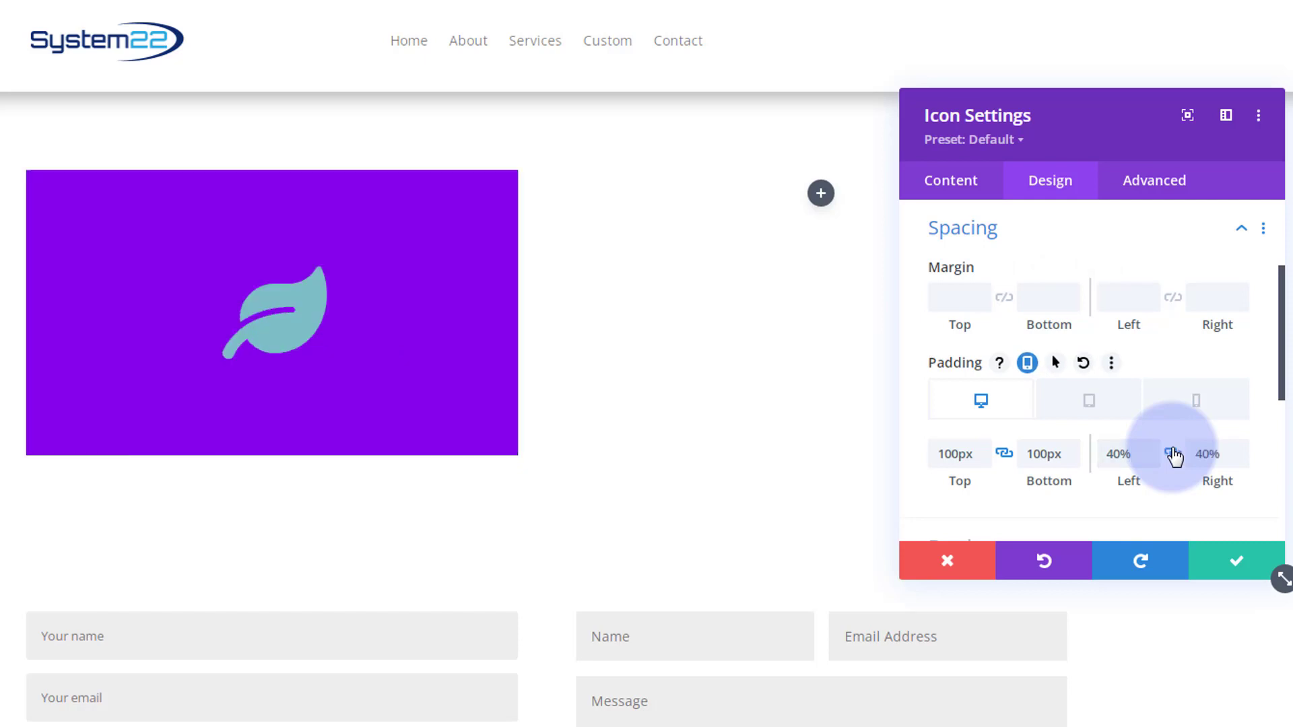
{"action": "left_click", "coordinate": [1113, 453]}
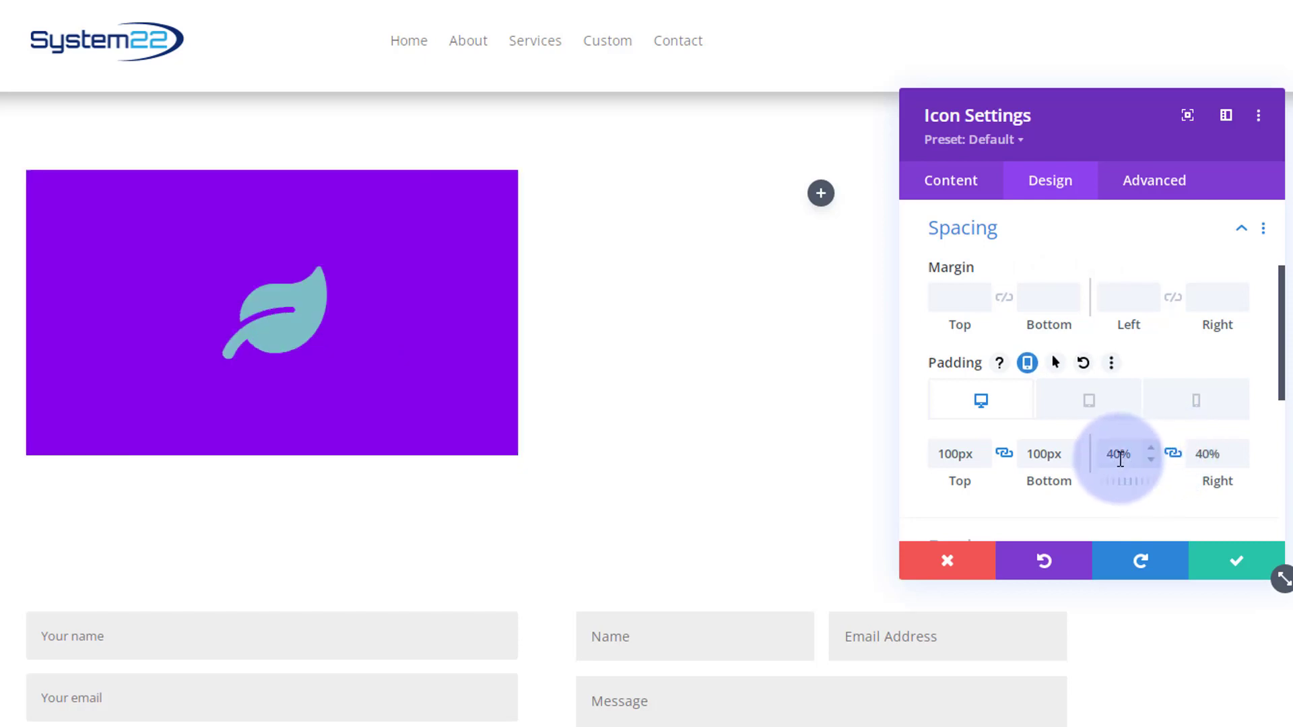
{"action": "left_click_drag", "start_coordinate": [1112, 453], "coordinate": [1097, 454]}
{"action": "type", "text": "3"}
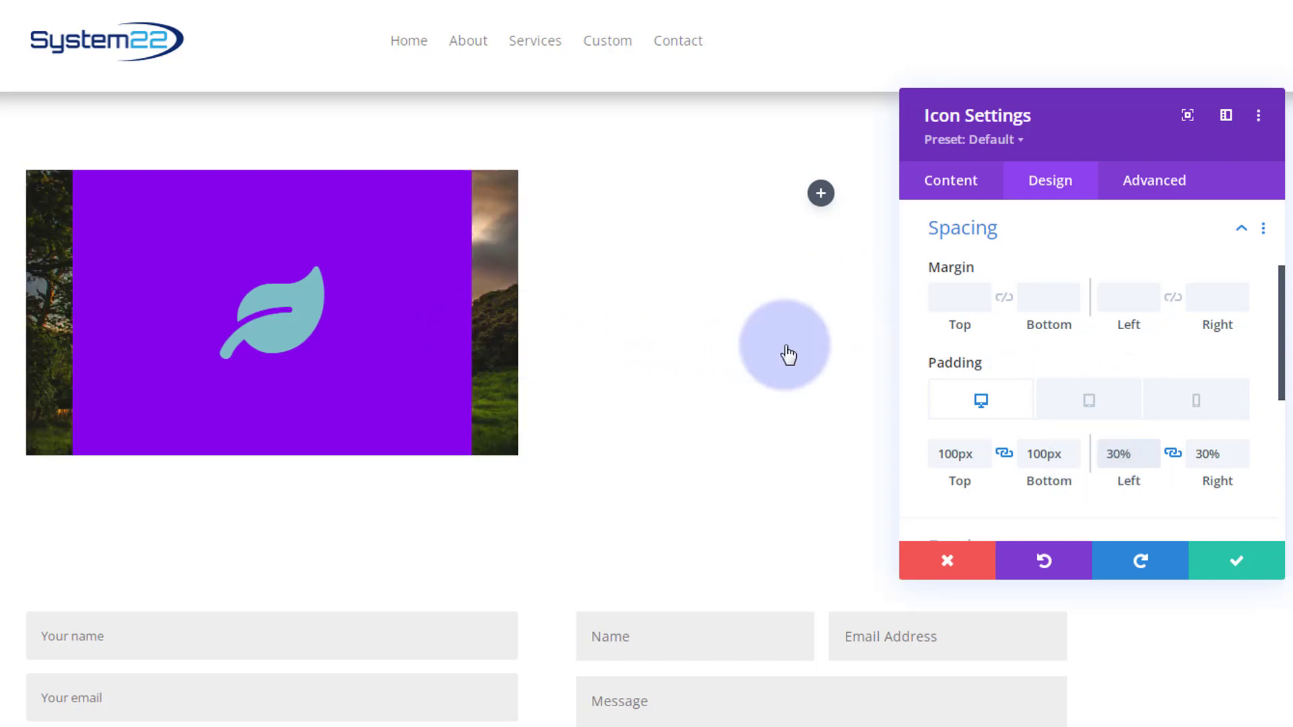
Adjust the leaf icon's linked left and right desktop padding to 40% so its background covers the full column width
{"action": "left_click", "coordinate": [1112, 454]}
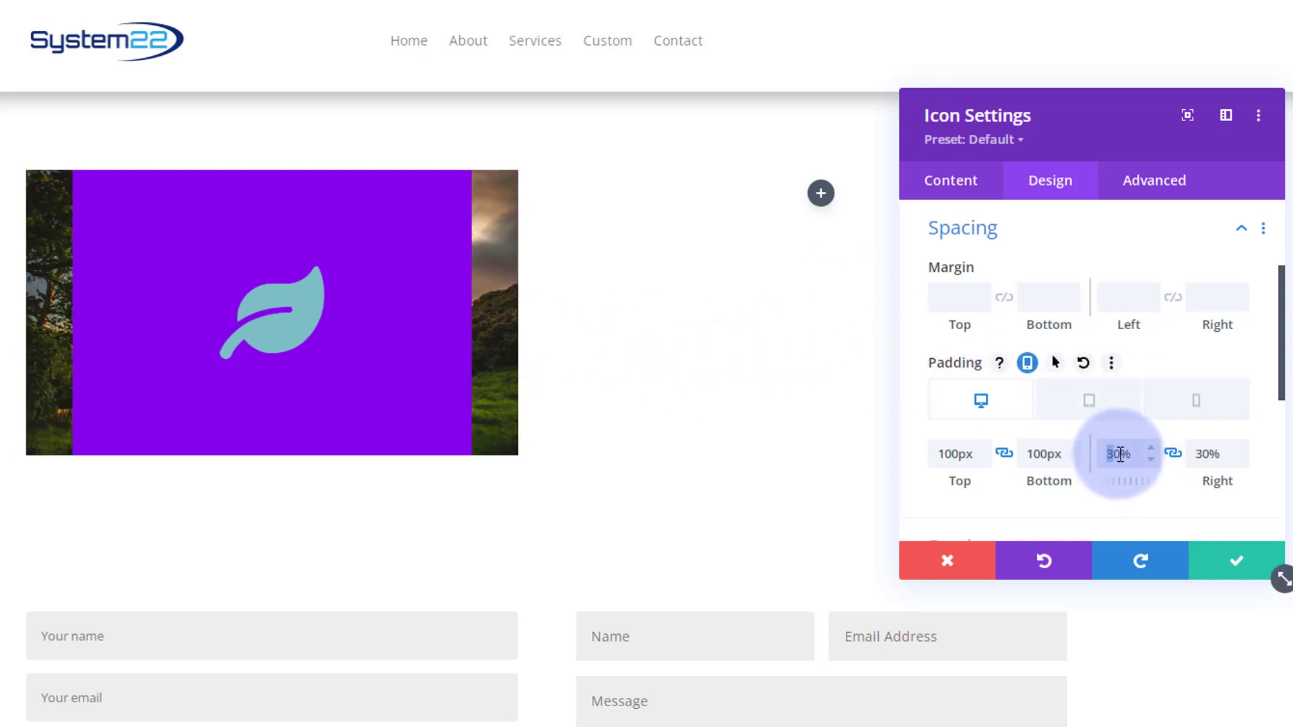
{"action": "left_click_drag", "start_coordinate": [1113, 455], "coordinate": [1105, 454]}
{"action": "type", "text": "45"}
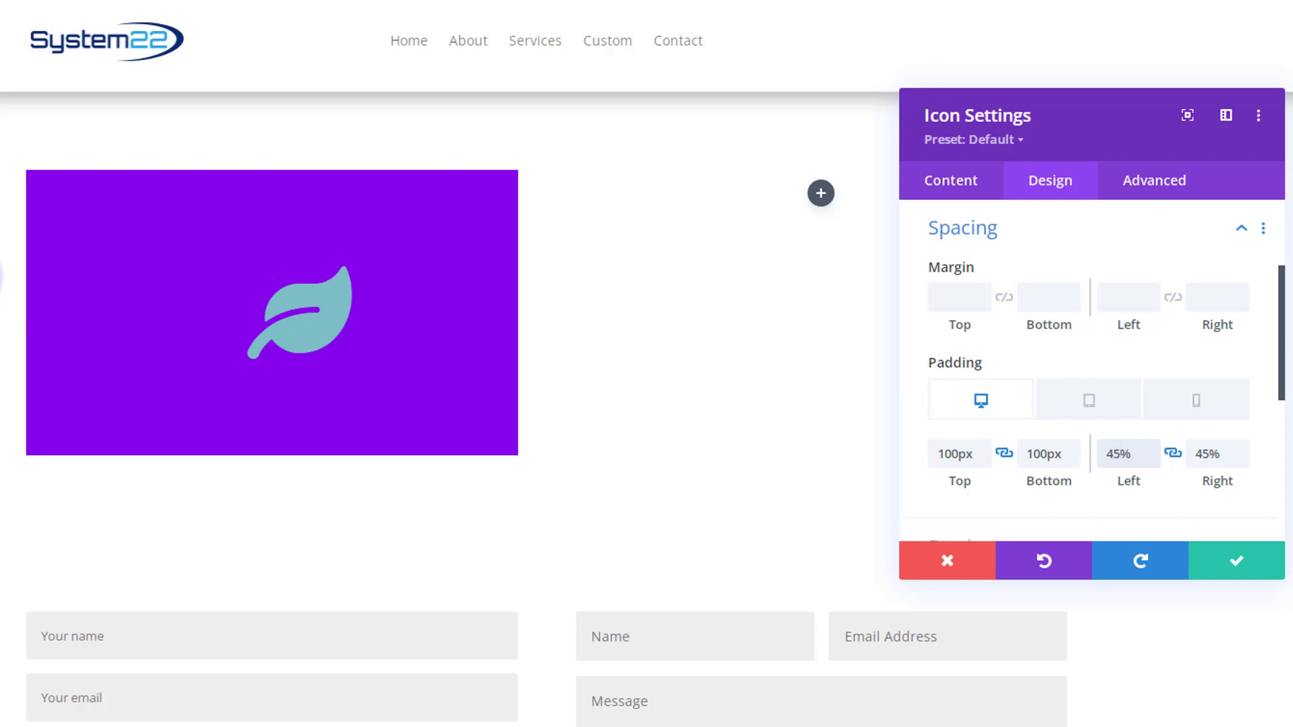
{"action": "left_click", "coordinate": [1151, 448]}
{"action": "left_click", "coordinate": [1149, 461]}
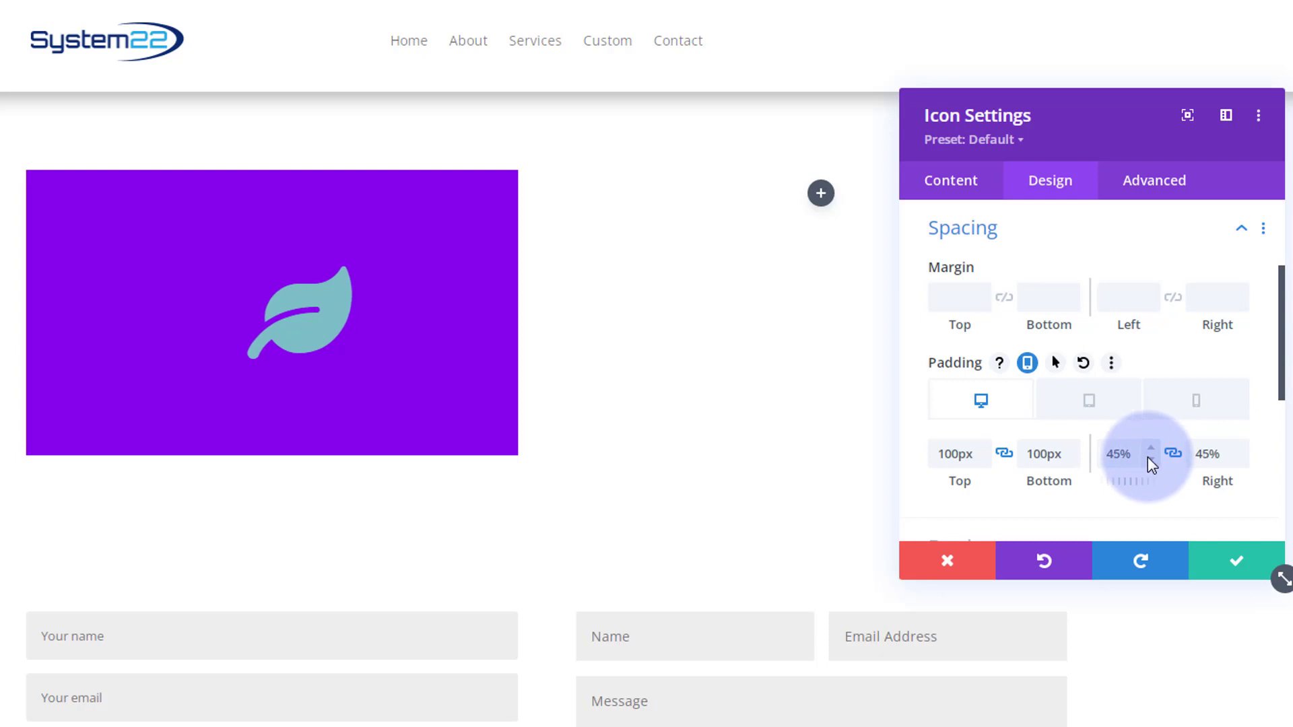
{"action": "left_click", "coordinate": [1149, 460]}
{"action": "left_click", "coordinate": [1149, 461]}
{"action": "left_click", "coordinate": [1148, 460]}
{"action": "left_click", "coordinate": [1149, 460]}
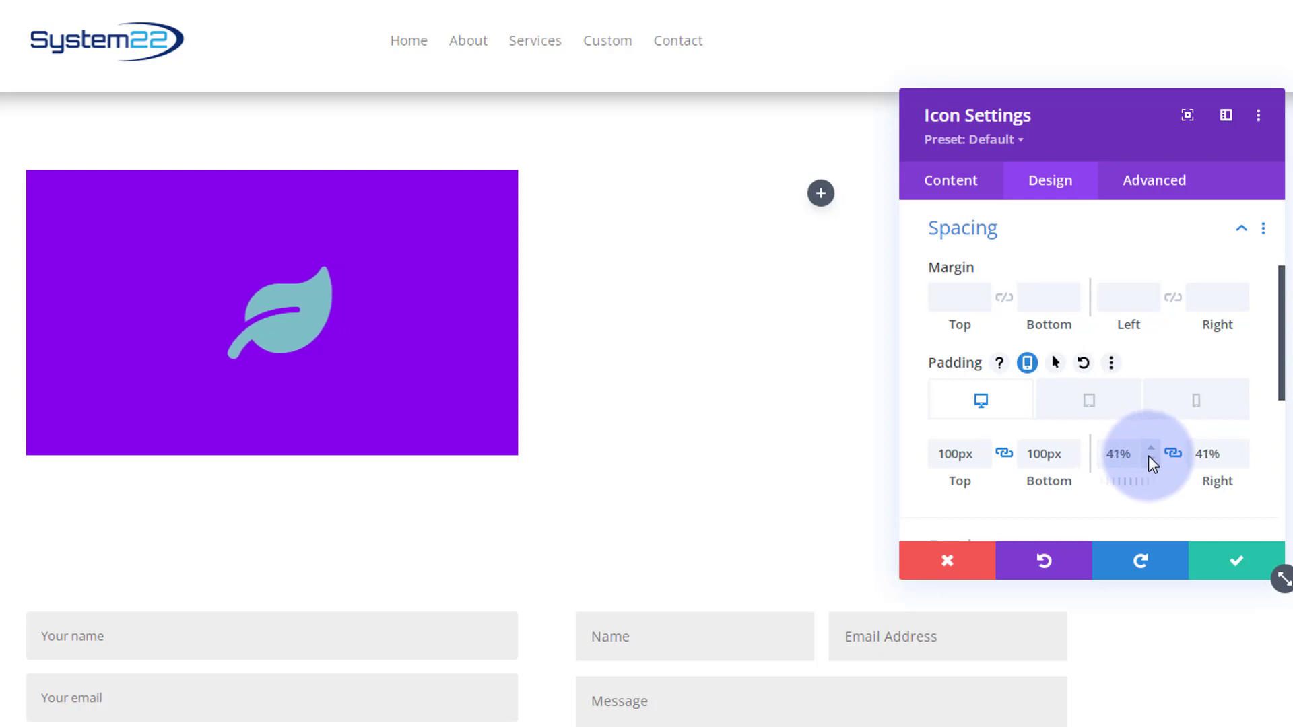
{"action": "left_click", "coordinate": [1149, 461]}
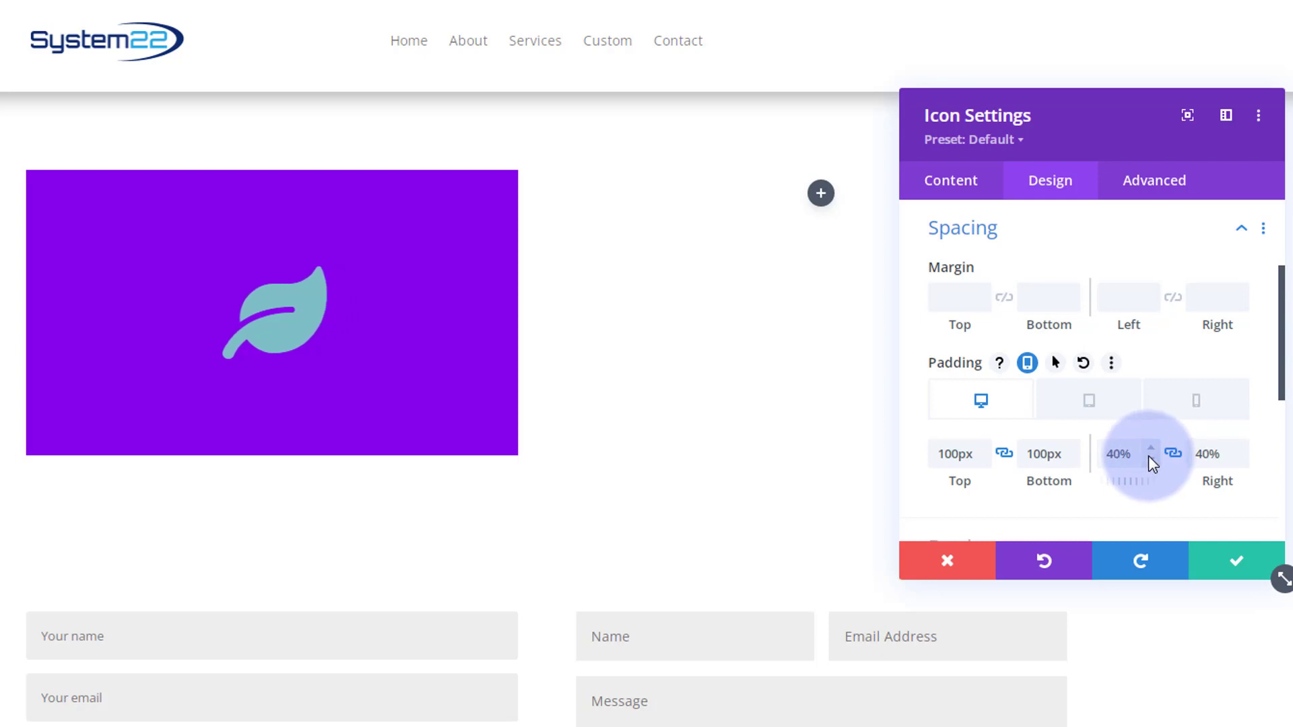
{"action": "left_click", "coordinate": [1149, 456]}
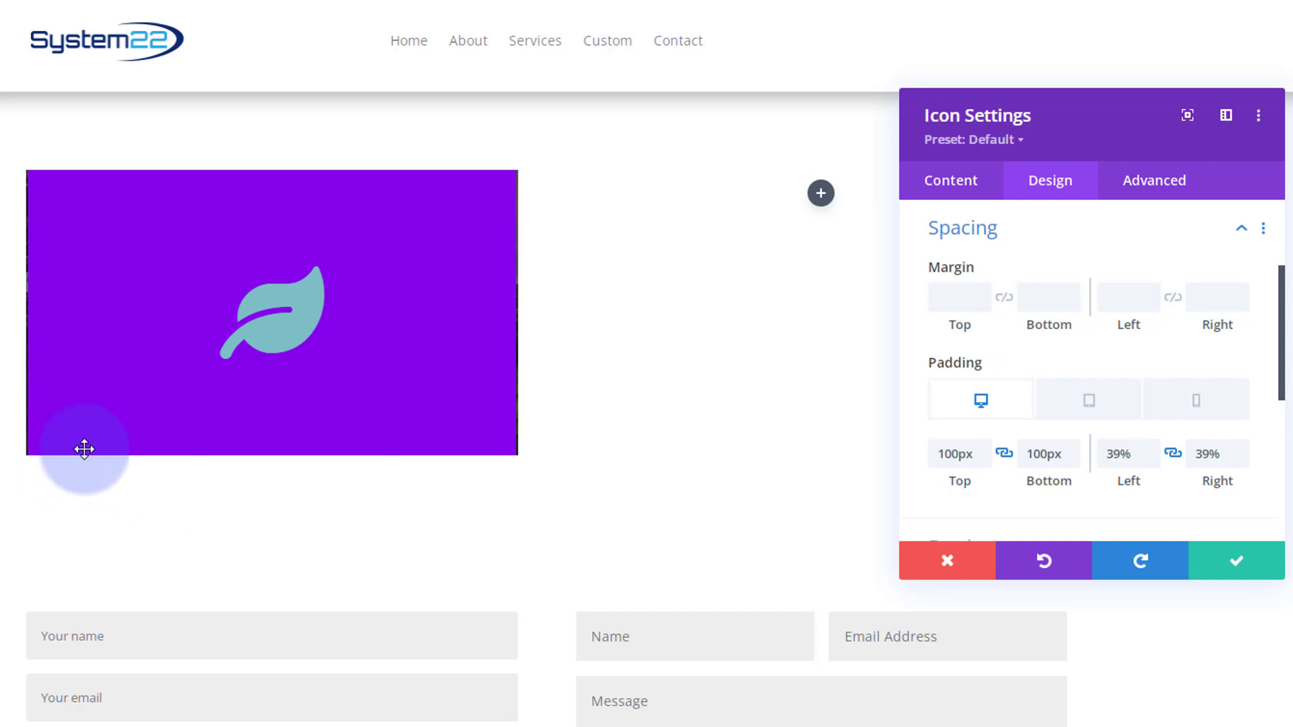
{"action": "mouse_move", "coordinate": [1149, 448]}
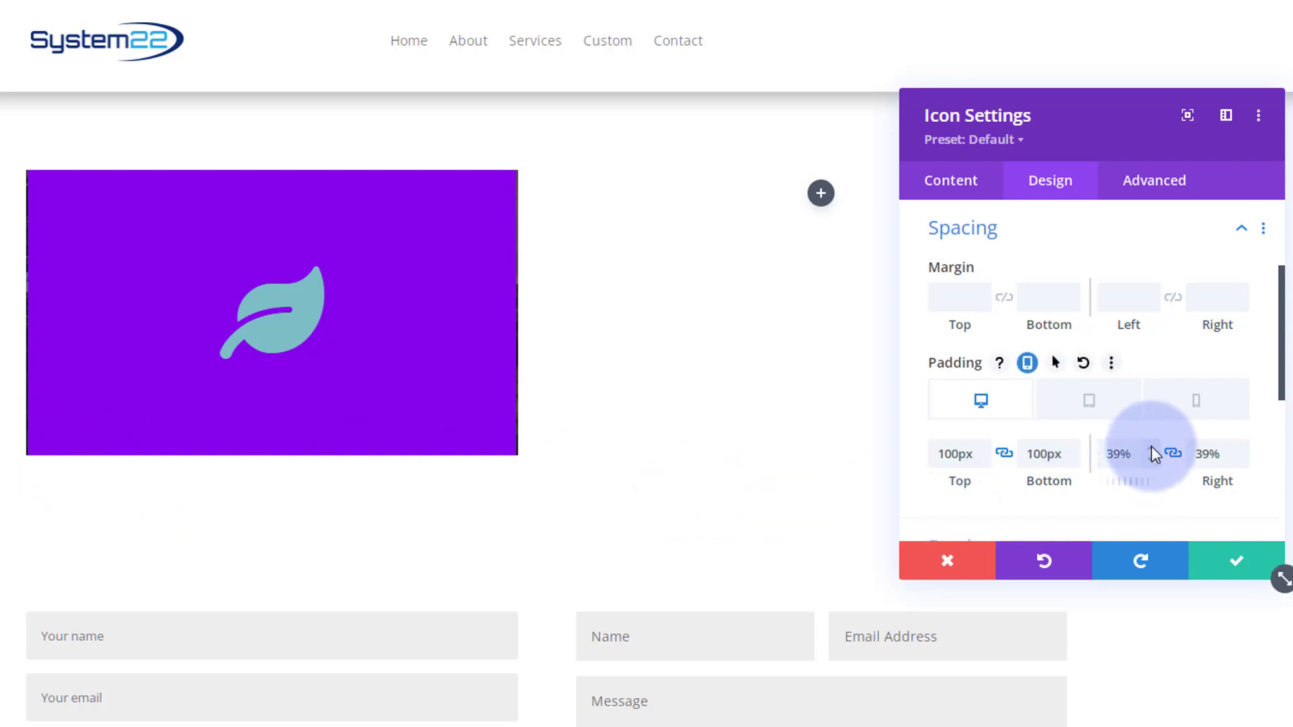
{"action": "left_click", "coordinate": [1151, 448]}
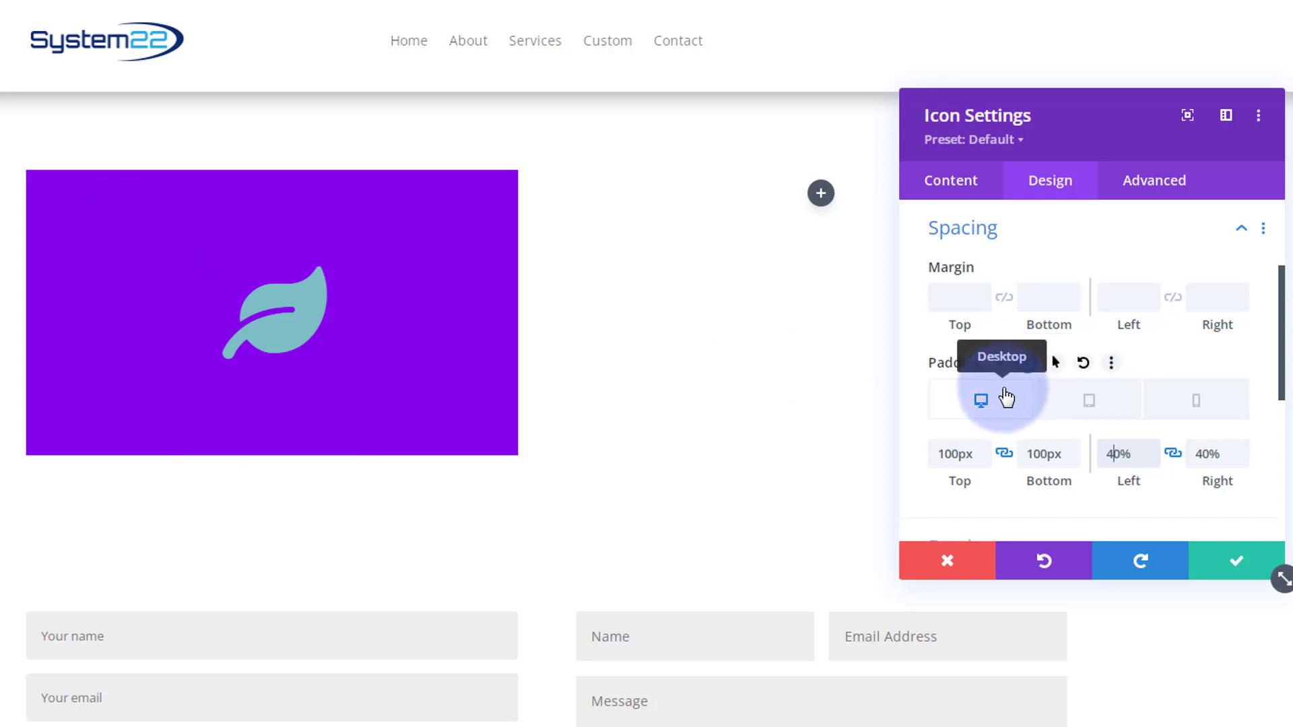
Make the leaf icon's purple background colour semi-transparent at rgba(131,0,233,0.86)
{"action": "left_click", "coordinate": [957, 192]}
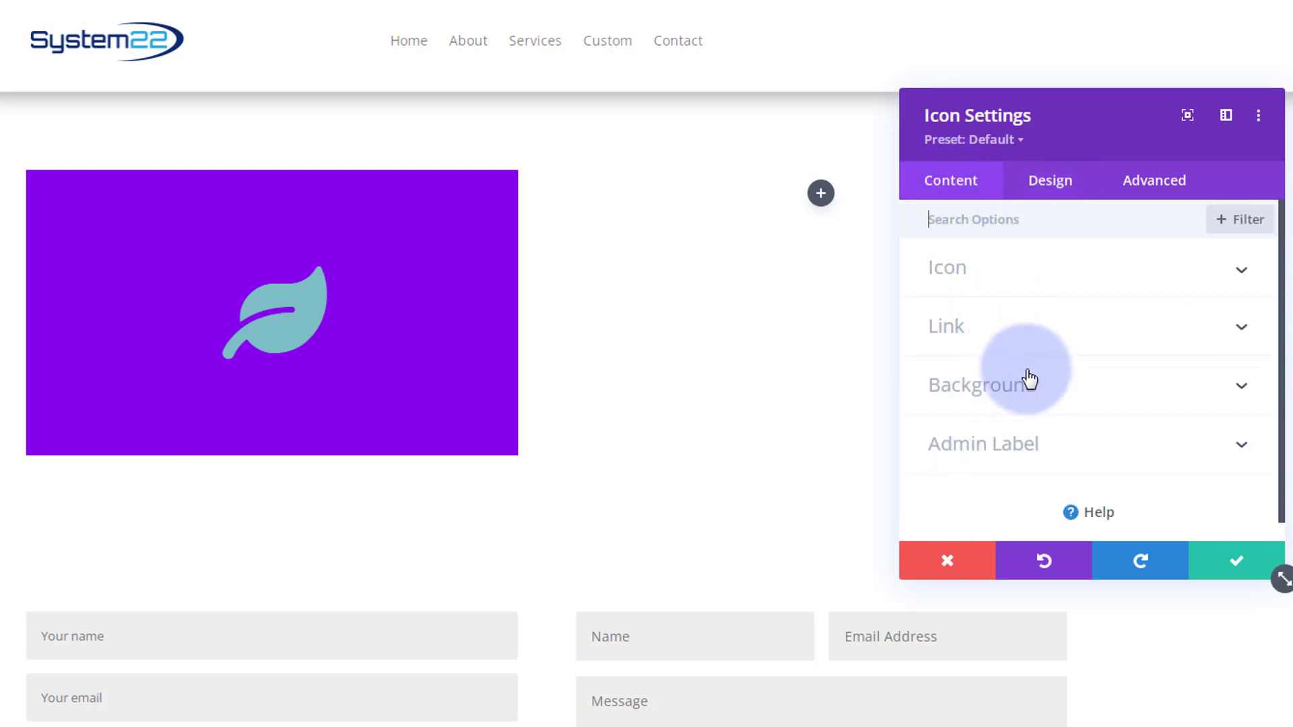
{"action": "left_click_drag", "start_coordinate": [985, 134], "coordinate": [678, 139]}
{"action": "left_click", "coordinate": [706, 397]}
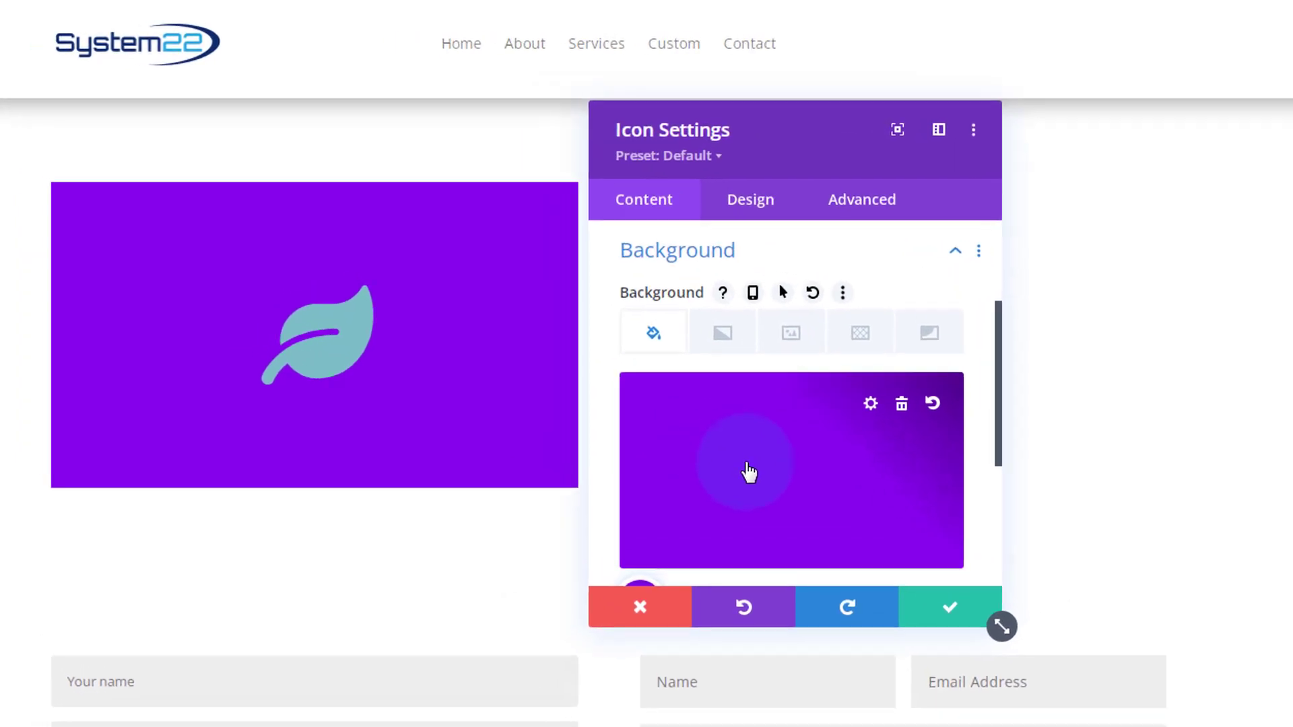
{"action": "left_click", "coordinate": [705, 398]}
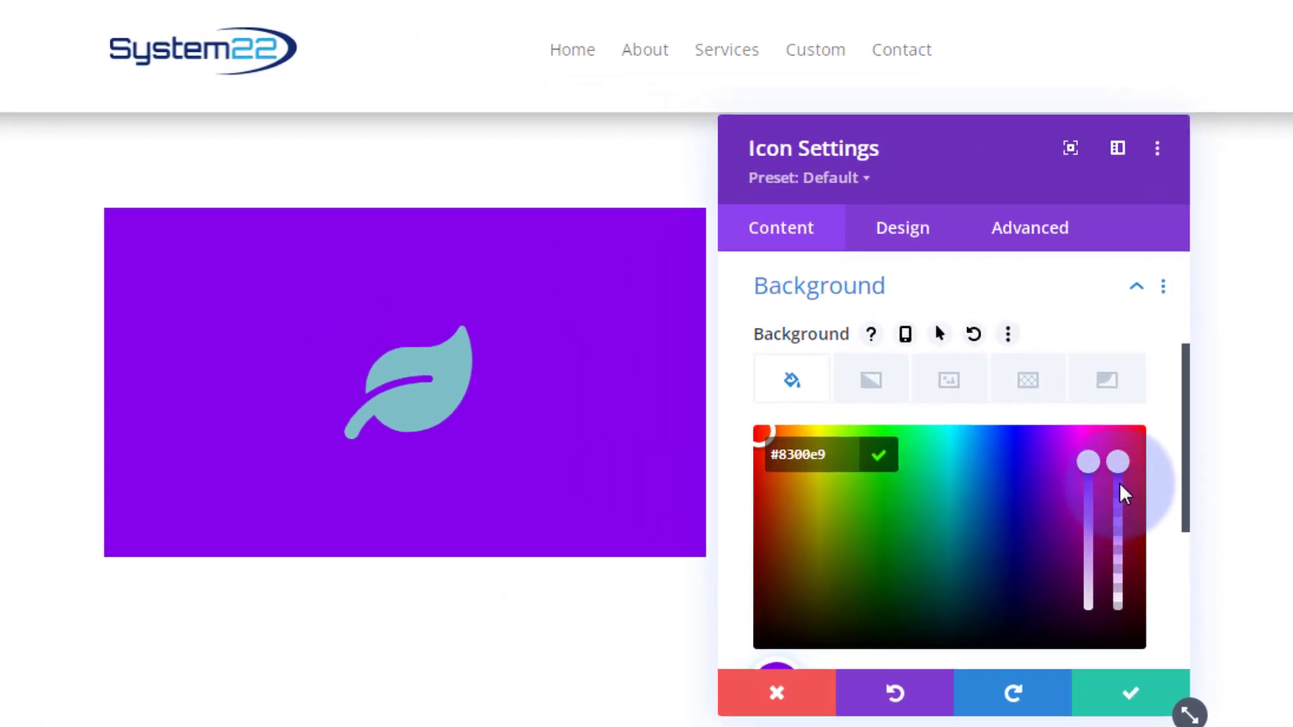
{"action": "left_click_drag", "start_coordinate": [1122, 465], "coordinate": [1128, 527]}
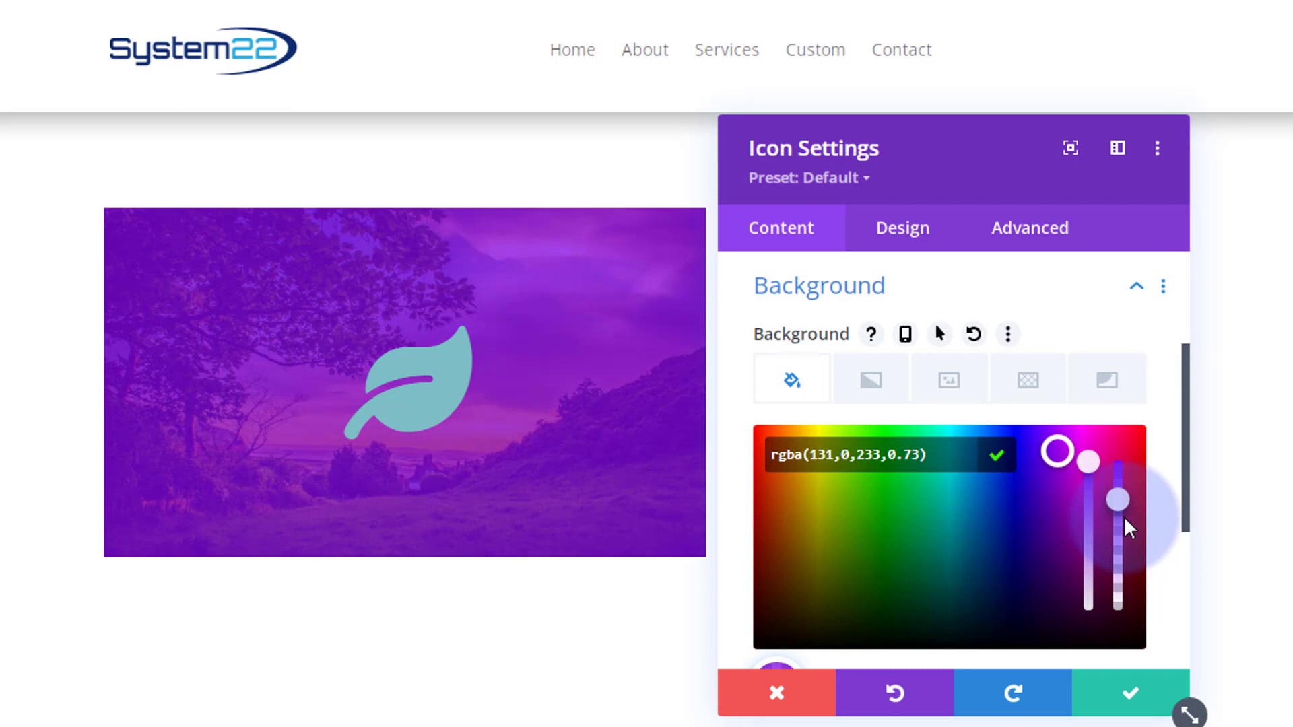
{"action": "left_click_drag", "start_coordinate": [1124, 516], "coordinate": [1124, 462]}
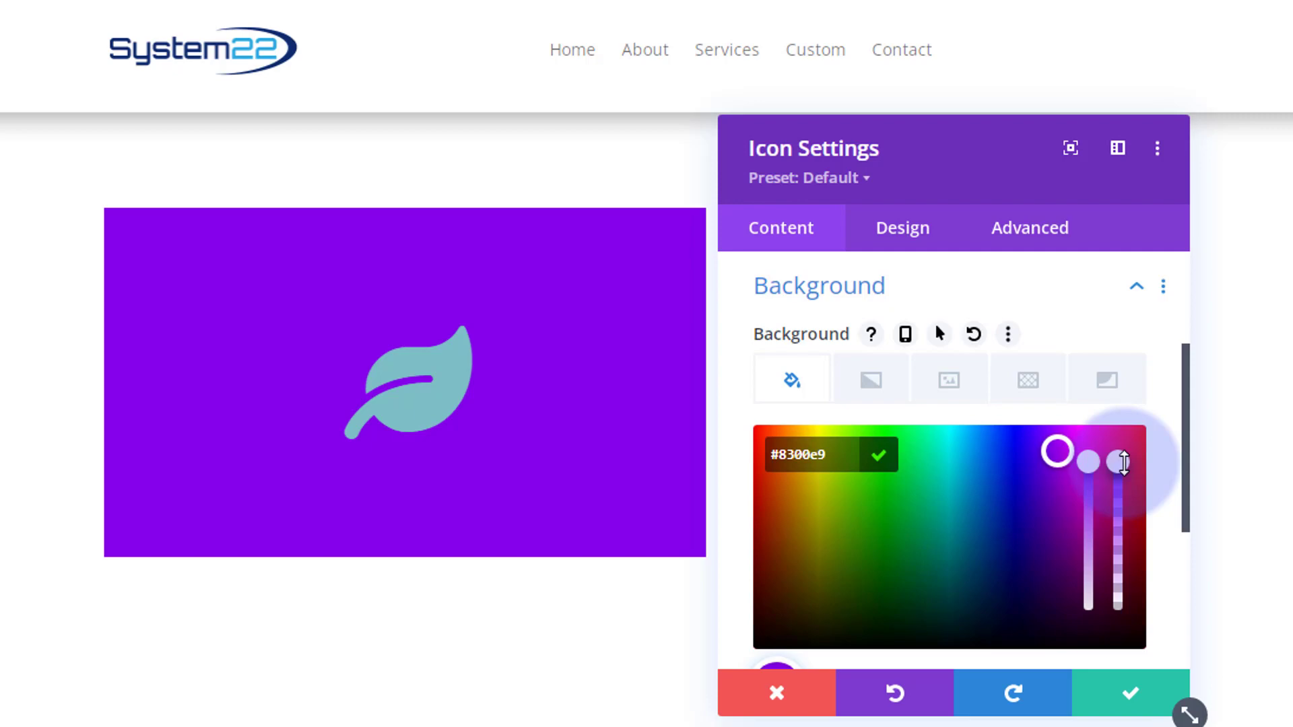
{"action": "left_click_drag", "start_coordinate": [1123, 462], "coordinate": [1125, 502]}
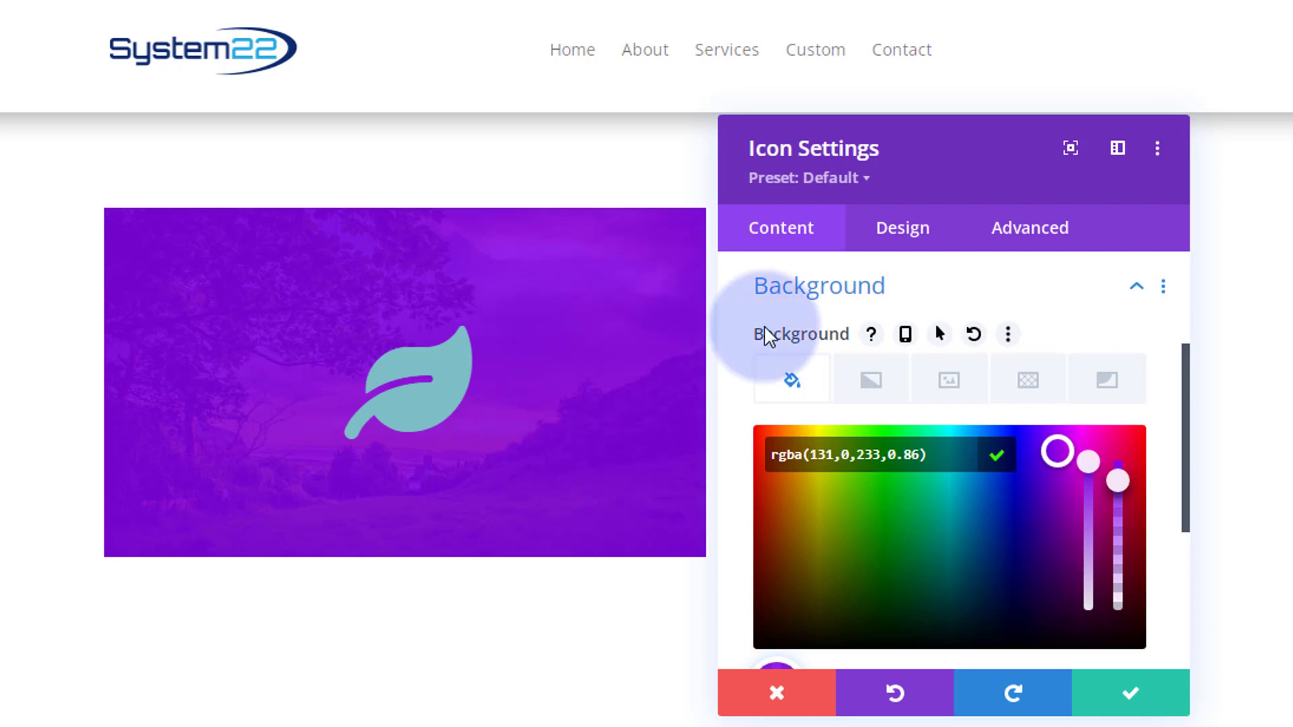
Enable the hover state for the leaf icon's opacity filter and set its hover opacity to 0%
{"action": "left_click", "coordinate": [904, 229]}
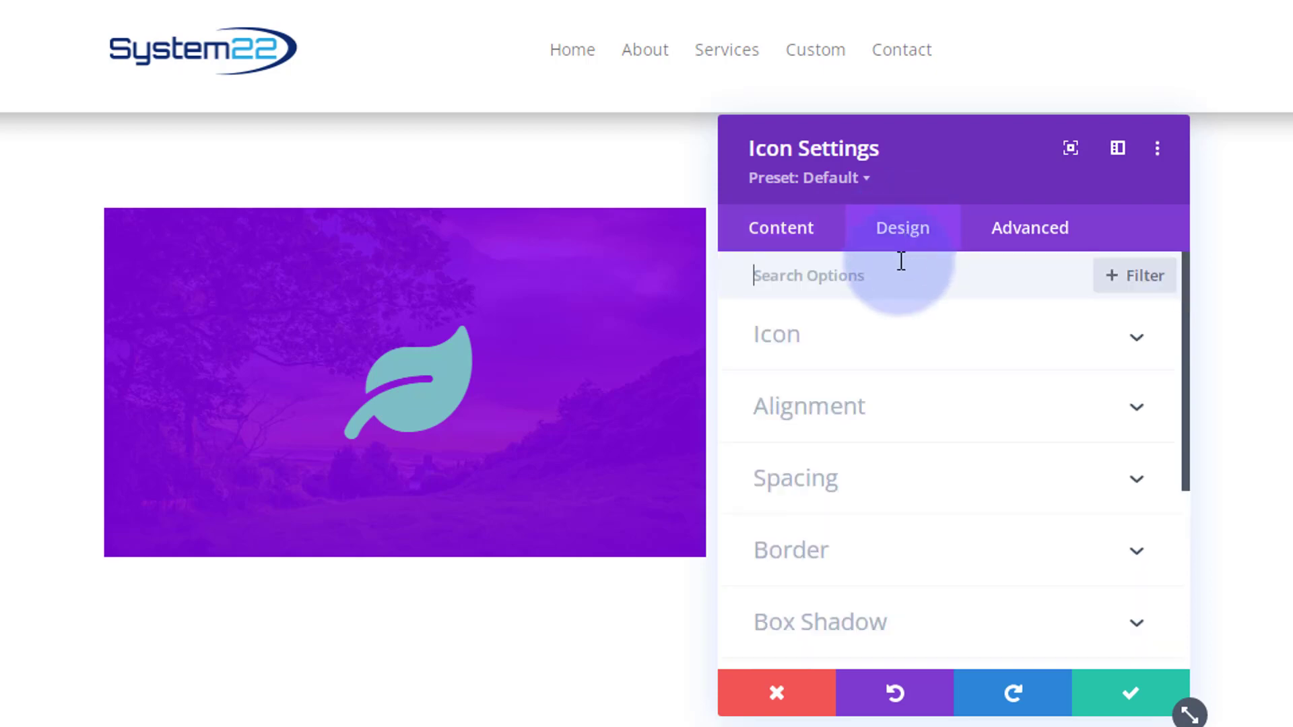
{"action": "scroll", "coordinate": [928, 470], "scroll_direction": "down", "scroll_amount": 4}
{"action": "left_click", "coordinate": [928, 470]}
{"action": "scroll", "coordinate": [926, 465], "scroll_direction": "down", "scroll_amount": 8}
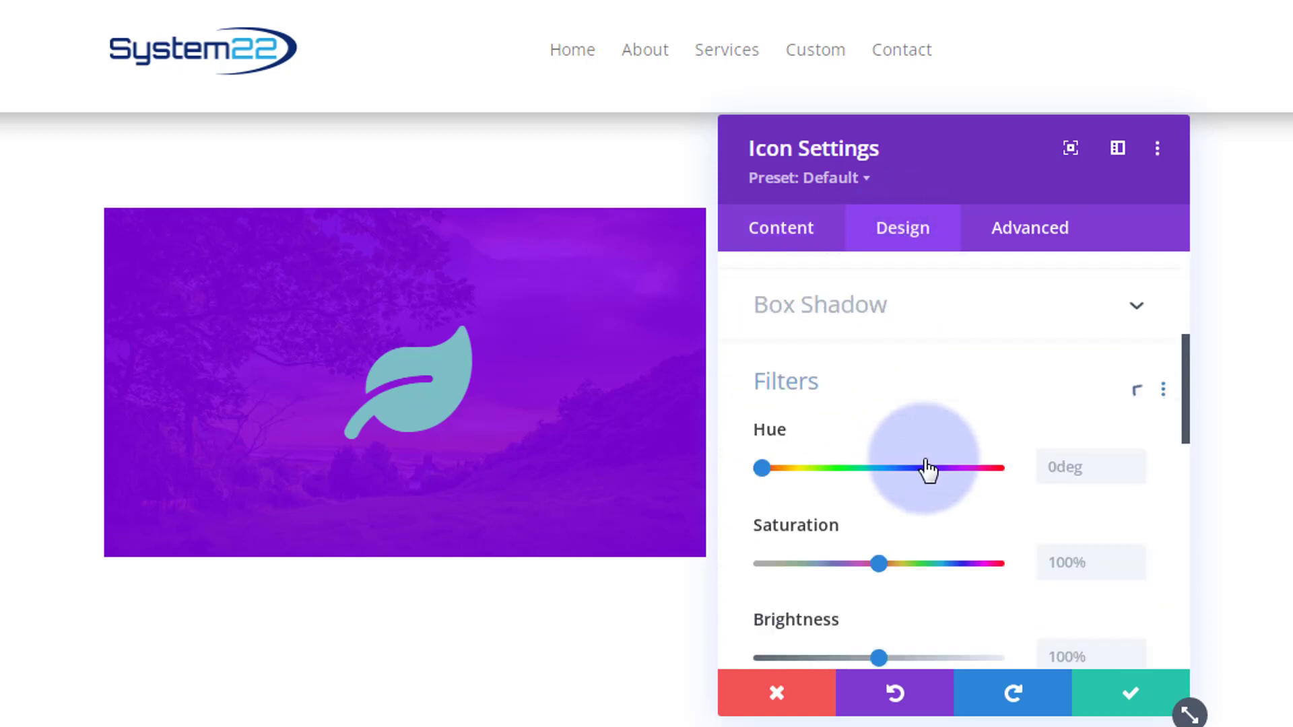
{"action": "scroll", "coordinate": [931, 461], "scroll_direction": "down", "scroll_amount": 3}
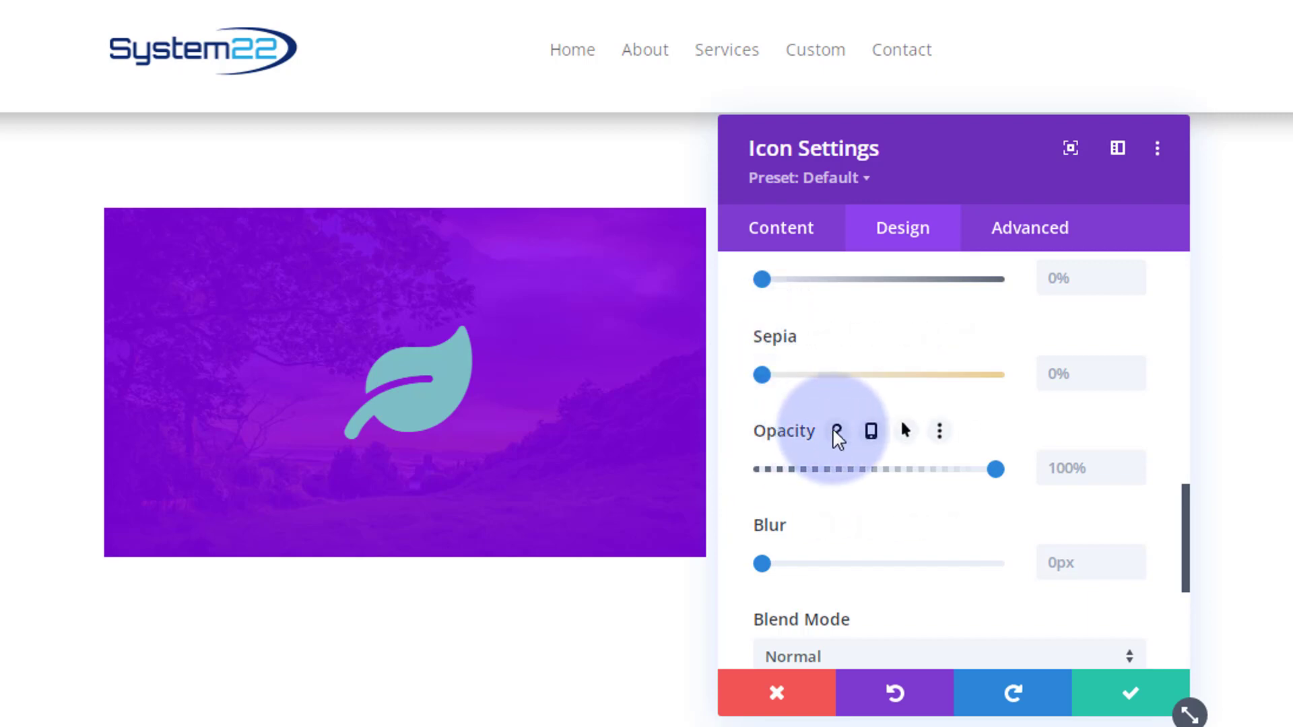
{"action": "left_click", "coordinate": [905, 432]}
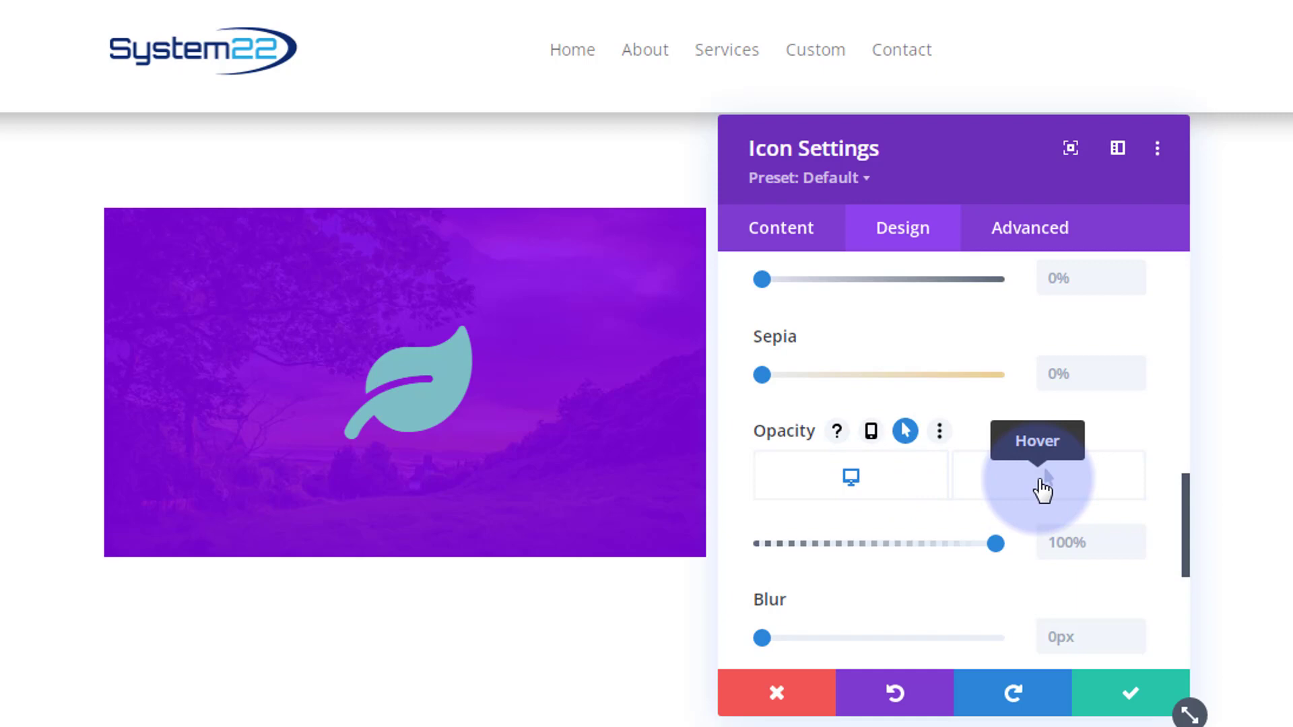
{"action": "left_click", "coordinate": [1042, 483]}
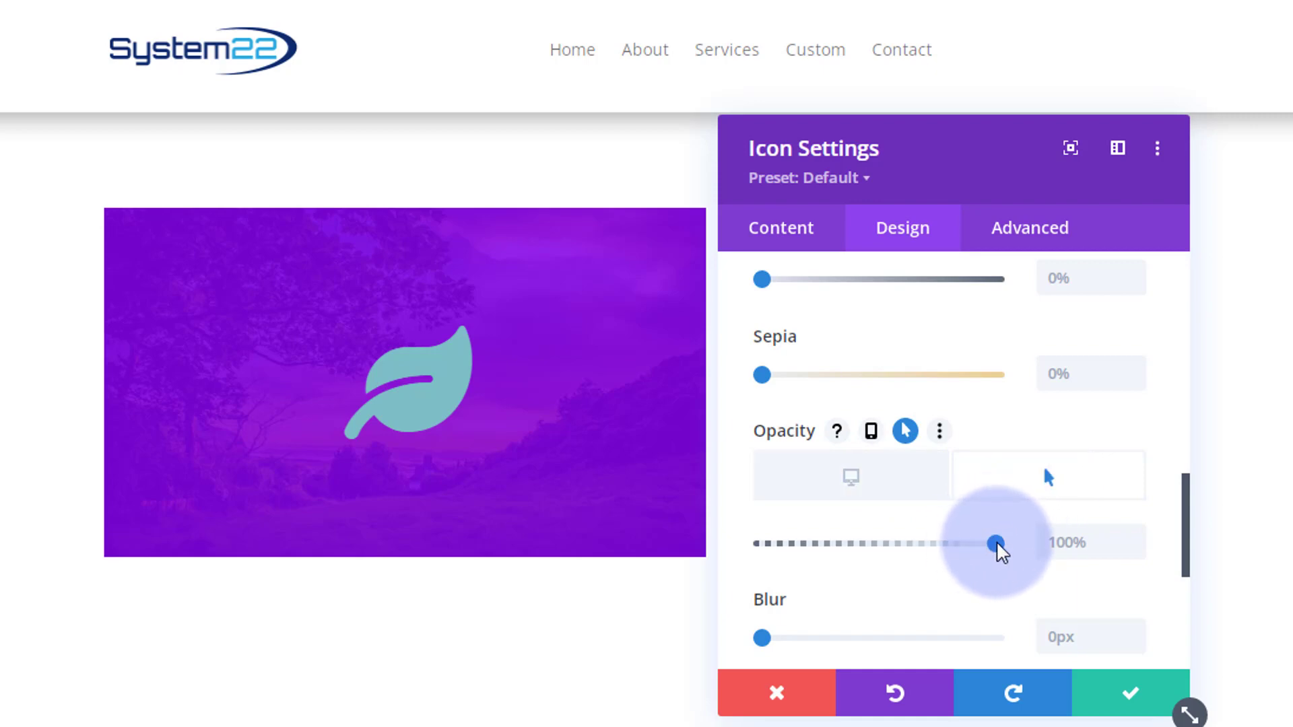
{"action": "left_click_drag", "start_coordinate": [1001, 550], "coordinate": [744, 543]}
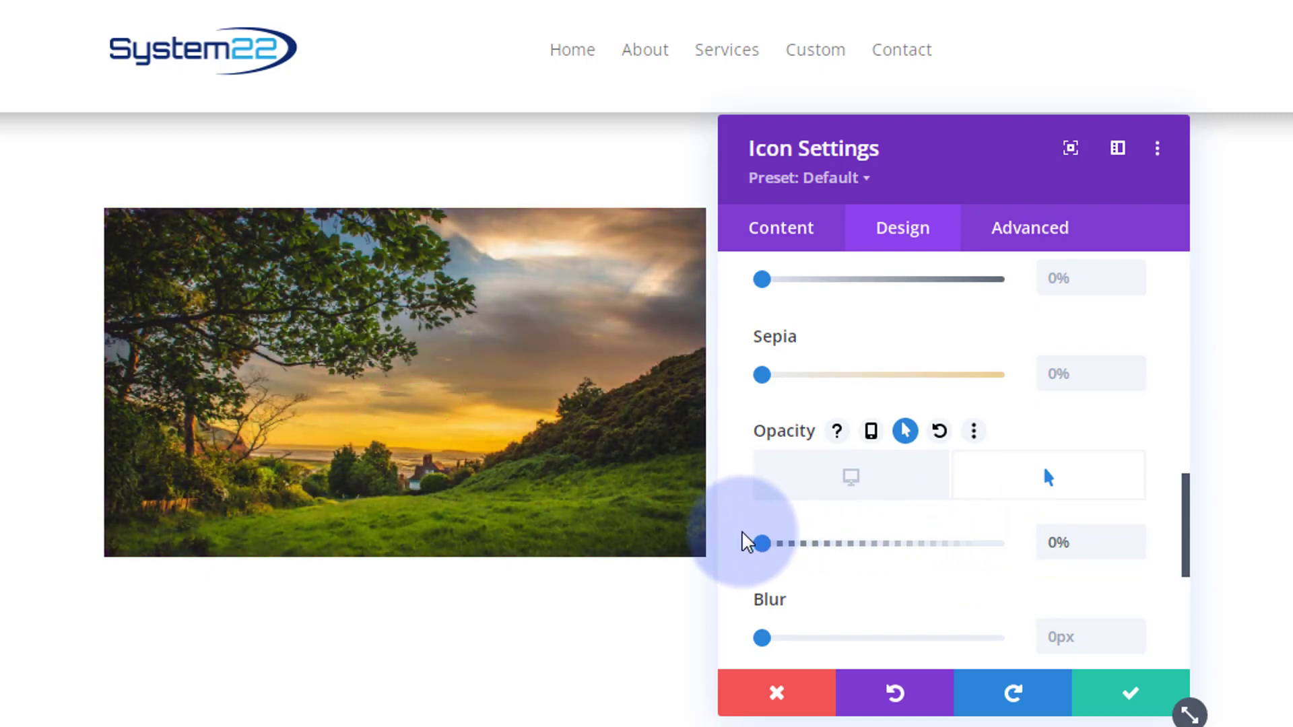
{"action": "left_click", "coordinate": [831, 479]}
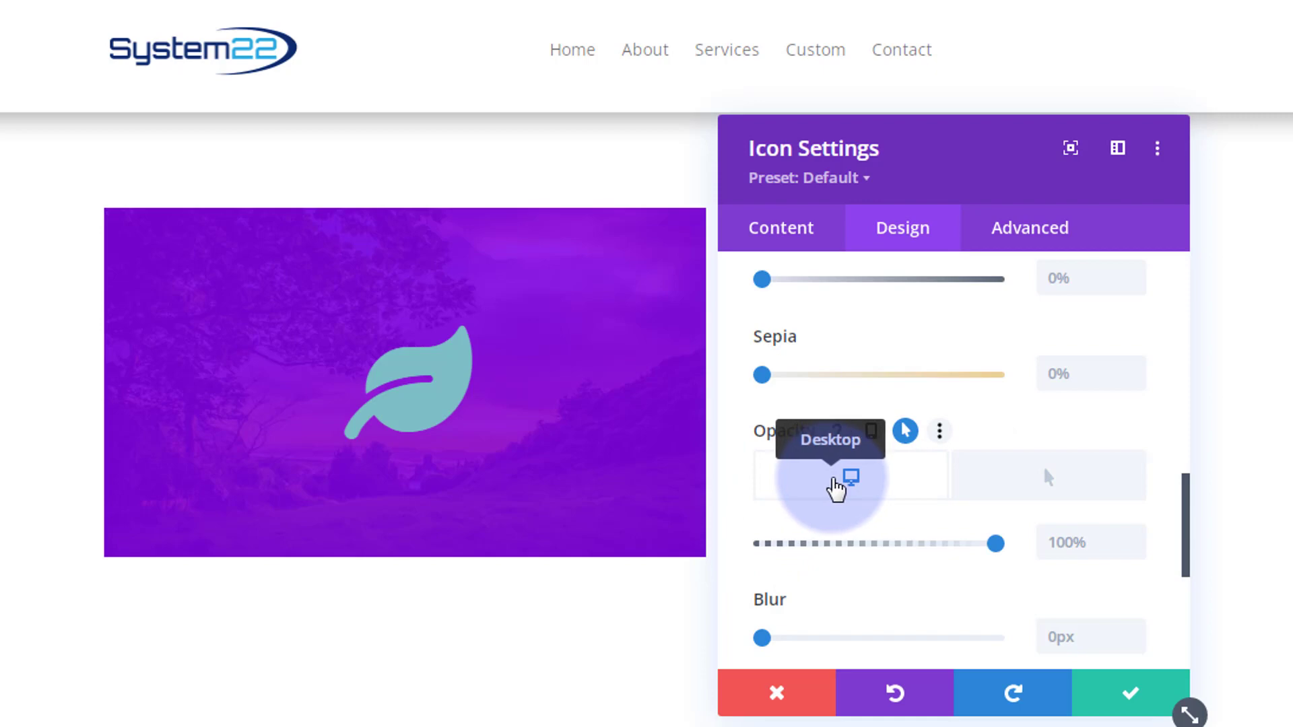
{"action": "left_click", "coordinate": [1019, 503]}
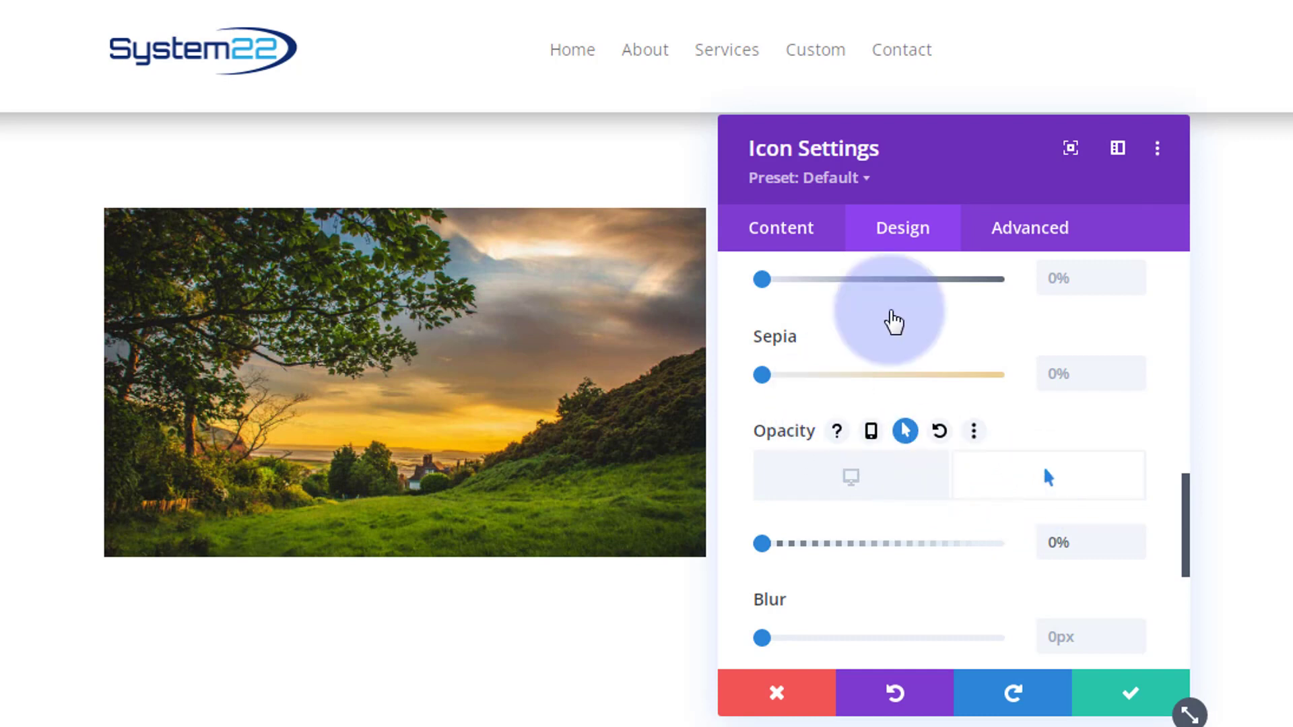
Set the leaf icon's transition duration to 500ms
{"action": "left_click", "coordinate": [1027, 236]}
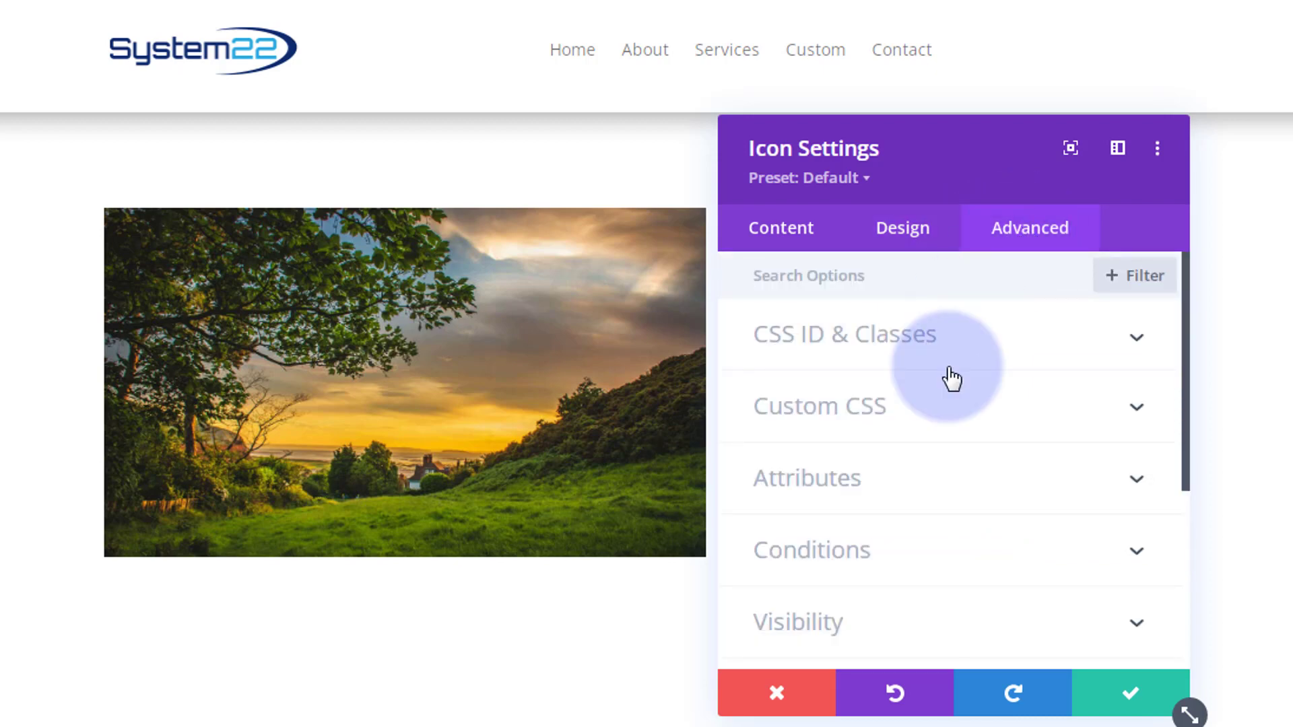
{"action": "scroll", "coordinate": [967, 401], "scroll_direction": "down", "scroll_amount": 3}
{"action": "left_click", "coordinate": [983, 471]}
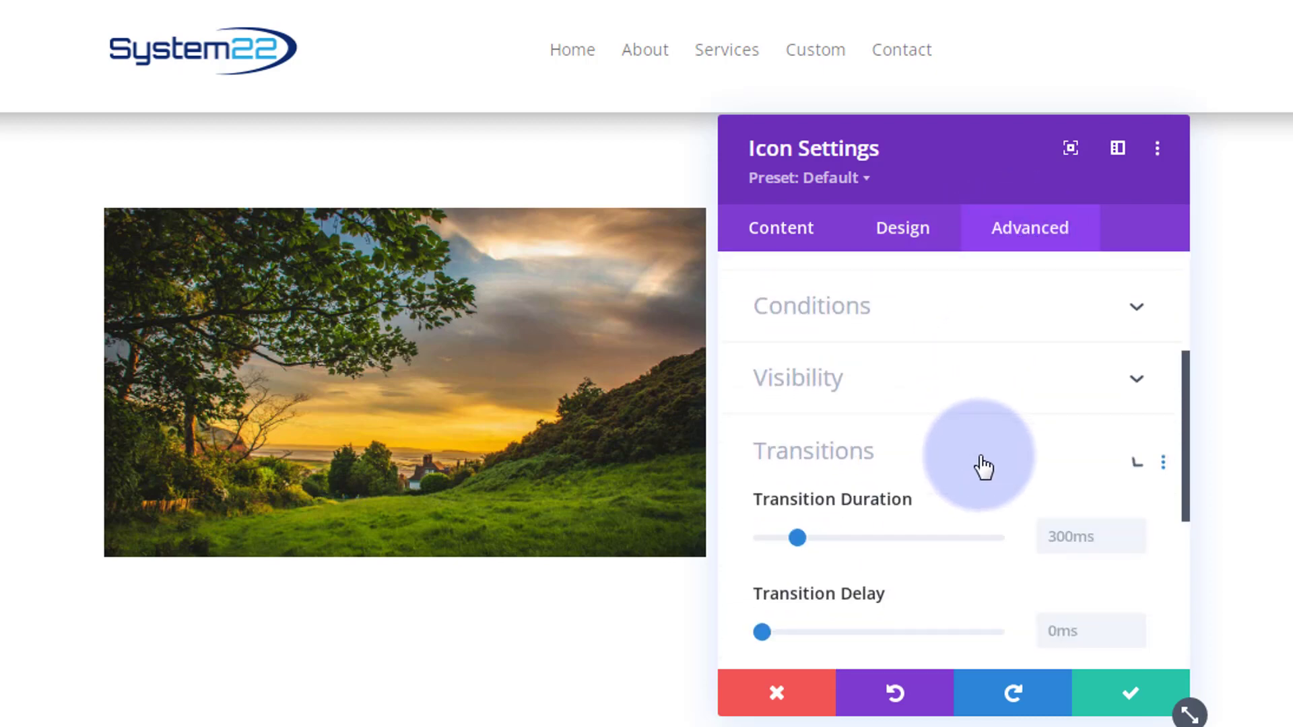
{"action": "scroll", "coordinate": [978, 462], "scroll_direction": "down", "scroll_amount": 3}
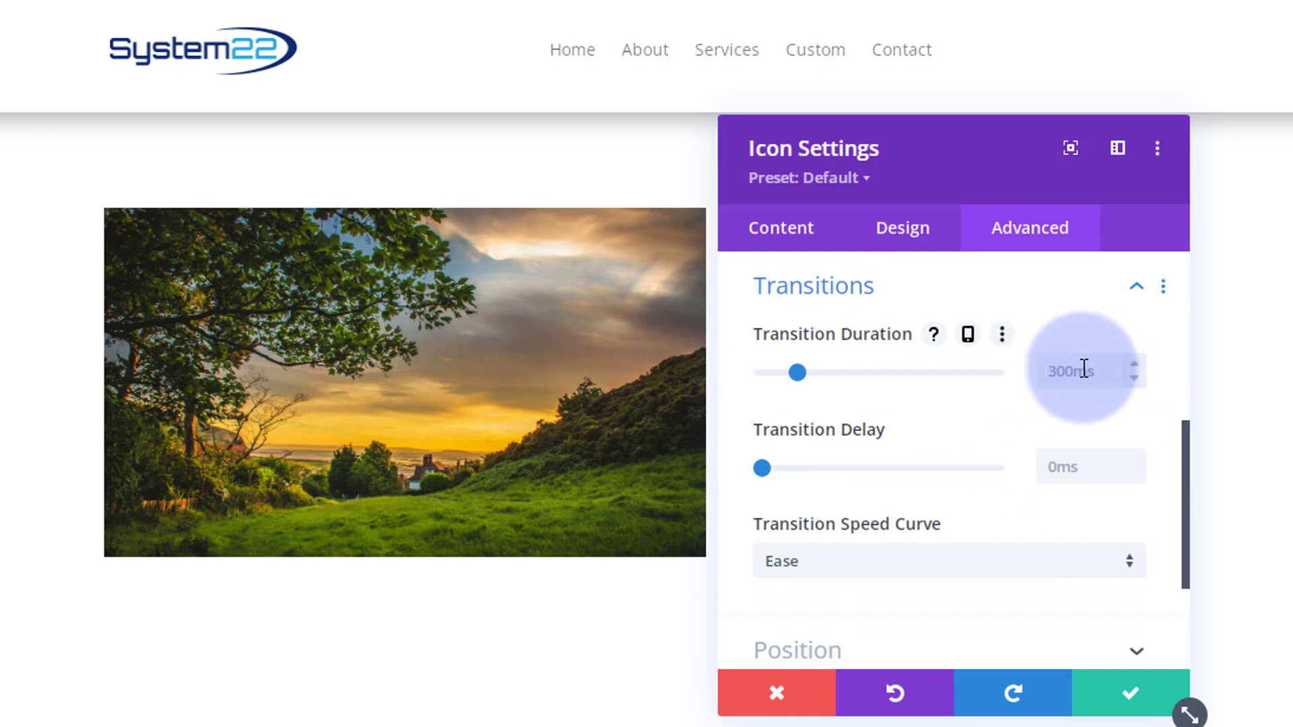
{"action": "left_click_drag", "start_coordinate": [801, 370], "coordinate": [821, 371]}
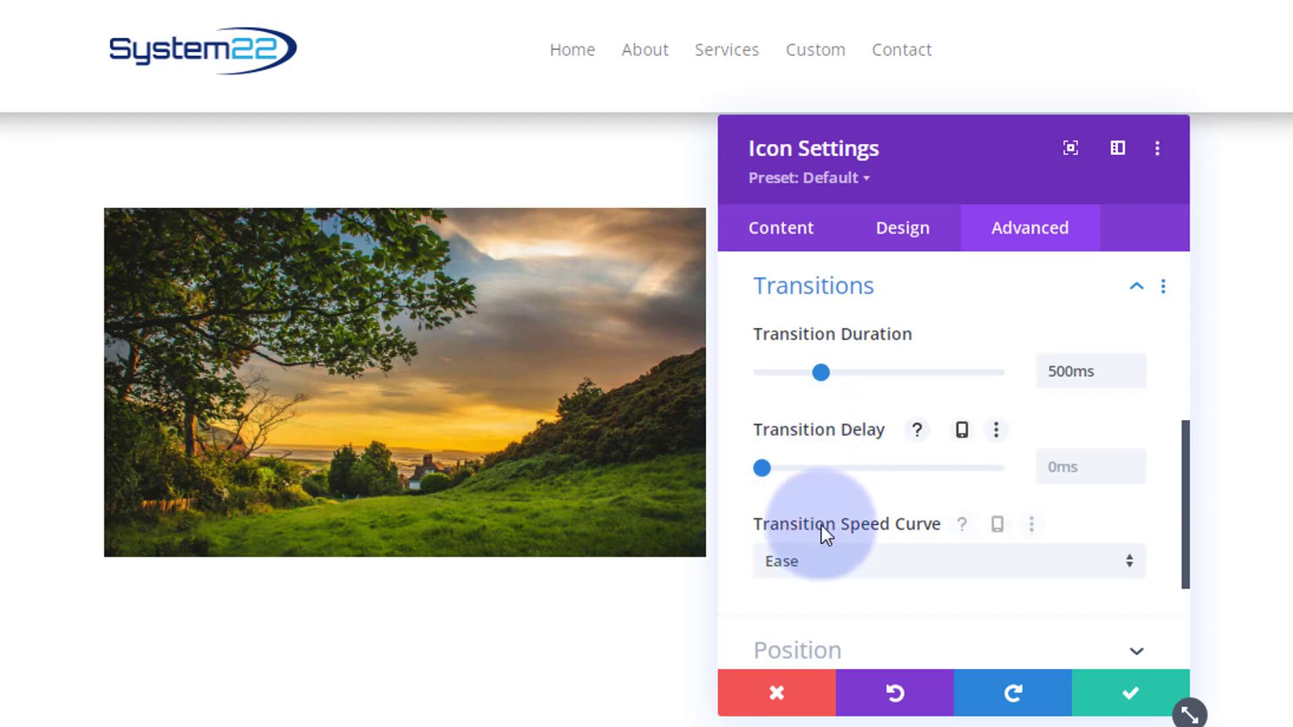
Set the leaf icon's transition speed curve to Ease-In-Out and save the module settings
{"action": "left_click", "coordinate": [907, 573]}
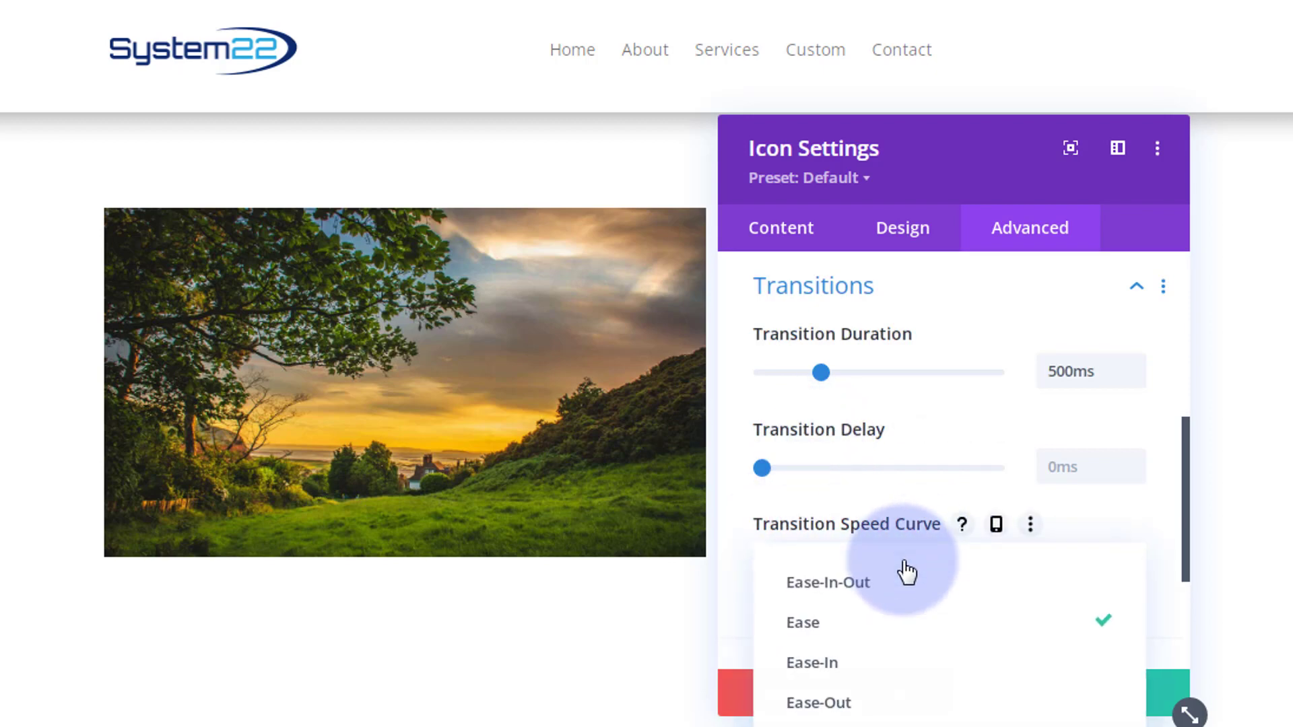
{"action": "left_click", "coordinate": [855, 580]}
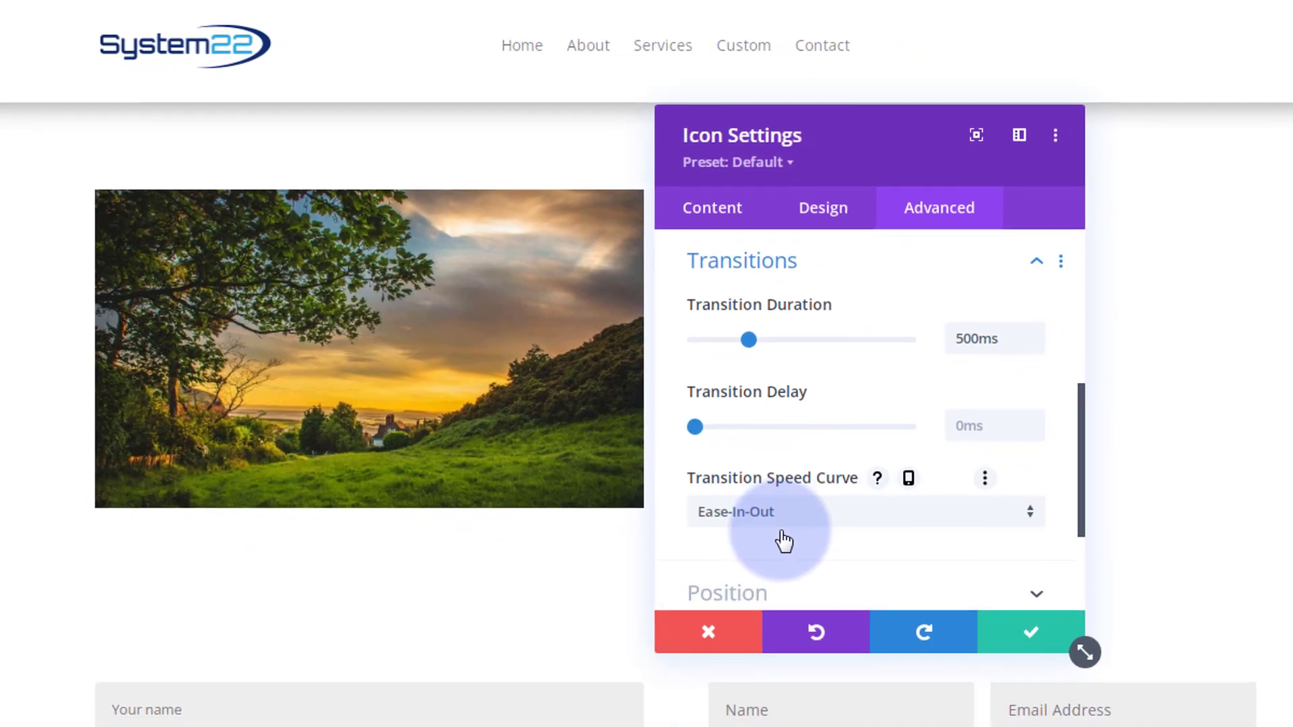
{"action": "left_click", "coordinate": [835, 522]}
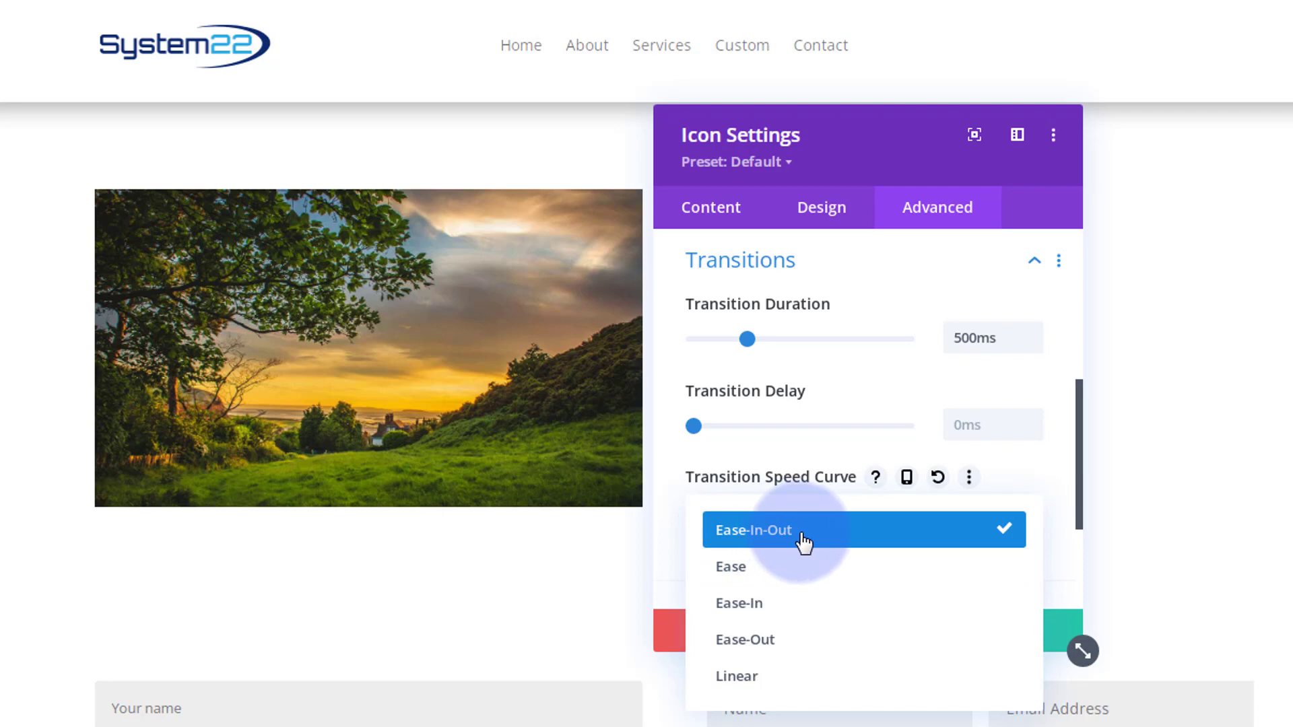
{"action": "left_click", "coordinate": [669, 466]}
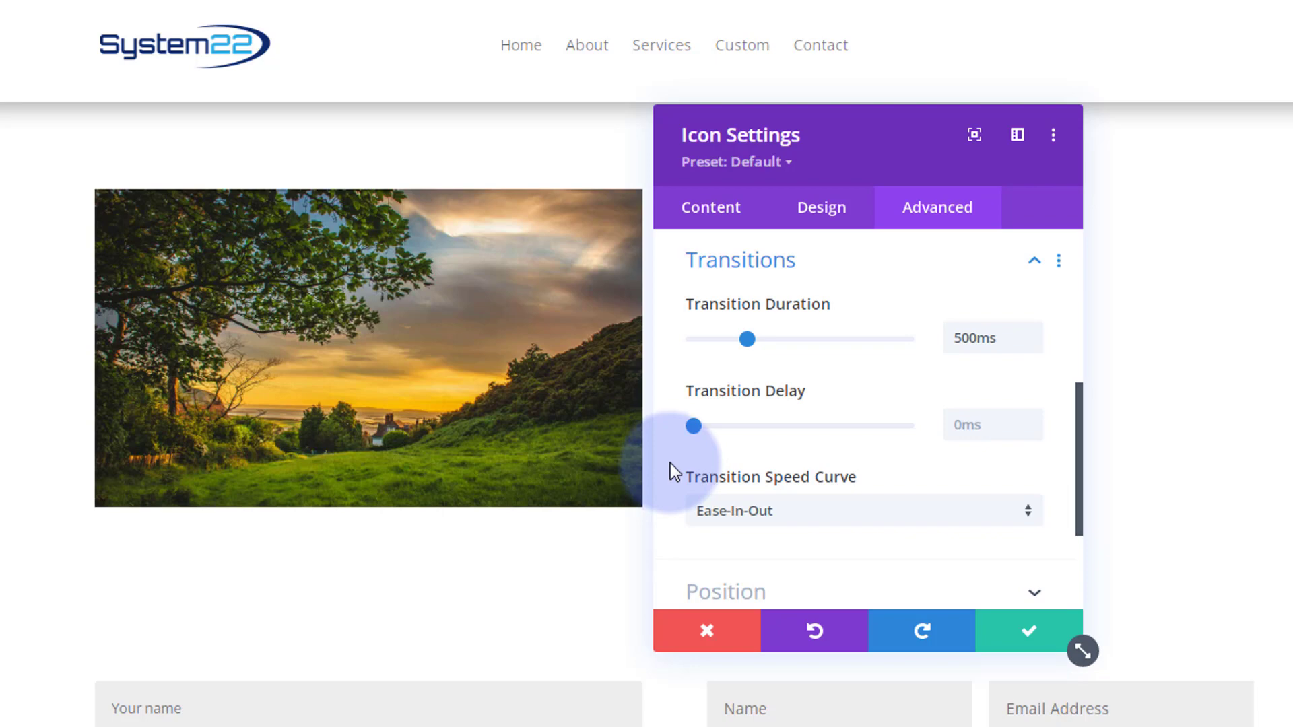
{"action": "left_click", "coordinate": [1031, 634]}
{"action": "left_click", "coordinate": [1032, 638]}
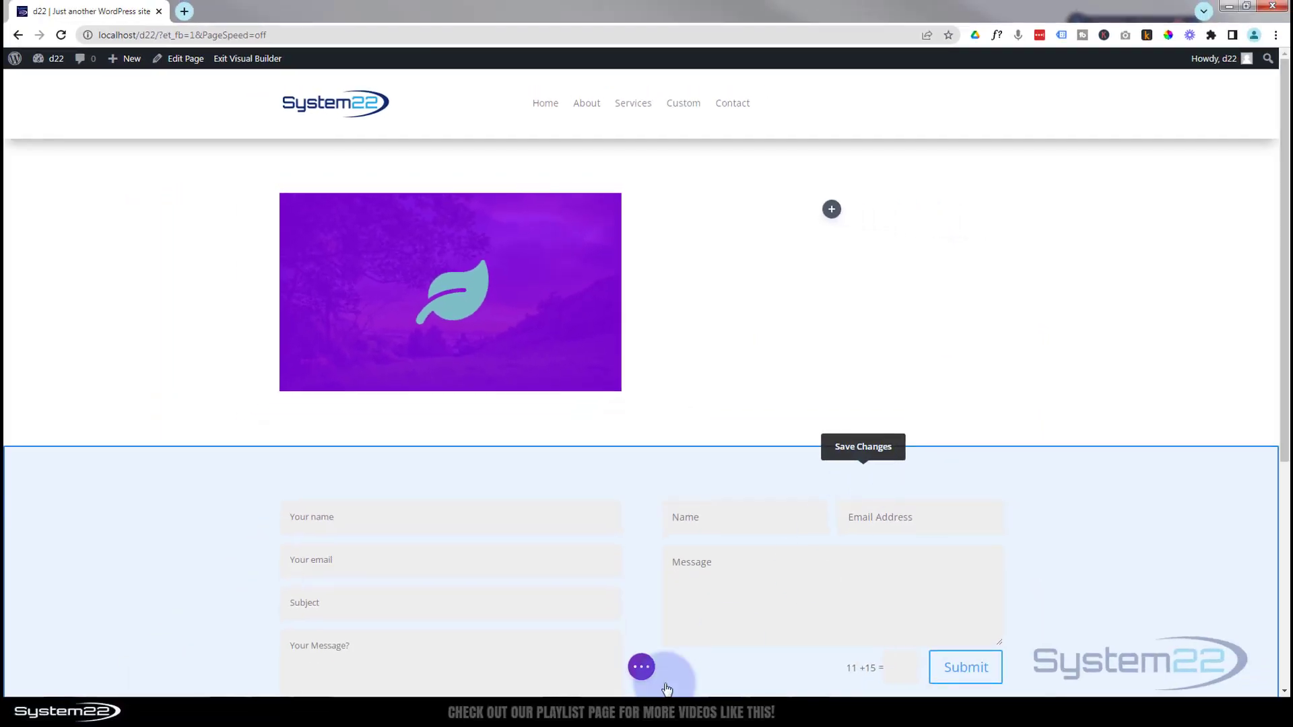
Save the page and exit the Visual Builder to view the live page
{"action": "left_click", "coordinate": [653, 669]}
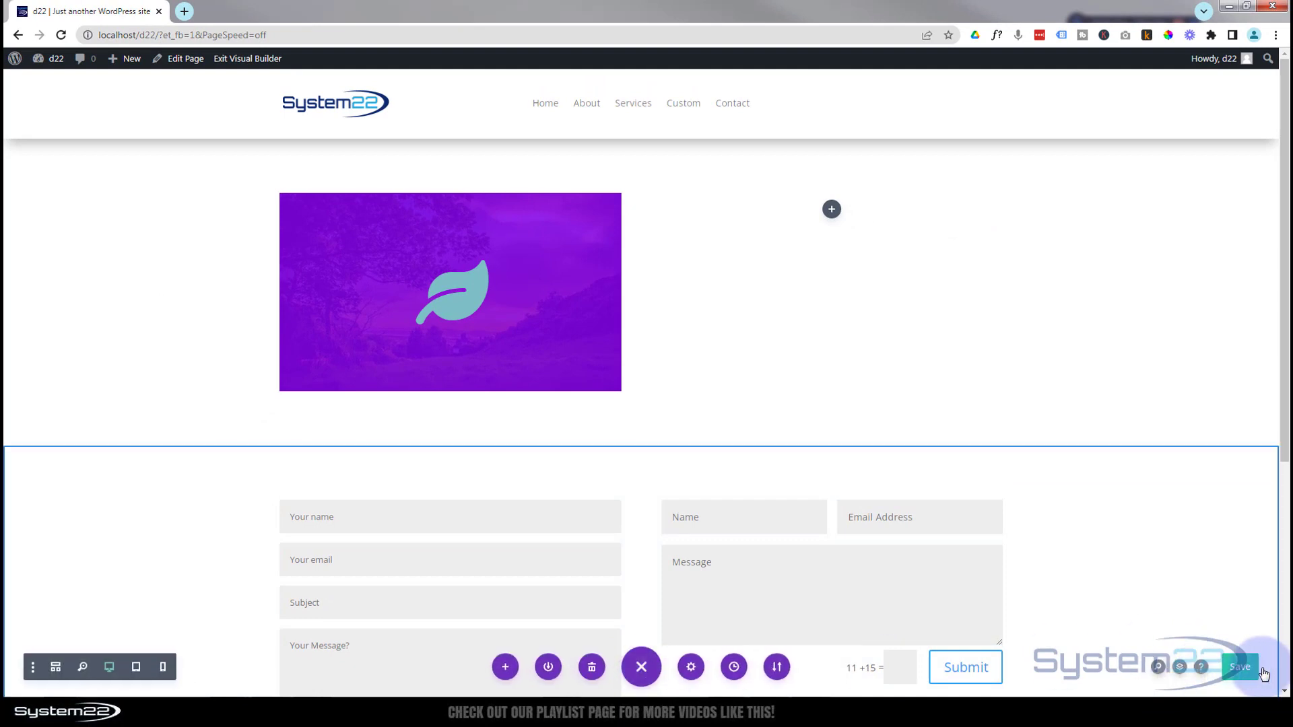
{"action": "left_click", "coordinate": [1245, 673]}
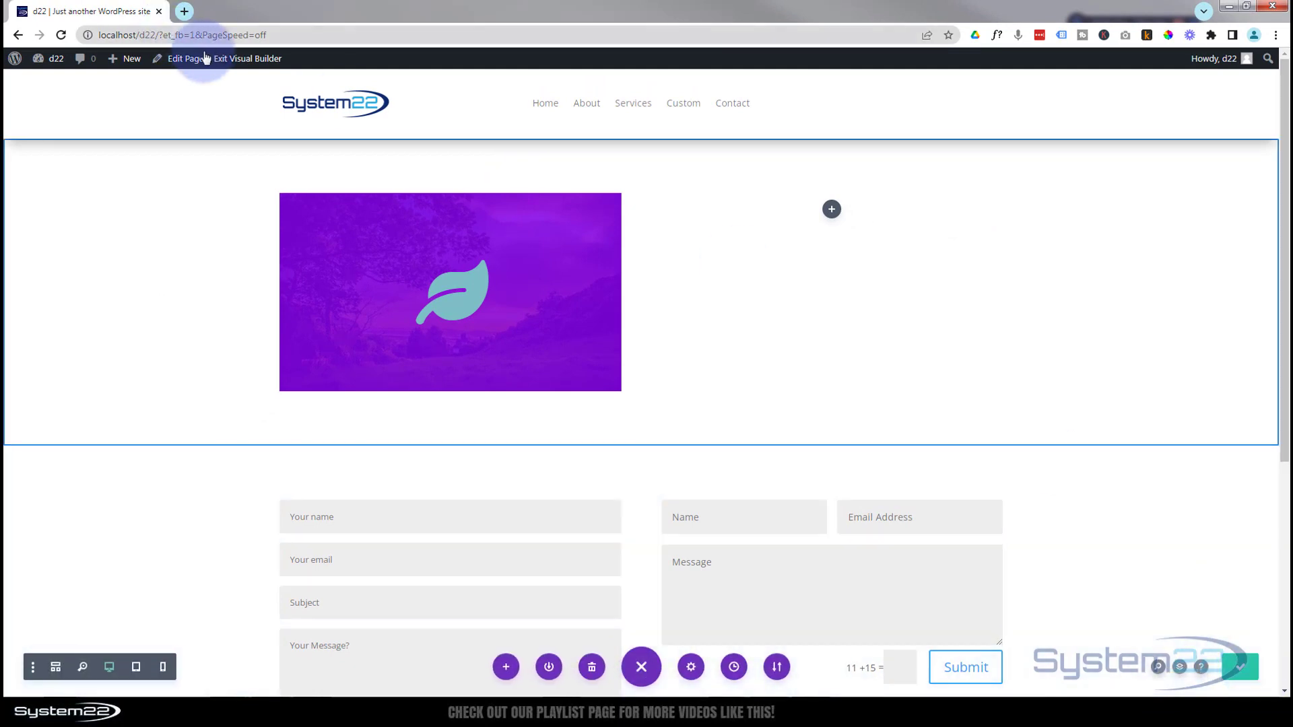
{"action": "left_click", "coordinate": [229, 59]}
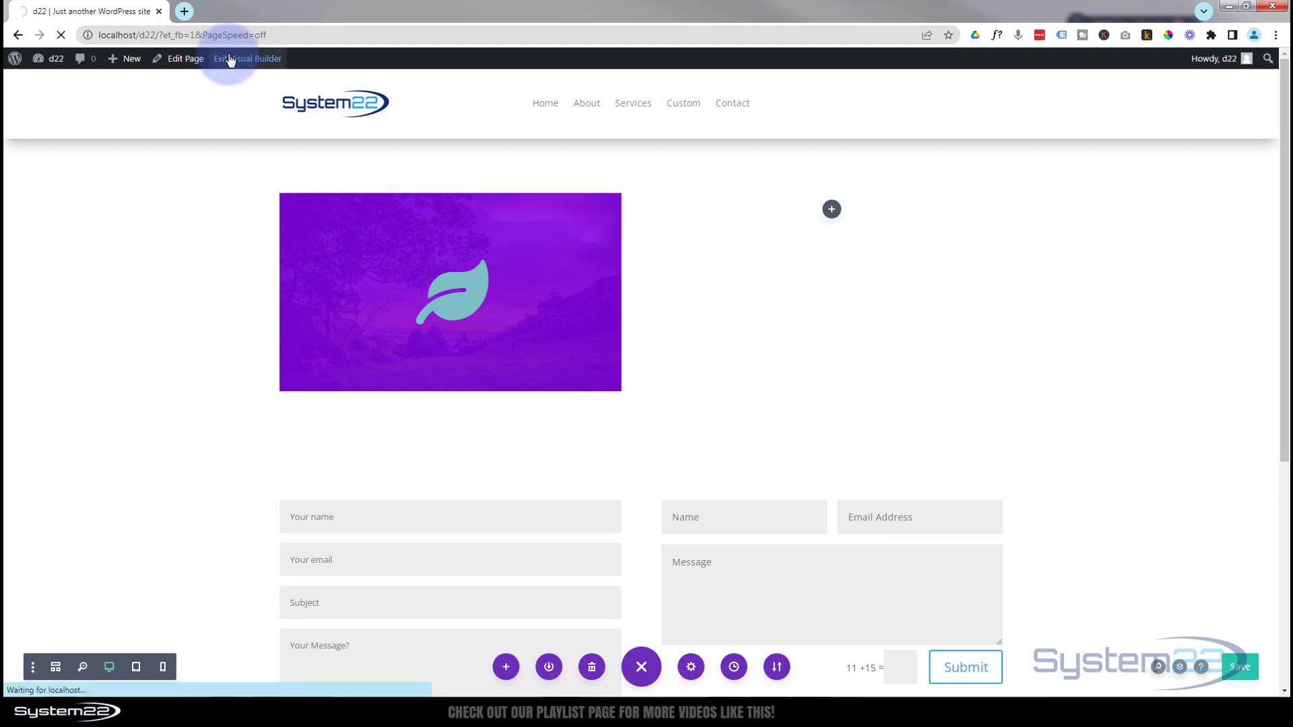